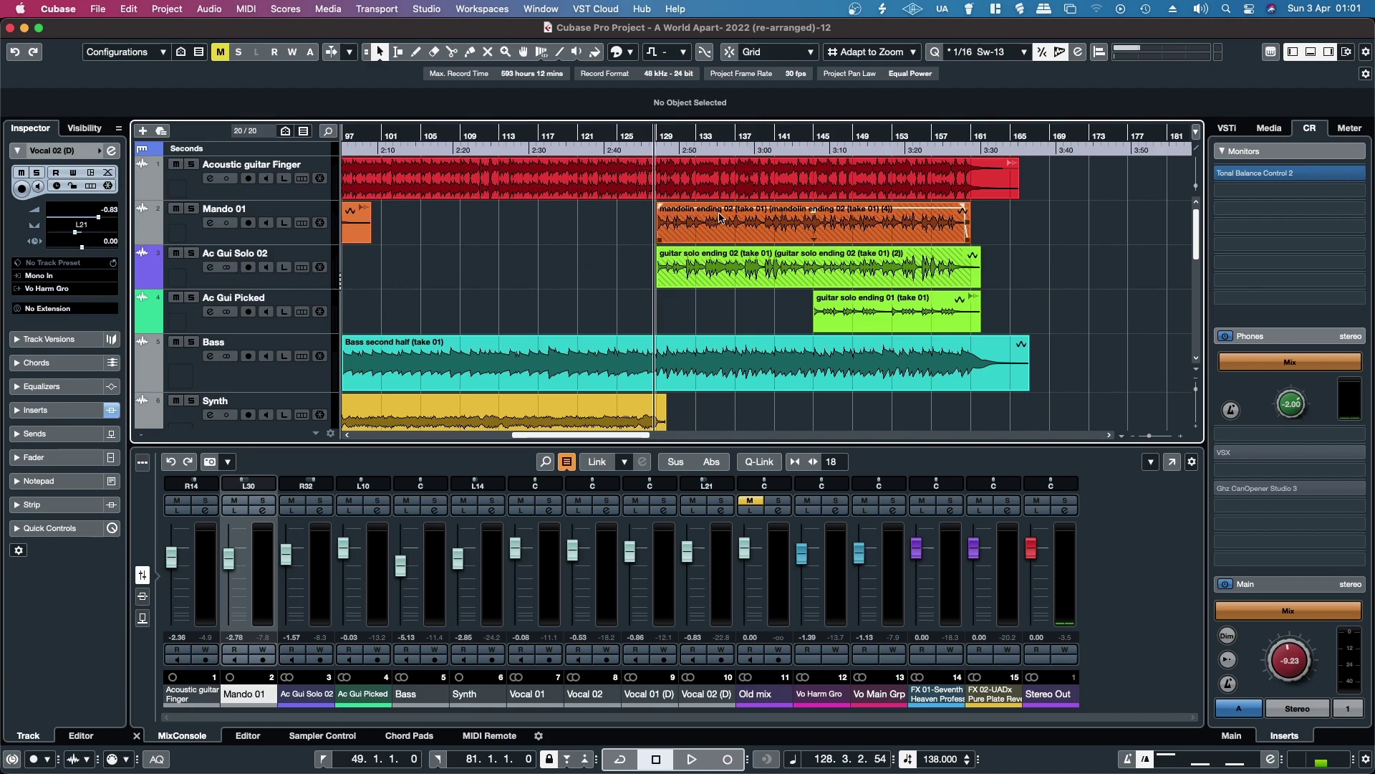
- Open Direct Offline Processing for the mandolin ending 02 event on the Mando 01 track
left_click(745, 224)
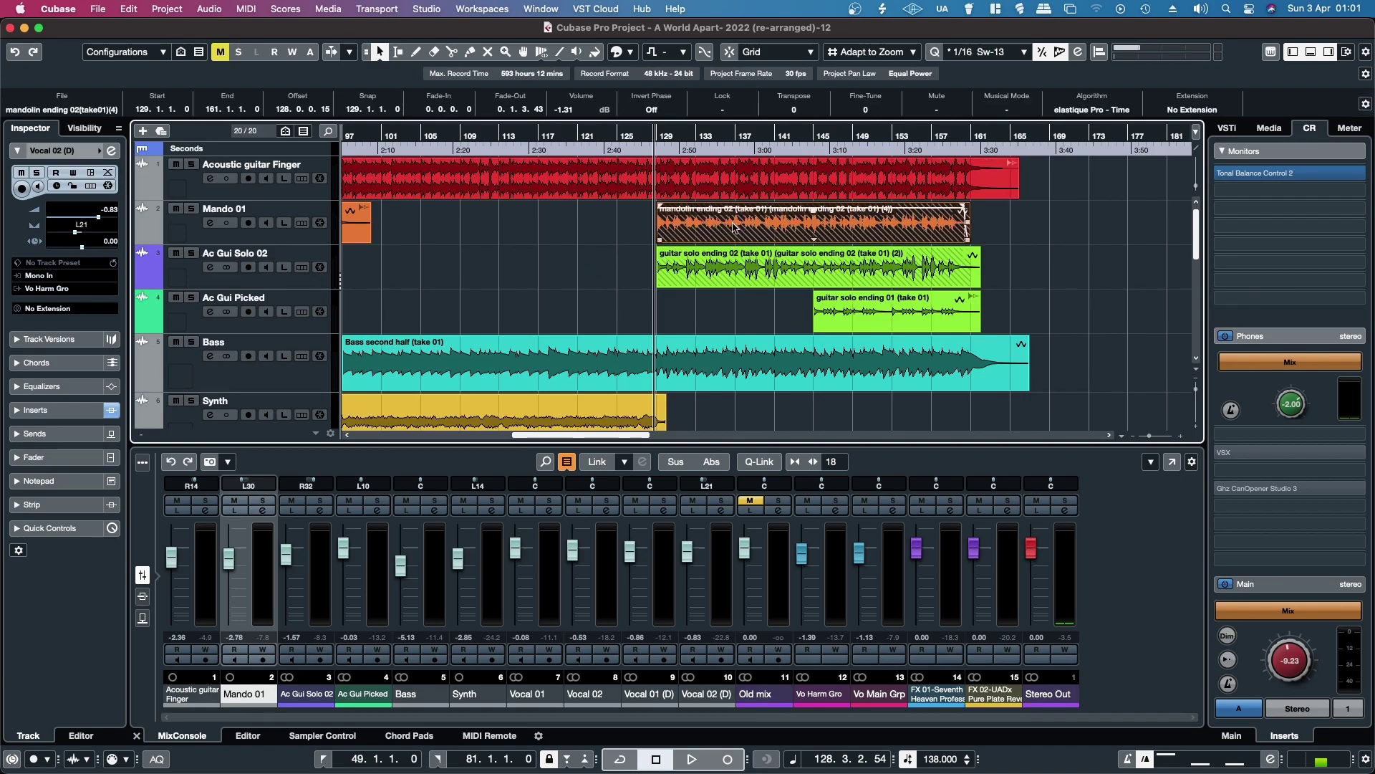
left_click(215, 10)
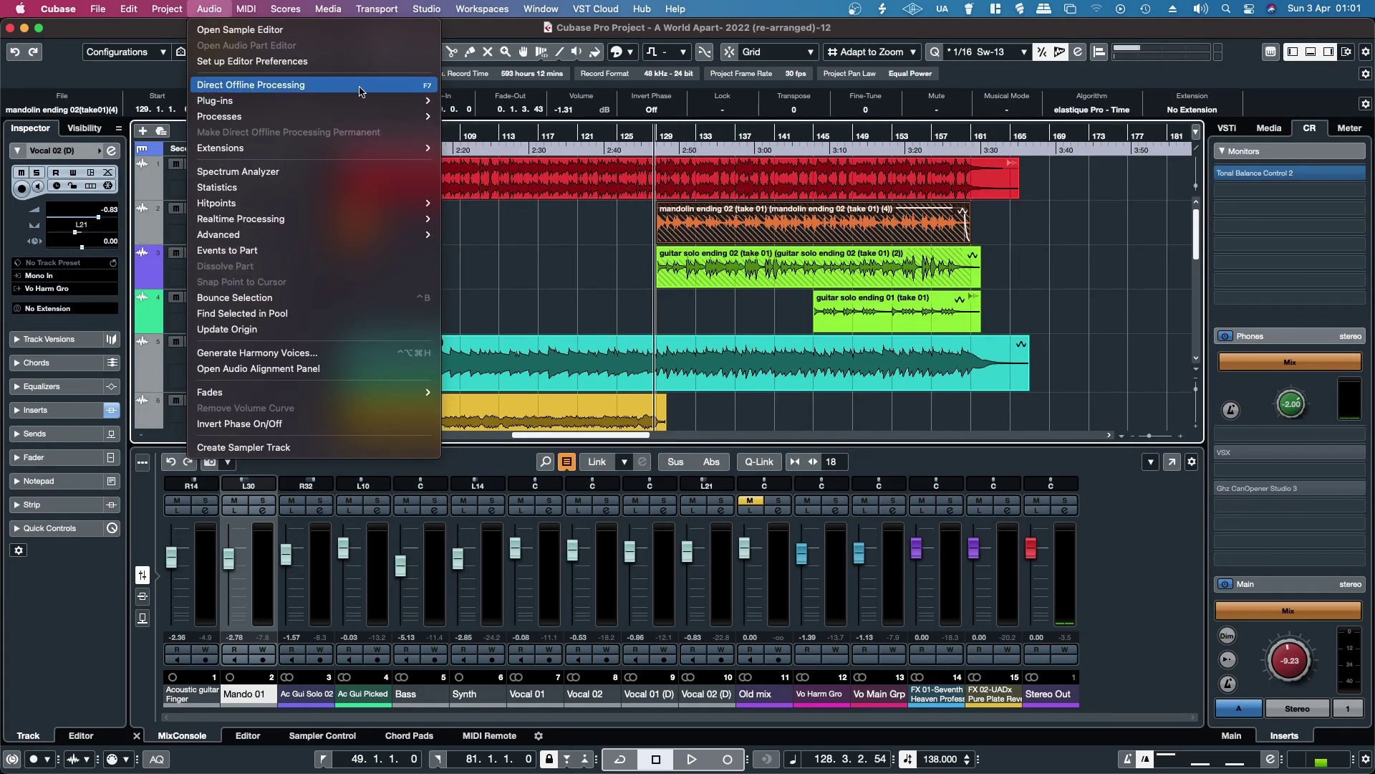
left_click(320, 86)
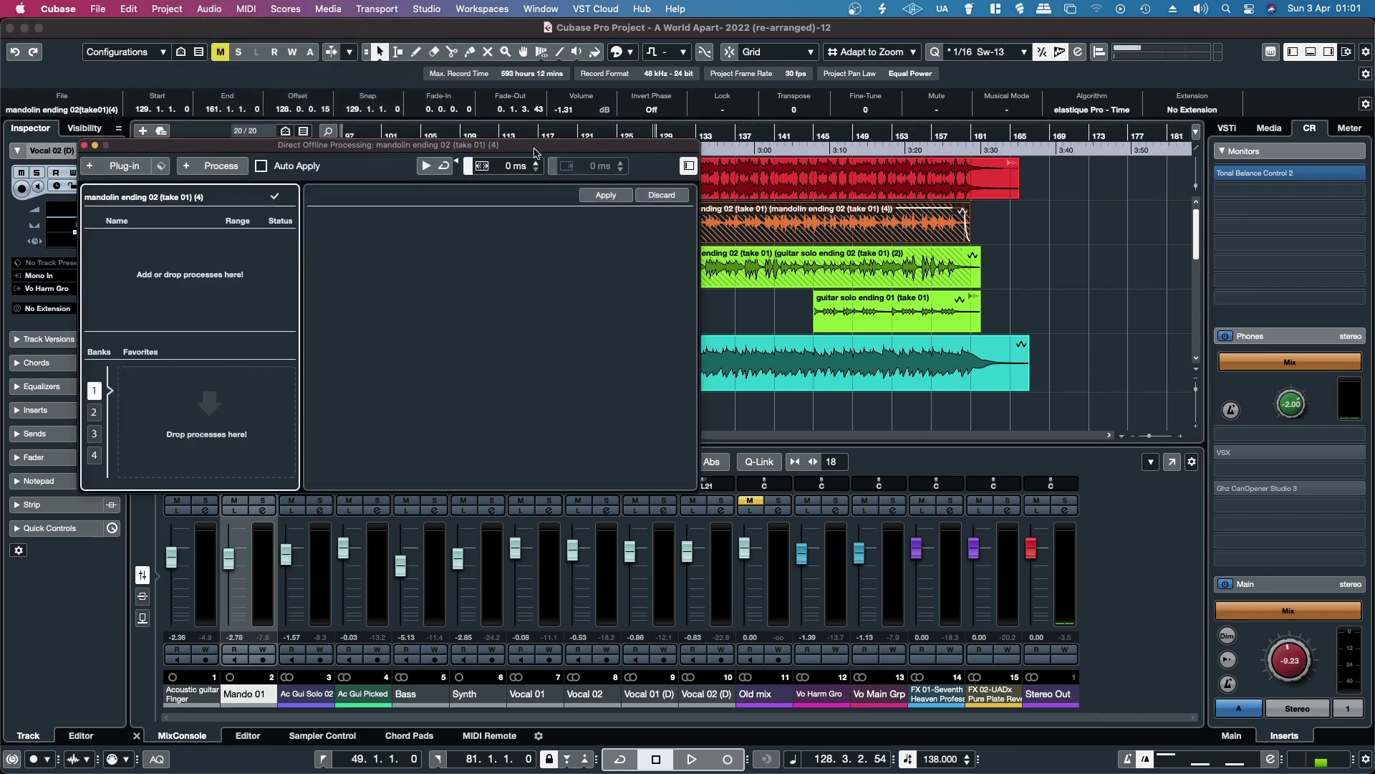
left_click(689, 165)
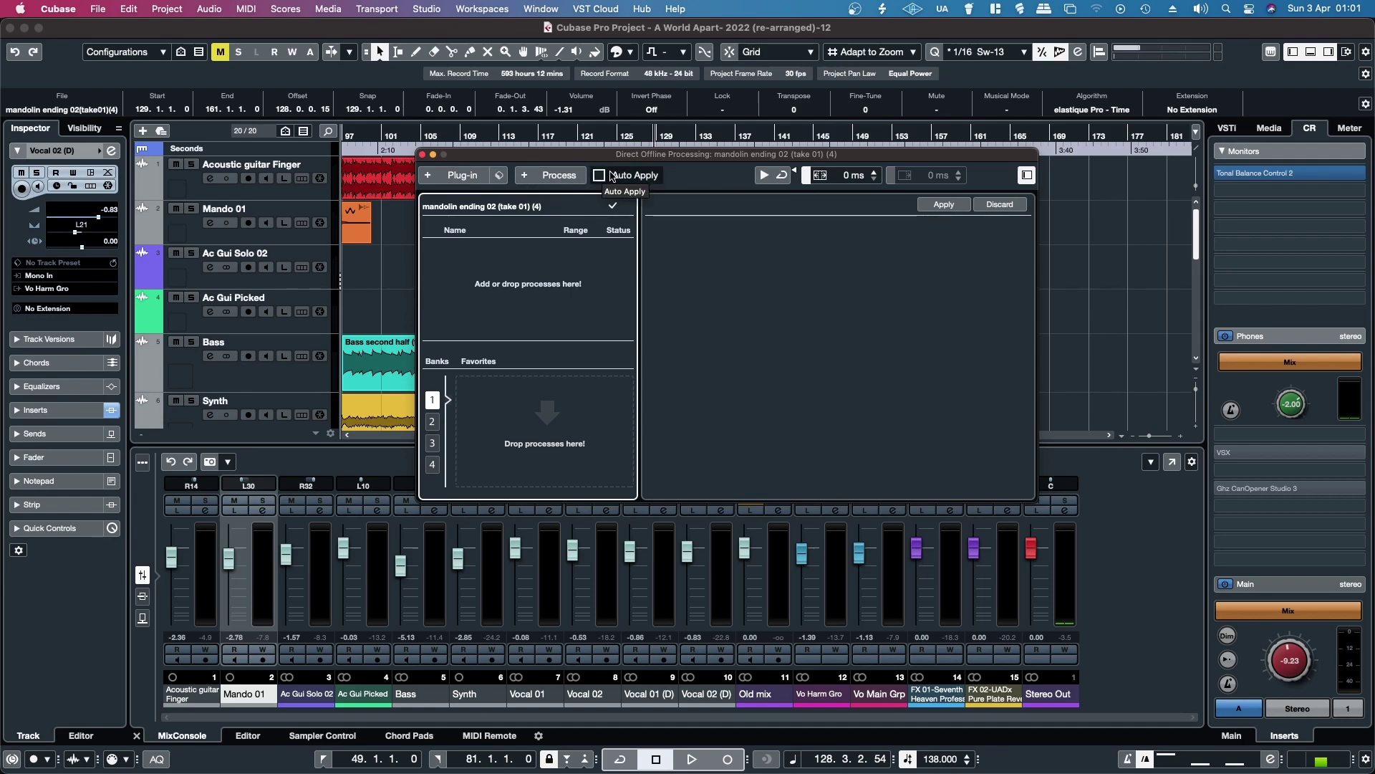
- Add the RX 7 Connect plug-in to the event and apply it in Repair mode to send the clip to iZotope RX 7
left_click(463, 175)
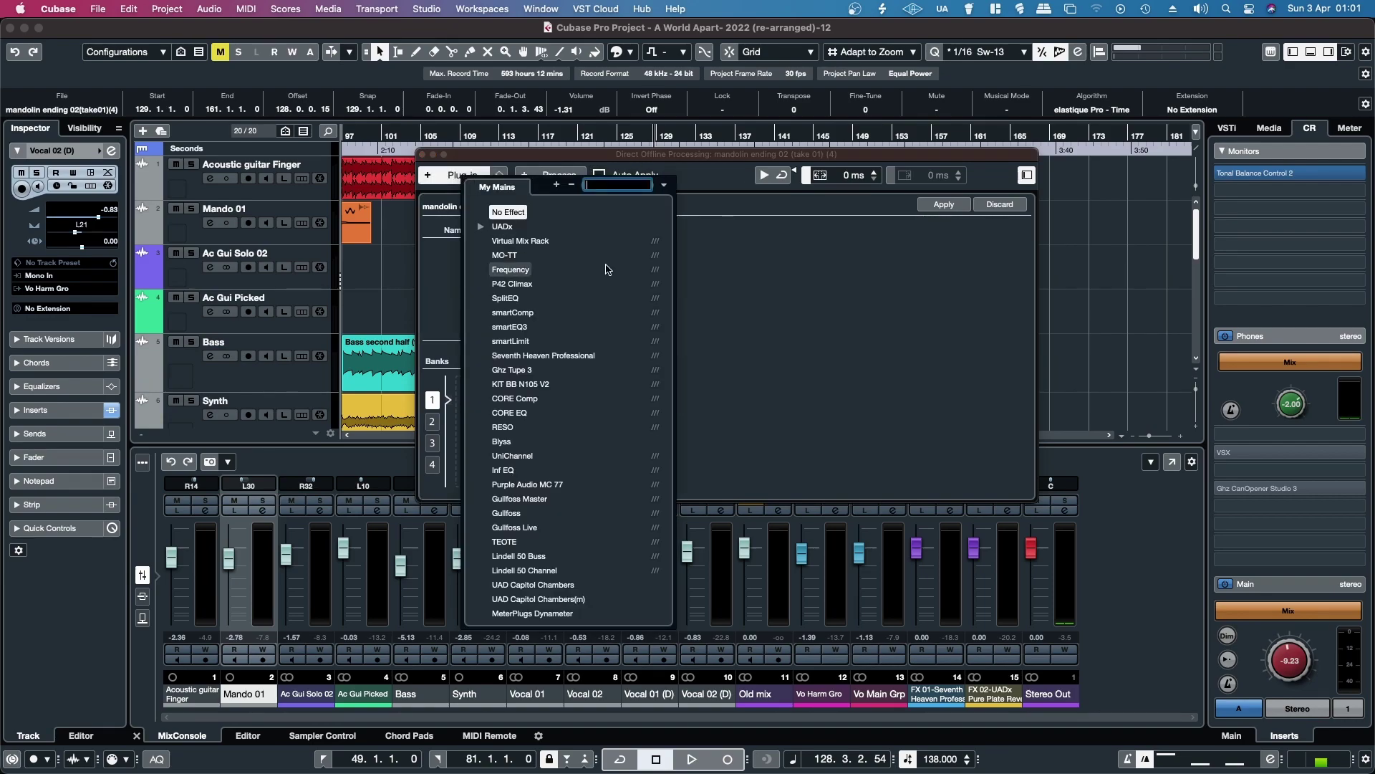
type("rx")
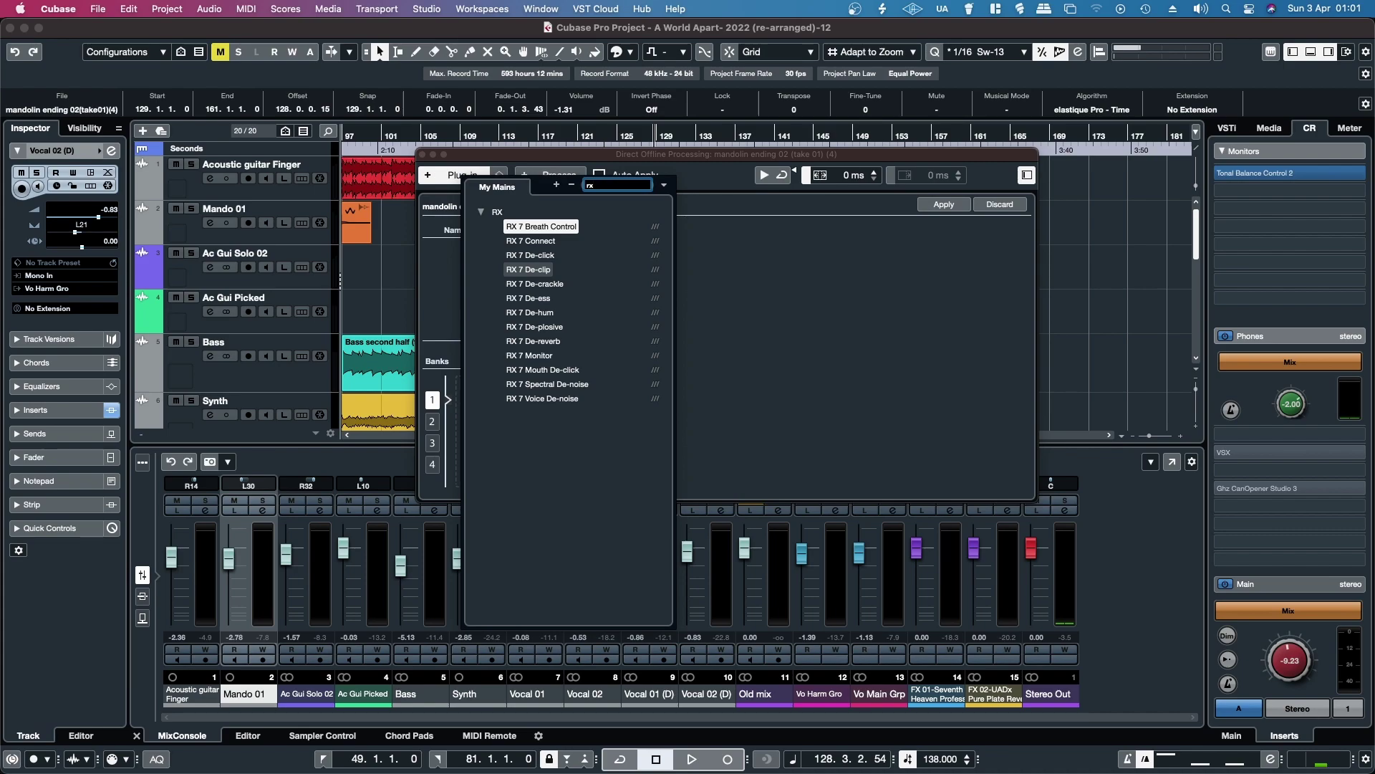
left_click(536, 241)
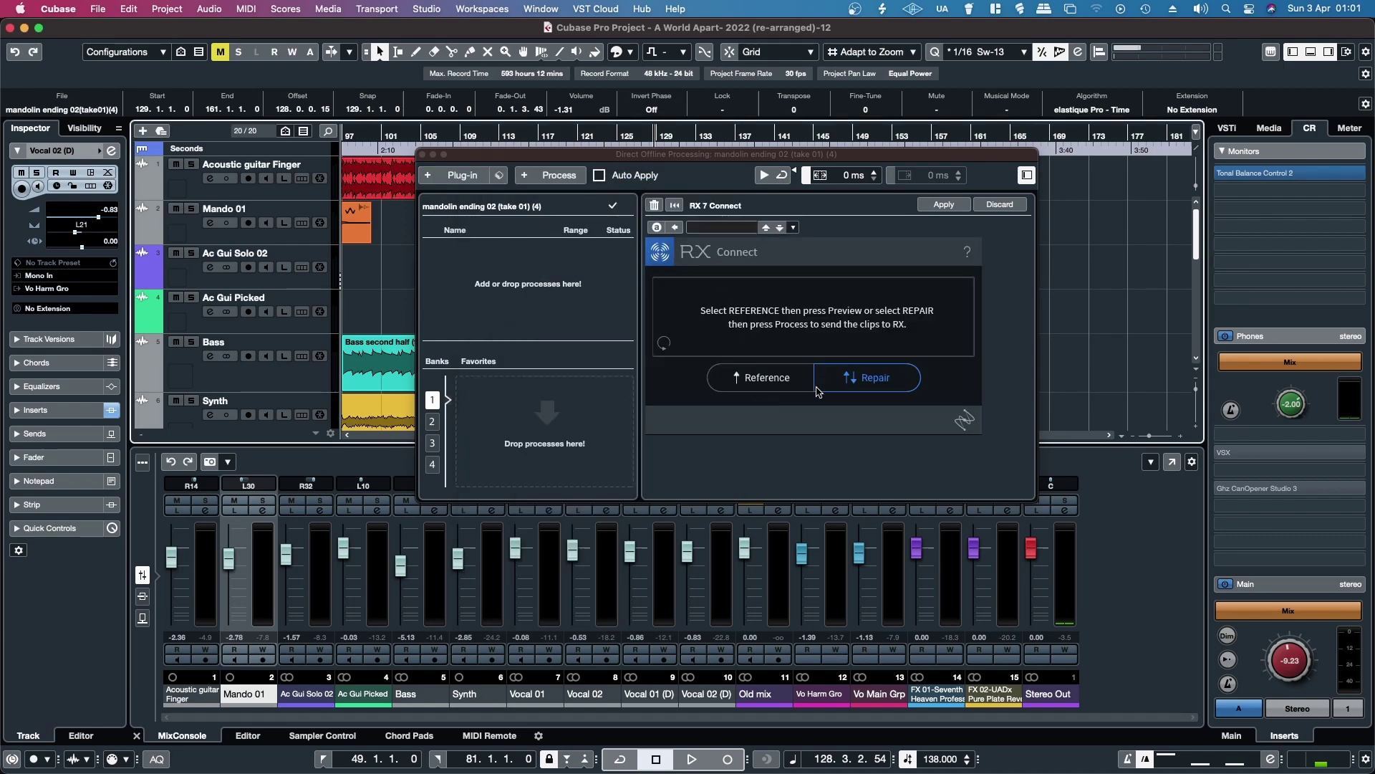
left_click(931, 207)
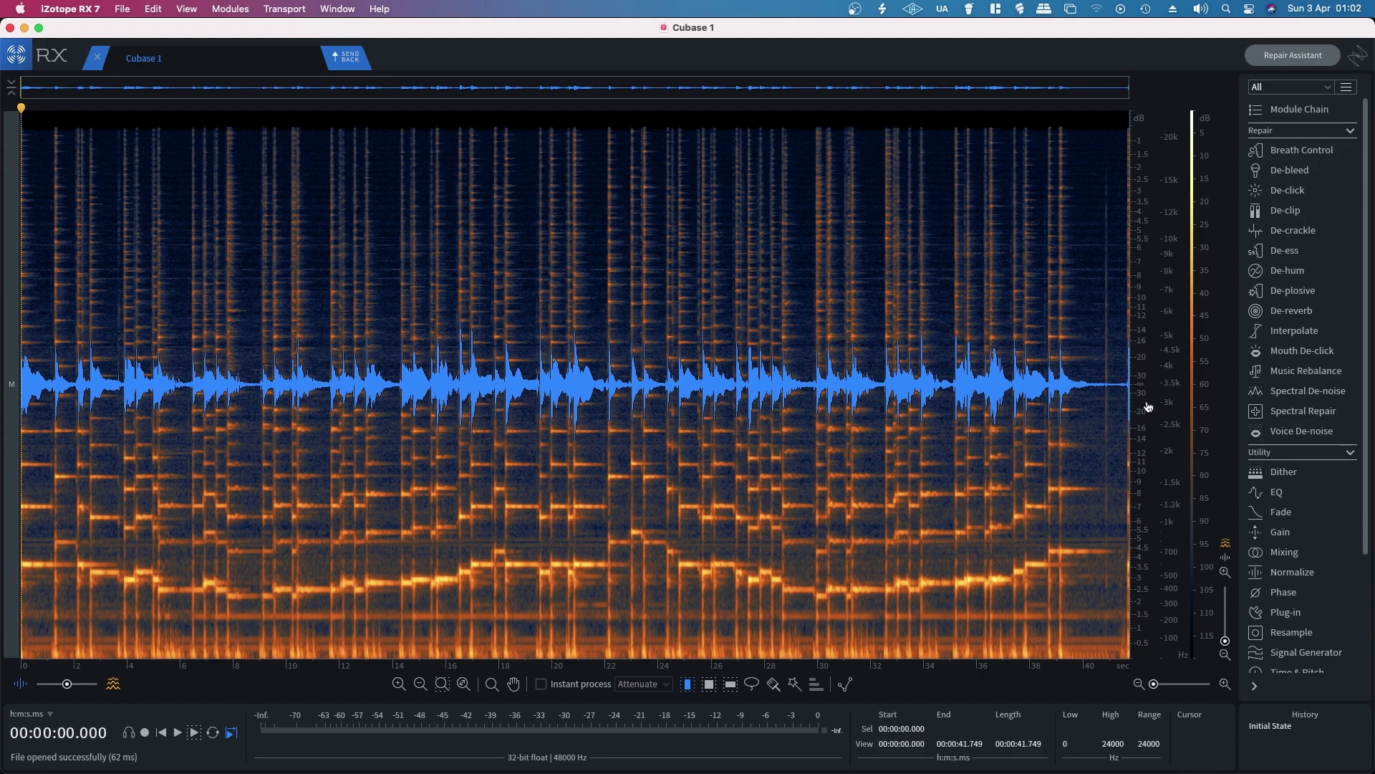
- Select the noise-only tail of the clip, about 0.57 s long starting near 40.94 s, and play it back
left_click_drag(1097, 386, 1111, 389)
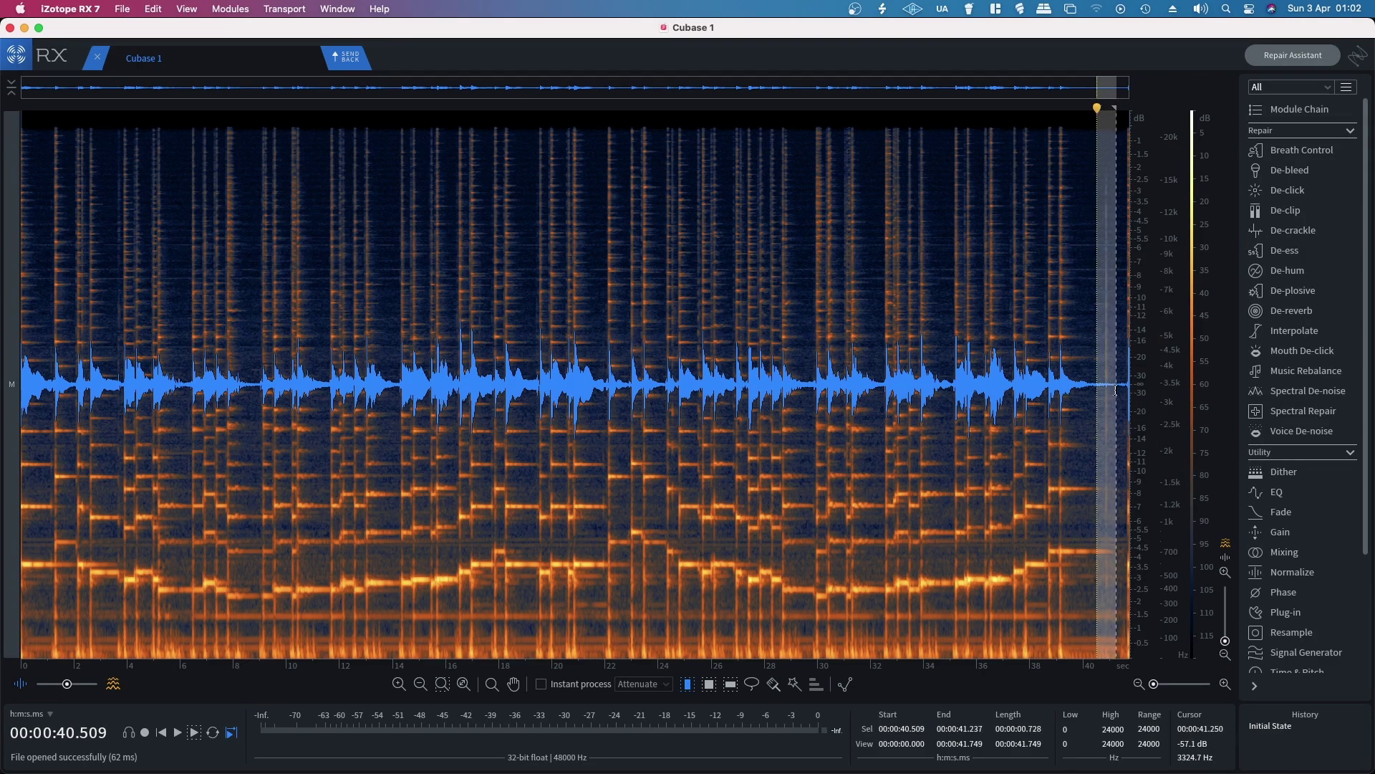
key("space")
left_click_drag(1097, 356, 1125, 365)
key("space")
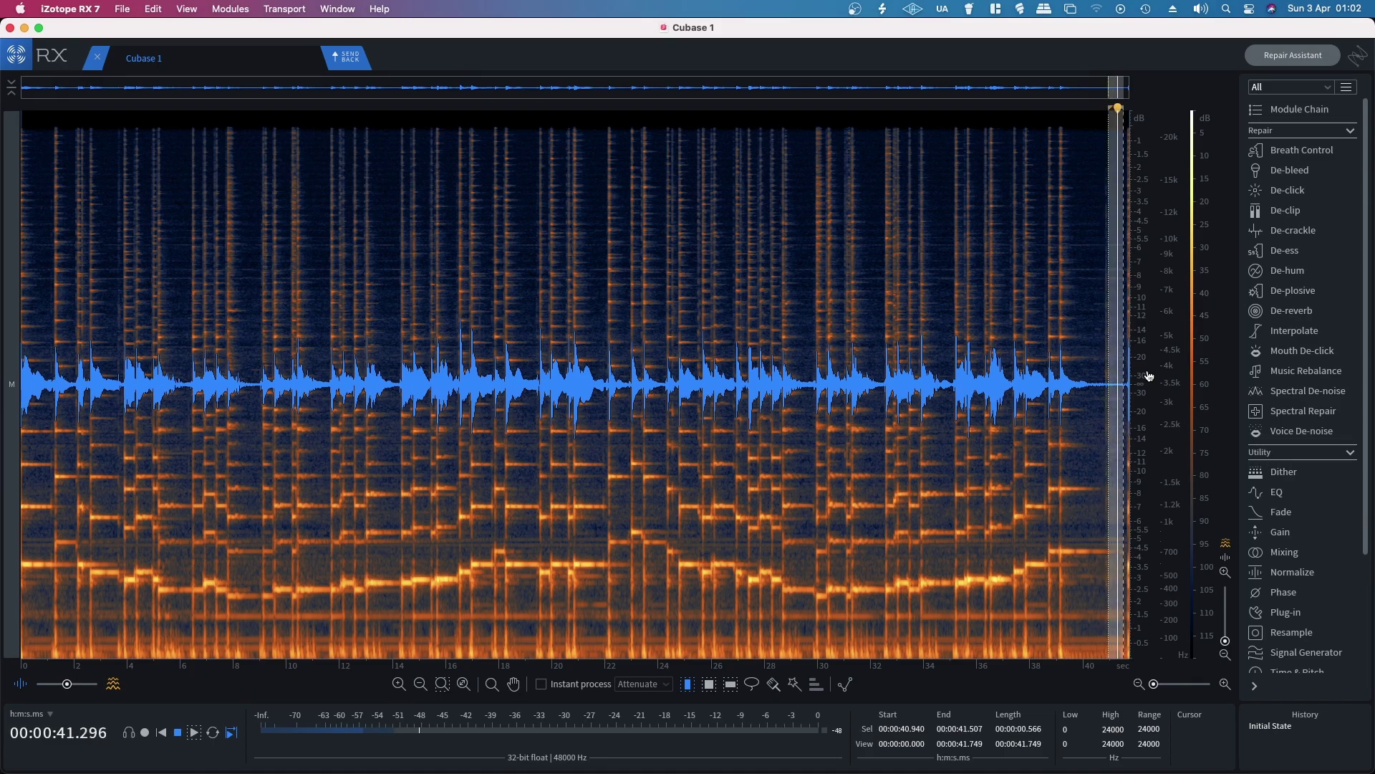
key("space")
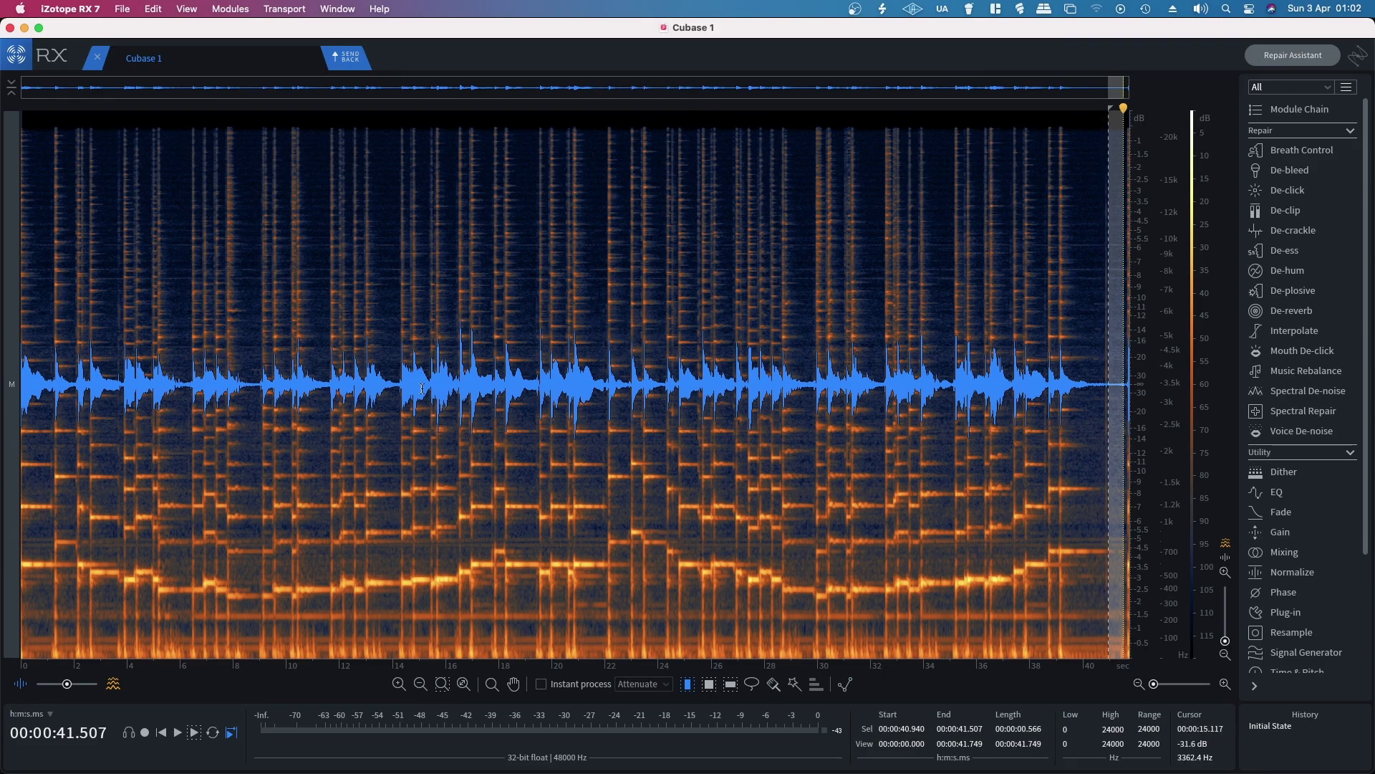
- Learn the noise profile from the selected tail with Spectral De-noise and render the reduction across the whole clip
left_click(1290, 391)
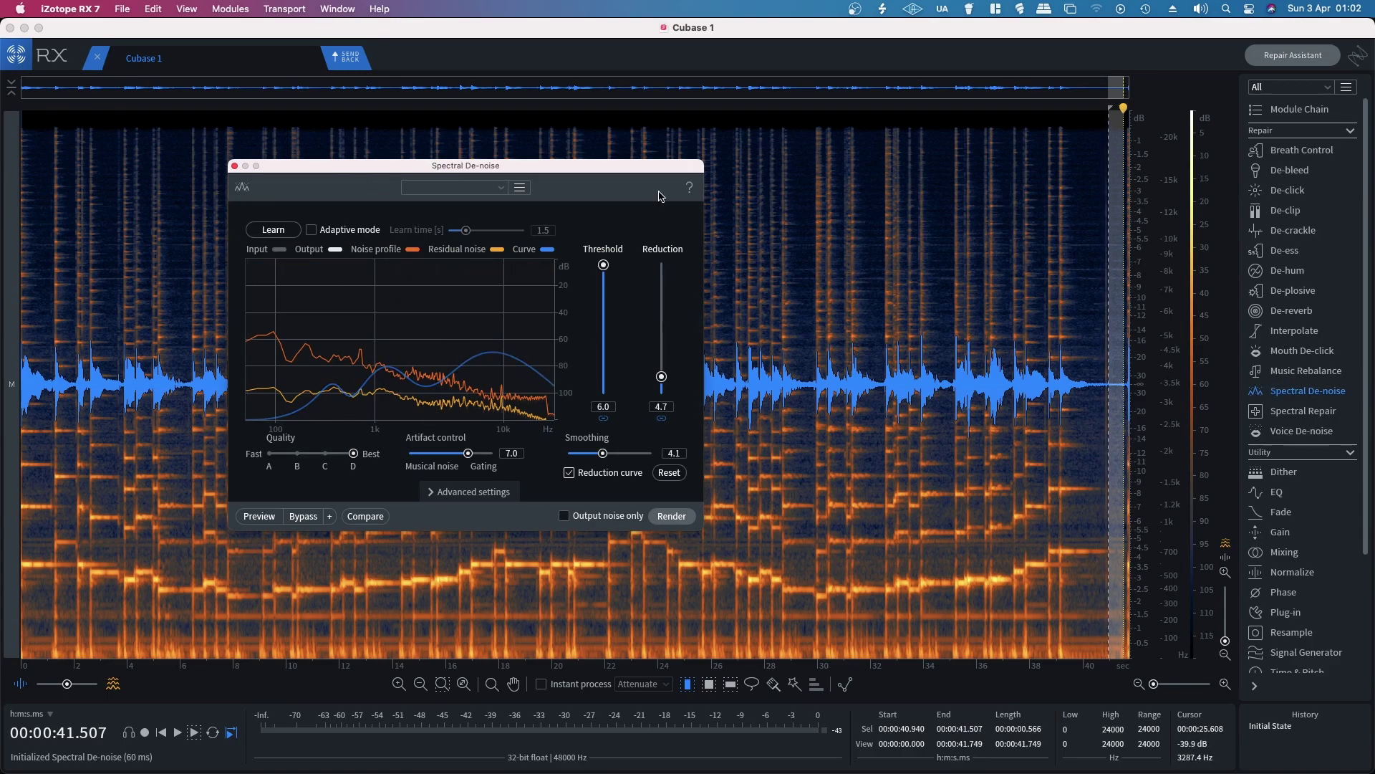
left_click(282, 232)
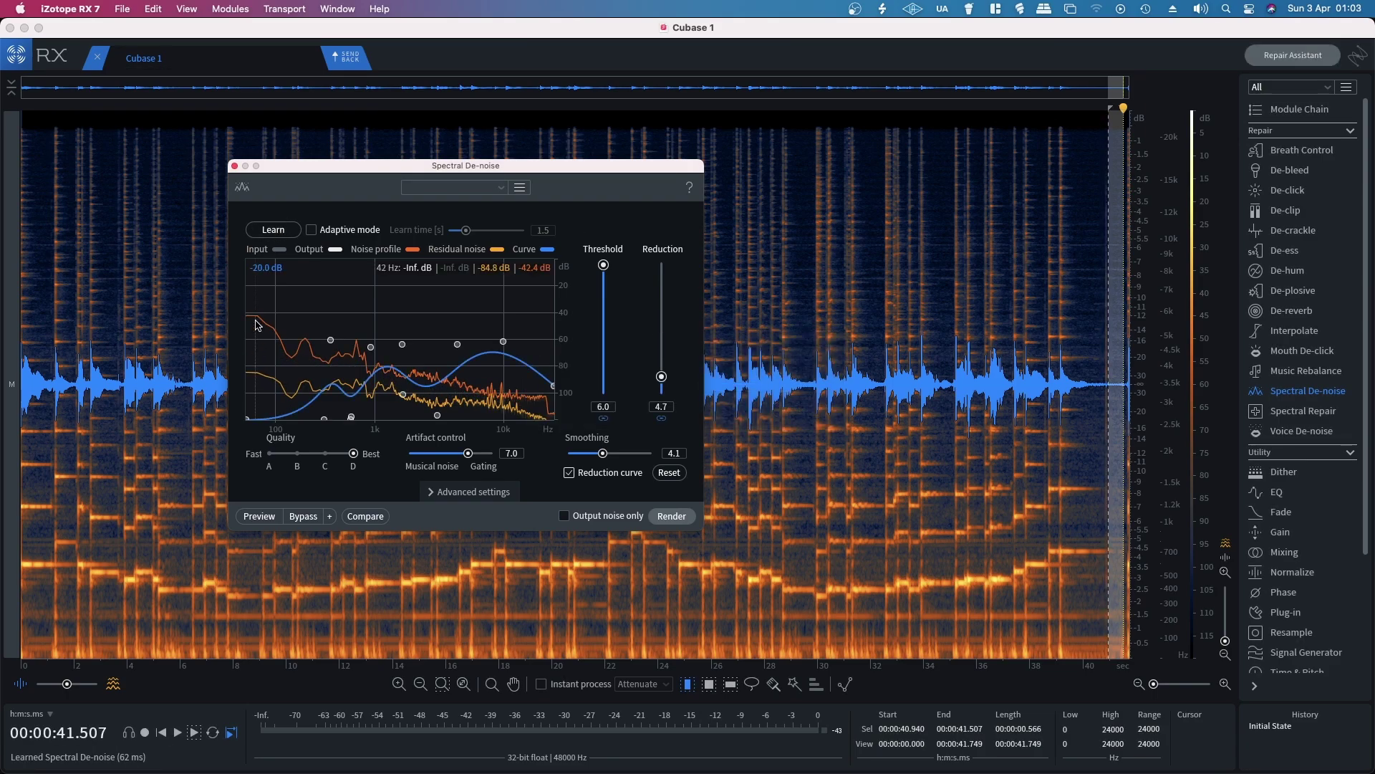
left_click(101, 298)
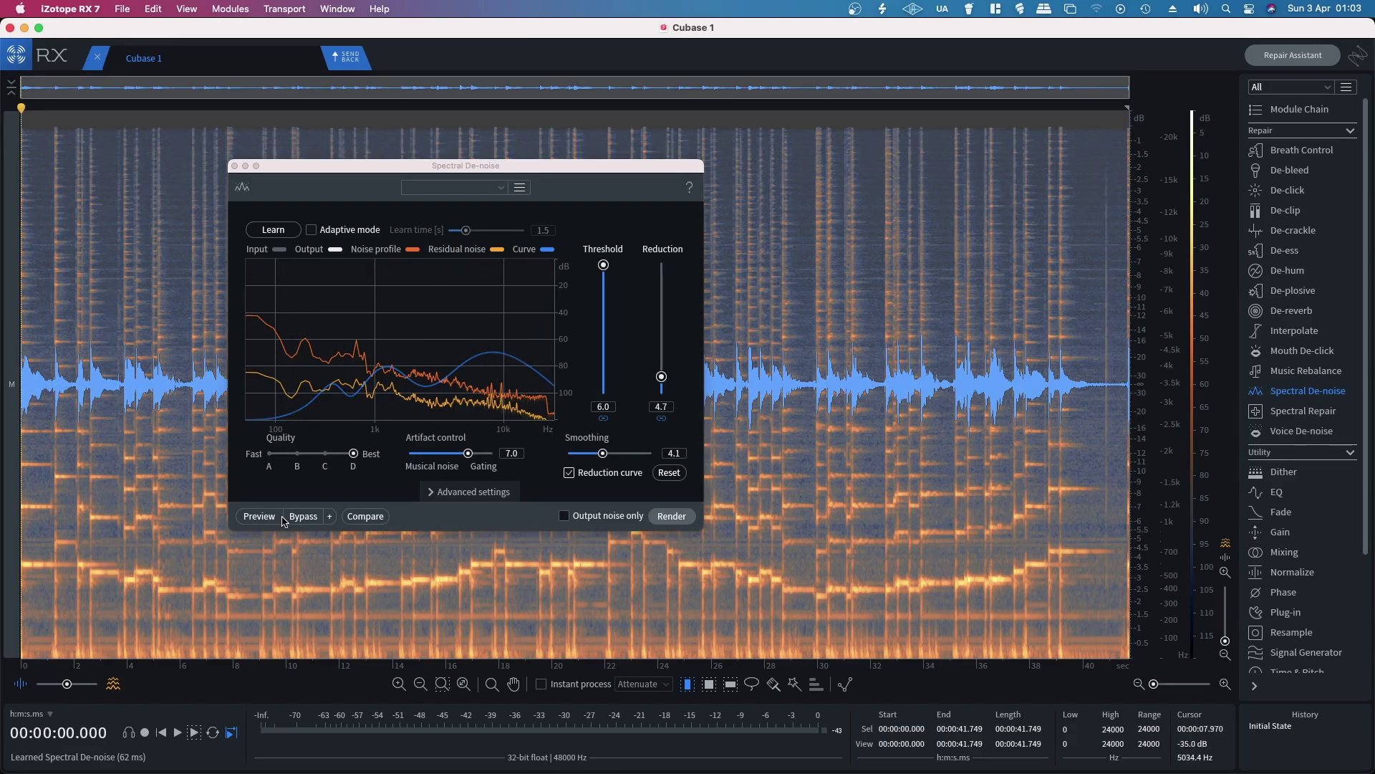
left_click(674, 519)
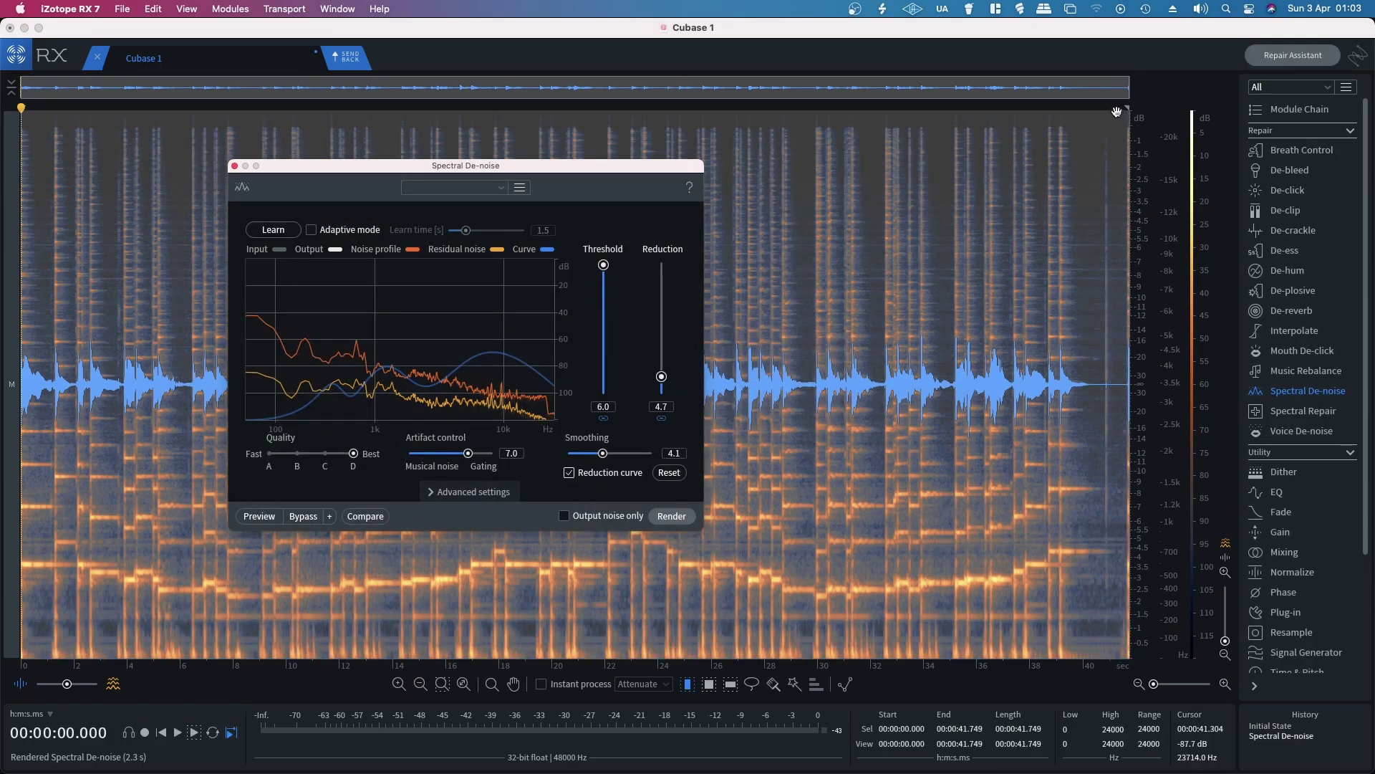
- Listen to the denoised clip's ending, close the Spectral De-noise window, and play the clip from near its start
left_click(1053, 330)
left_click(1066, 358)
key("space")
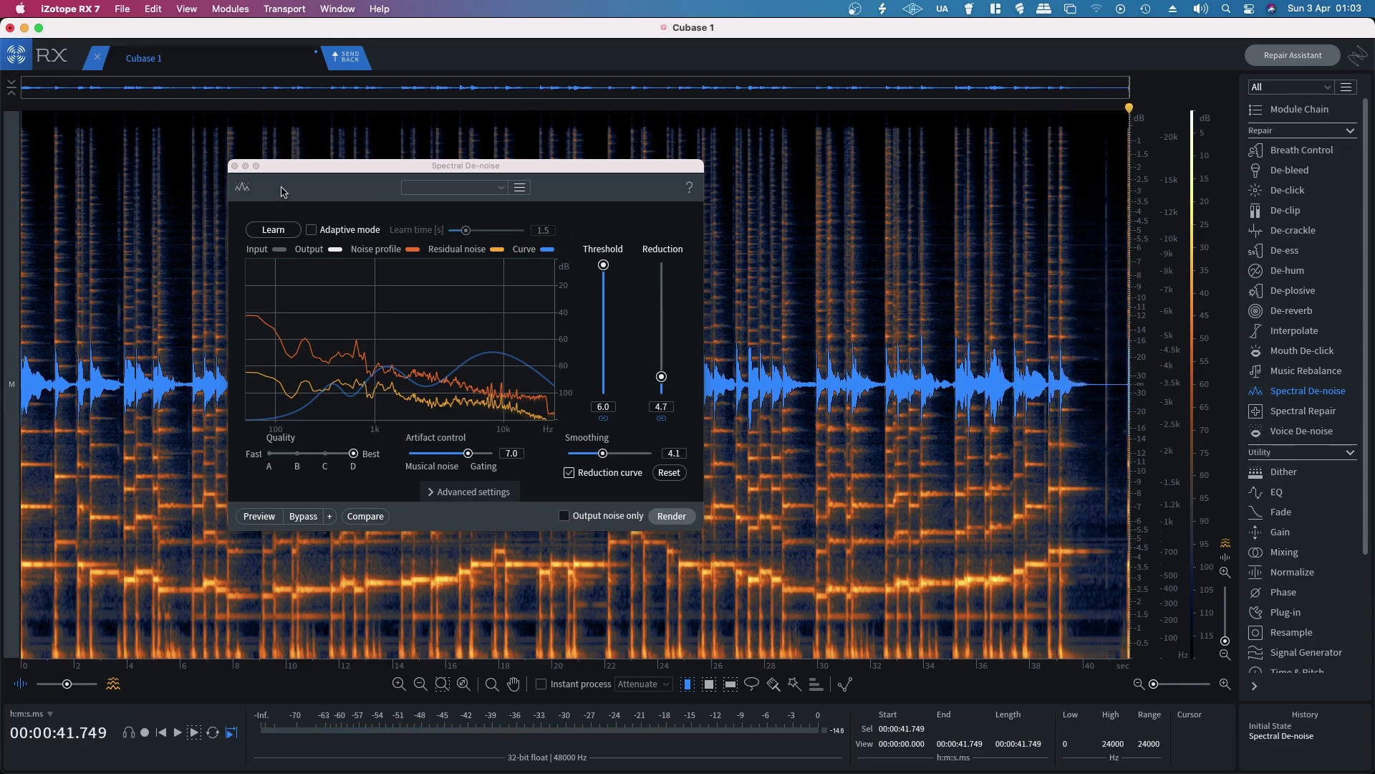
left_click(235, 167)
left_click(30, 284)
key("space")
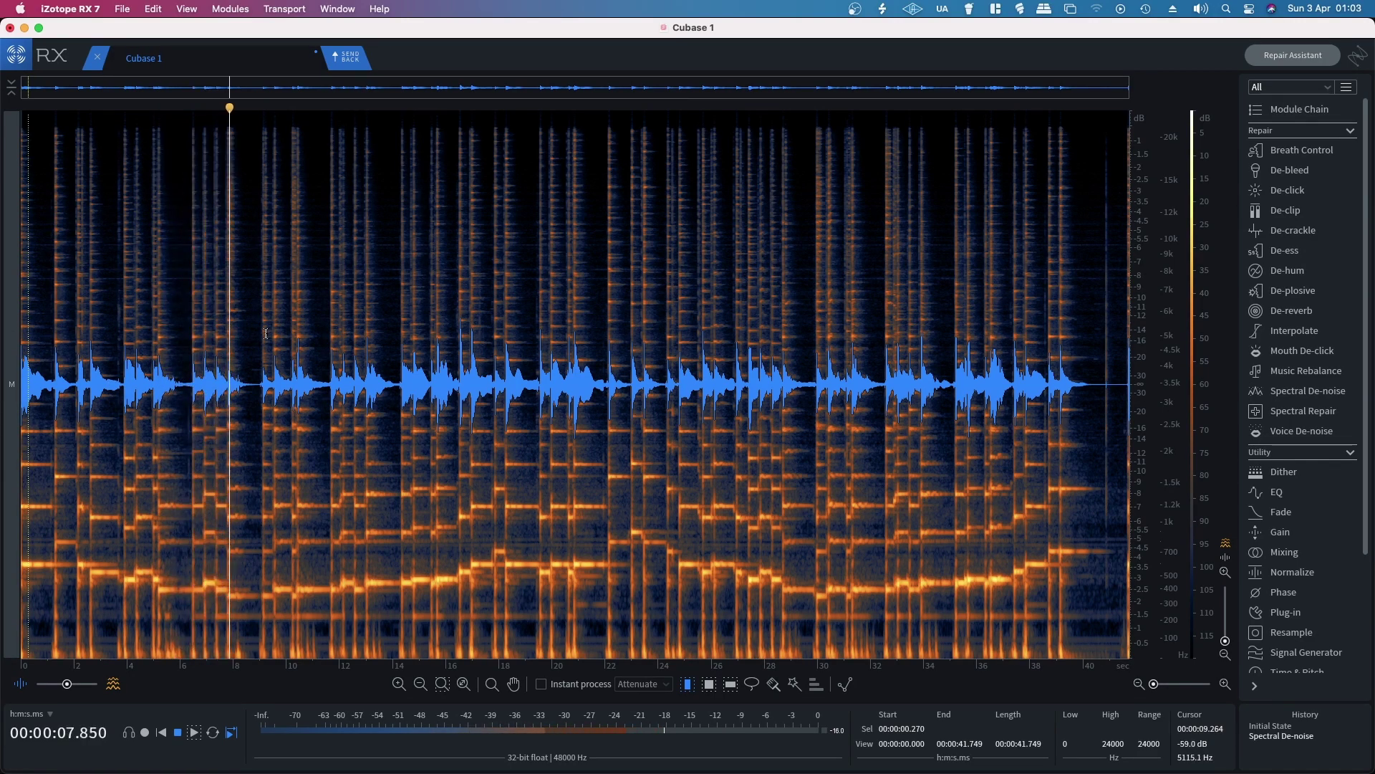
key("space")
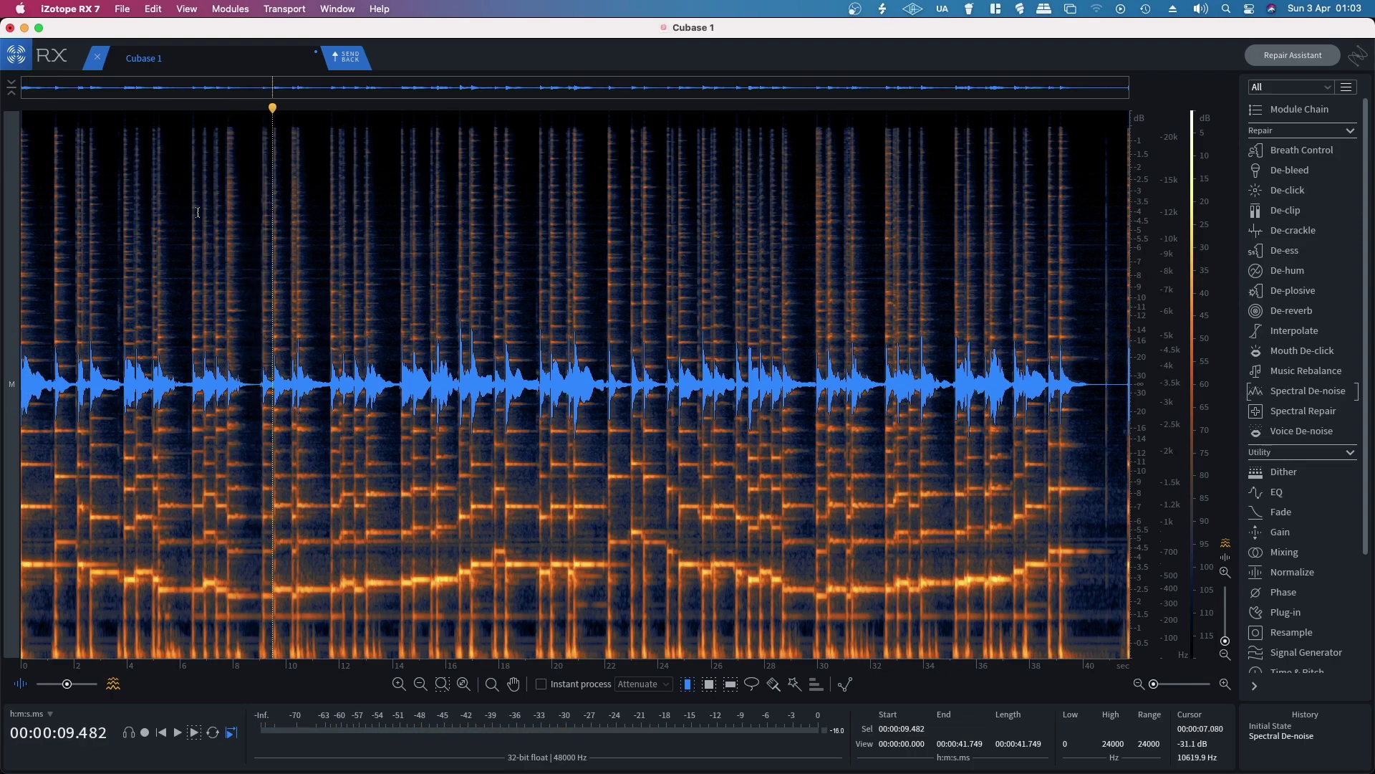
- Undo the Spectral De-noise render and listen to the original clip's opening and ending for comparison
left_click(154, 10)
left_click(165, 171)
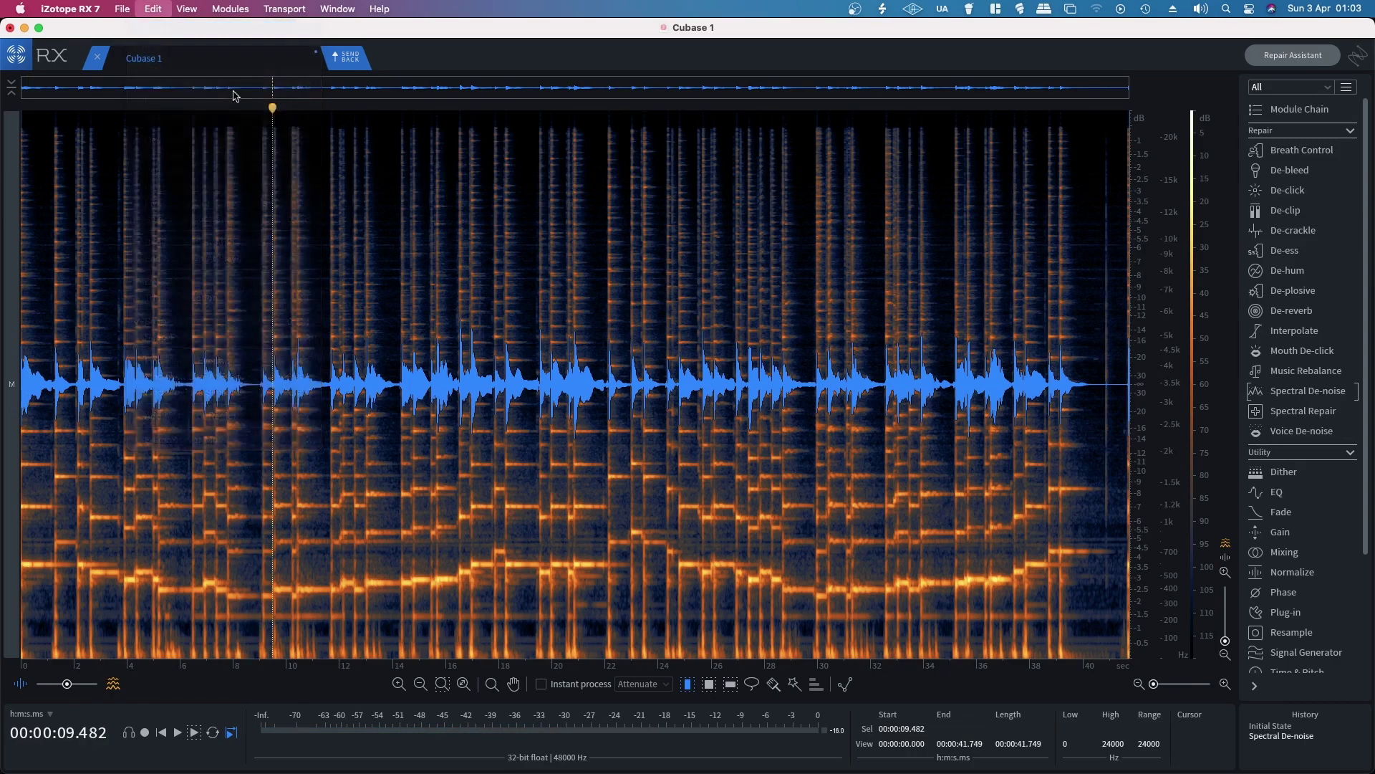
key("space")
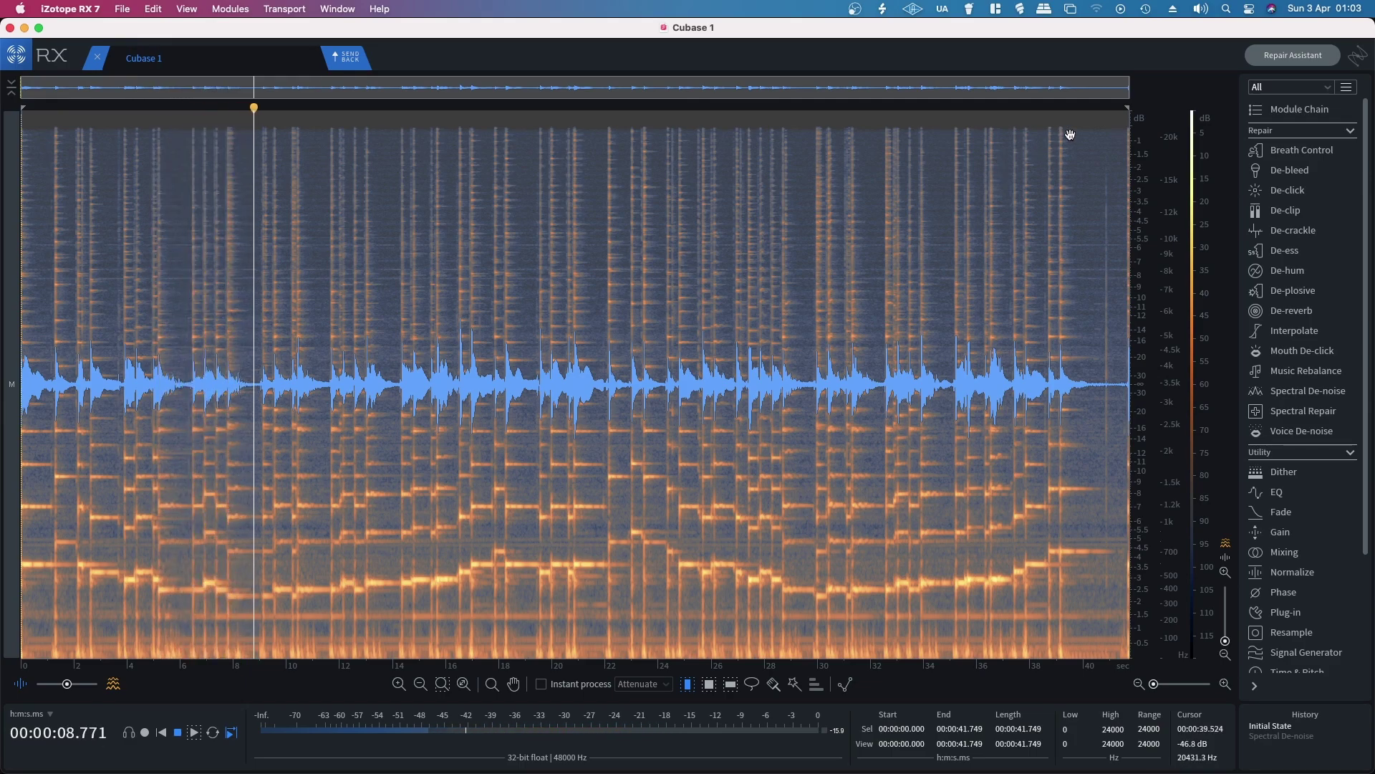
left_click(1081, 169)
key("space")
left_click(1080, 202)
key("space")
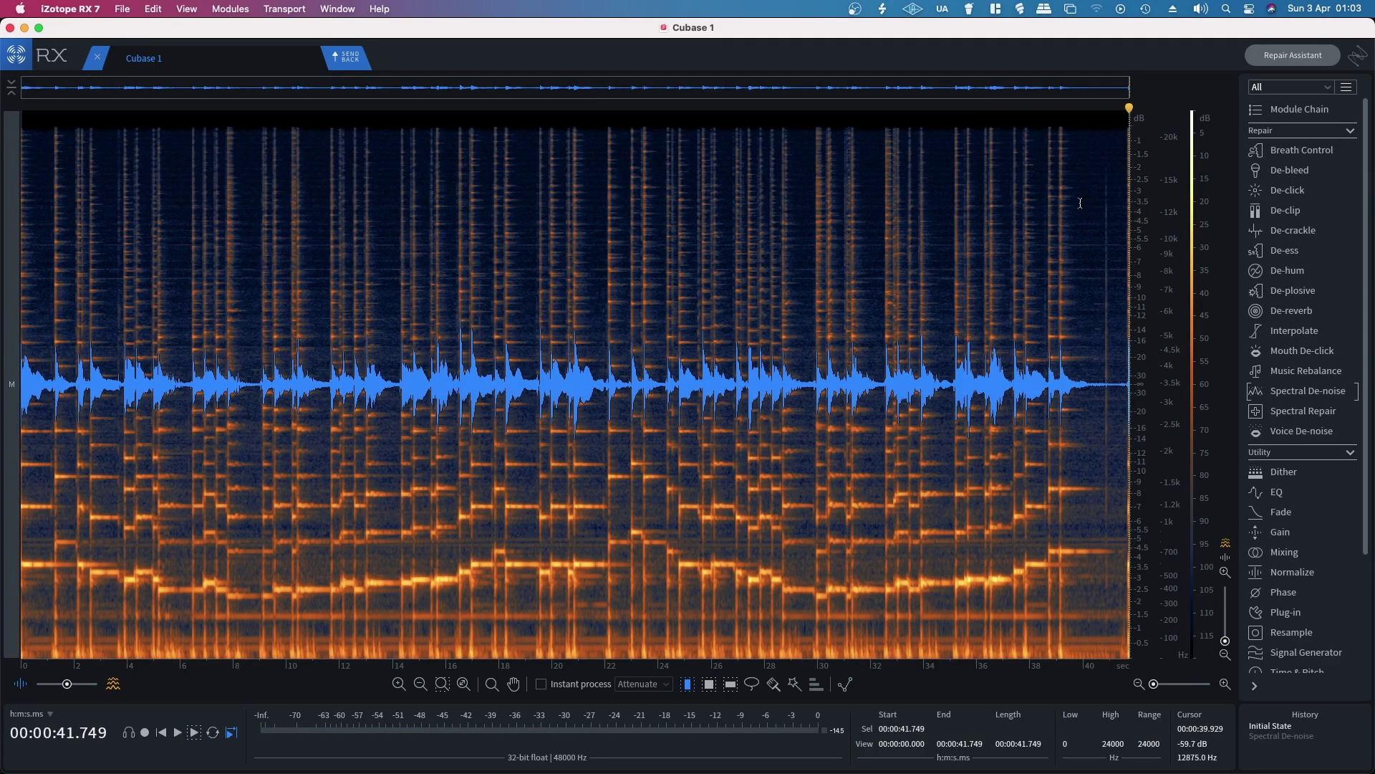
- Redo the Spectral De-noise render and listen to the clip's ending again
left_click(136, 10)
mouse_move(166, 14)
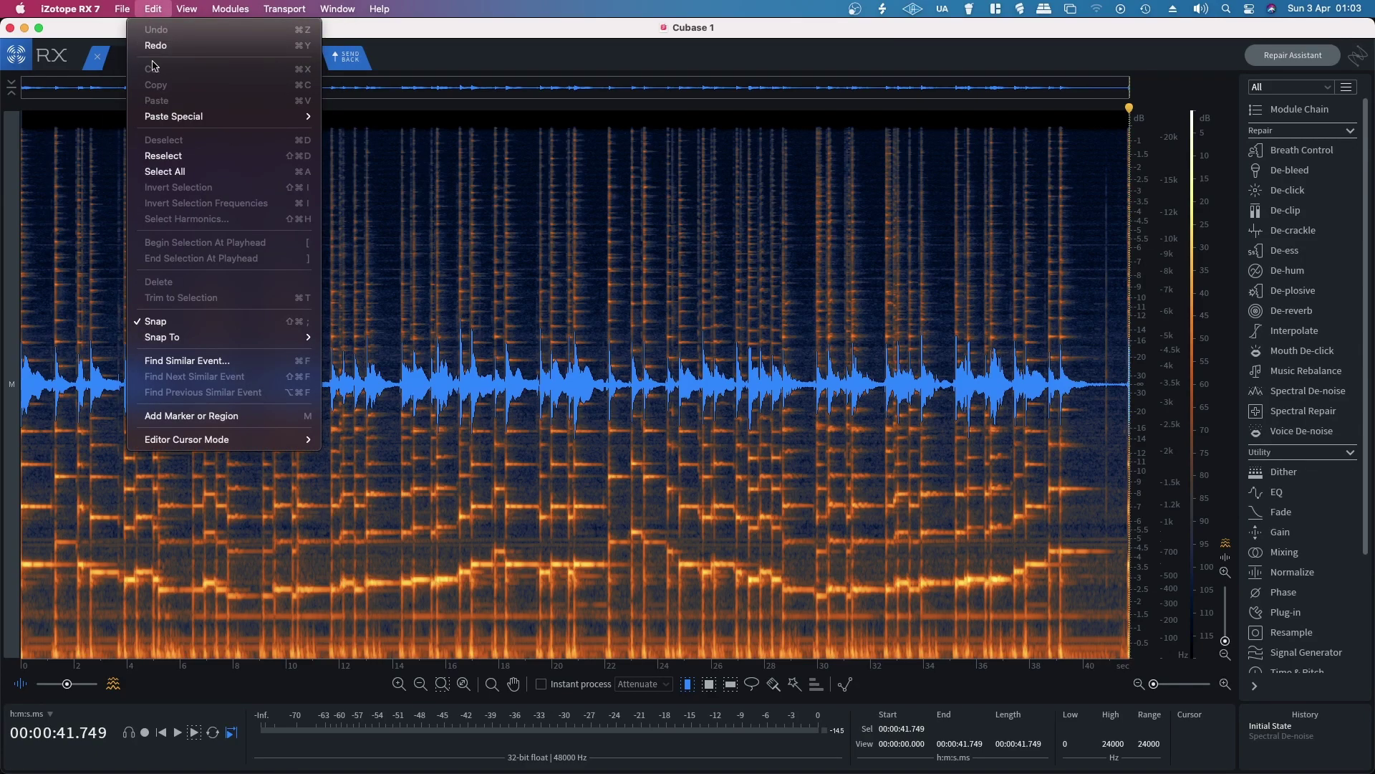
left_click(164, 171)
key("space")
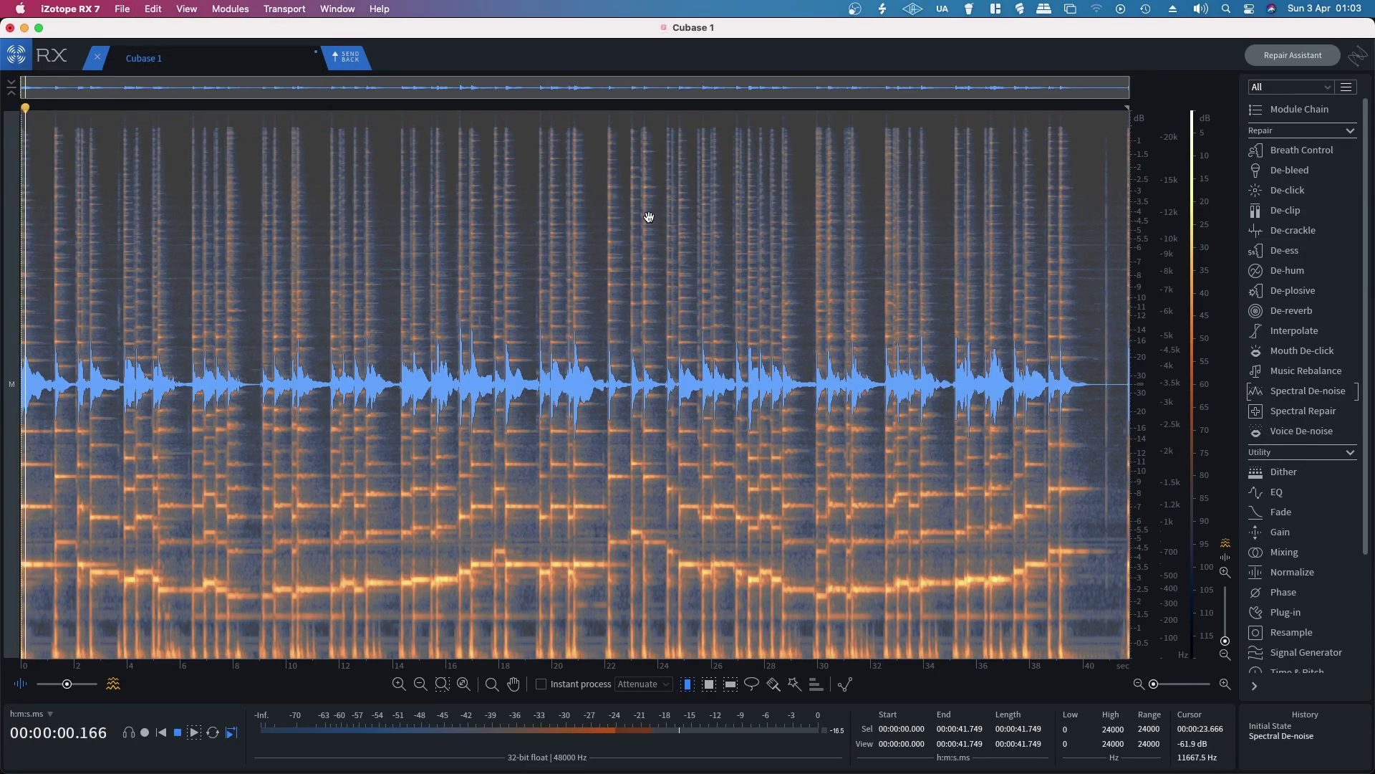
left_click(1080, 187)
left_click(1066, 264)
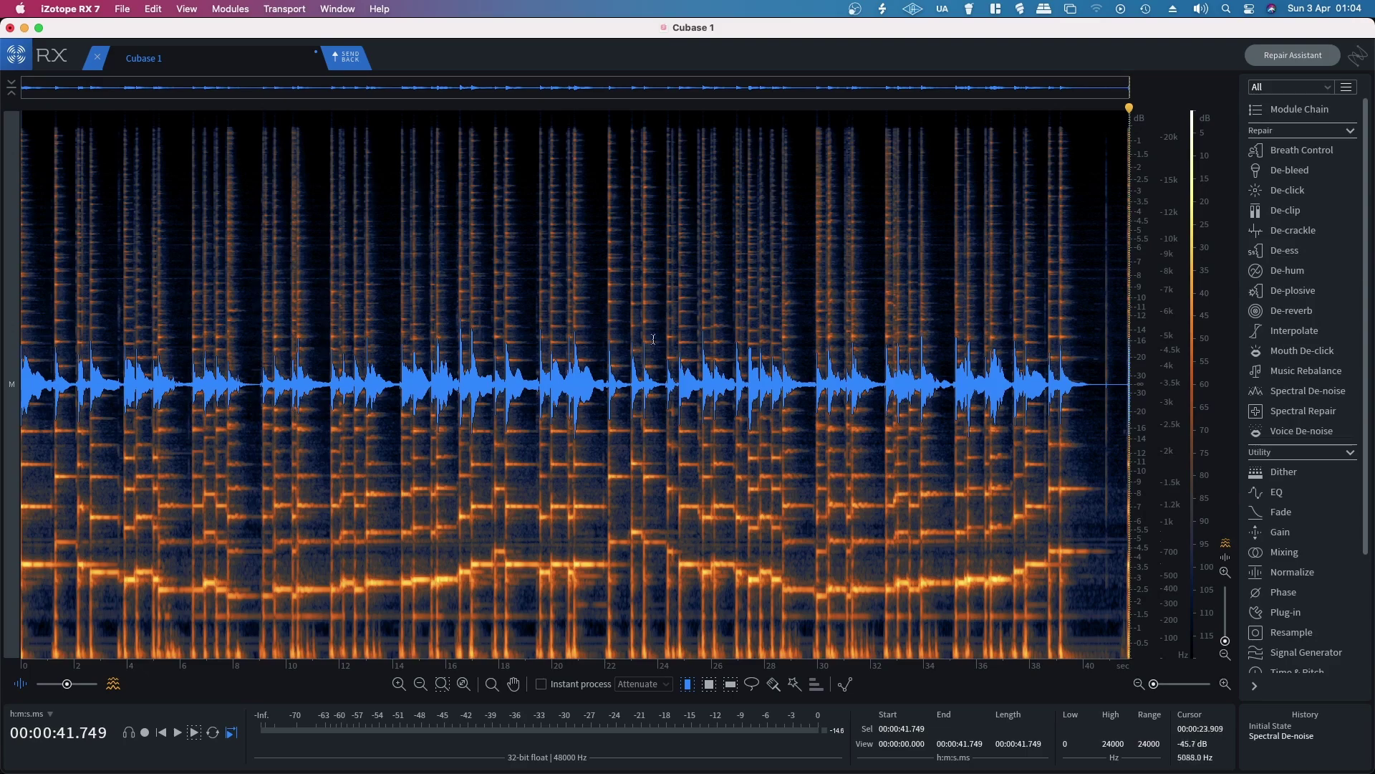
- Send the denoised clip back to Cubase and close the Direct Offline Processing window
left_click(1300, 390)
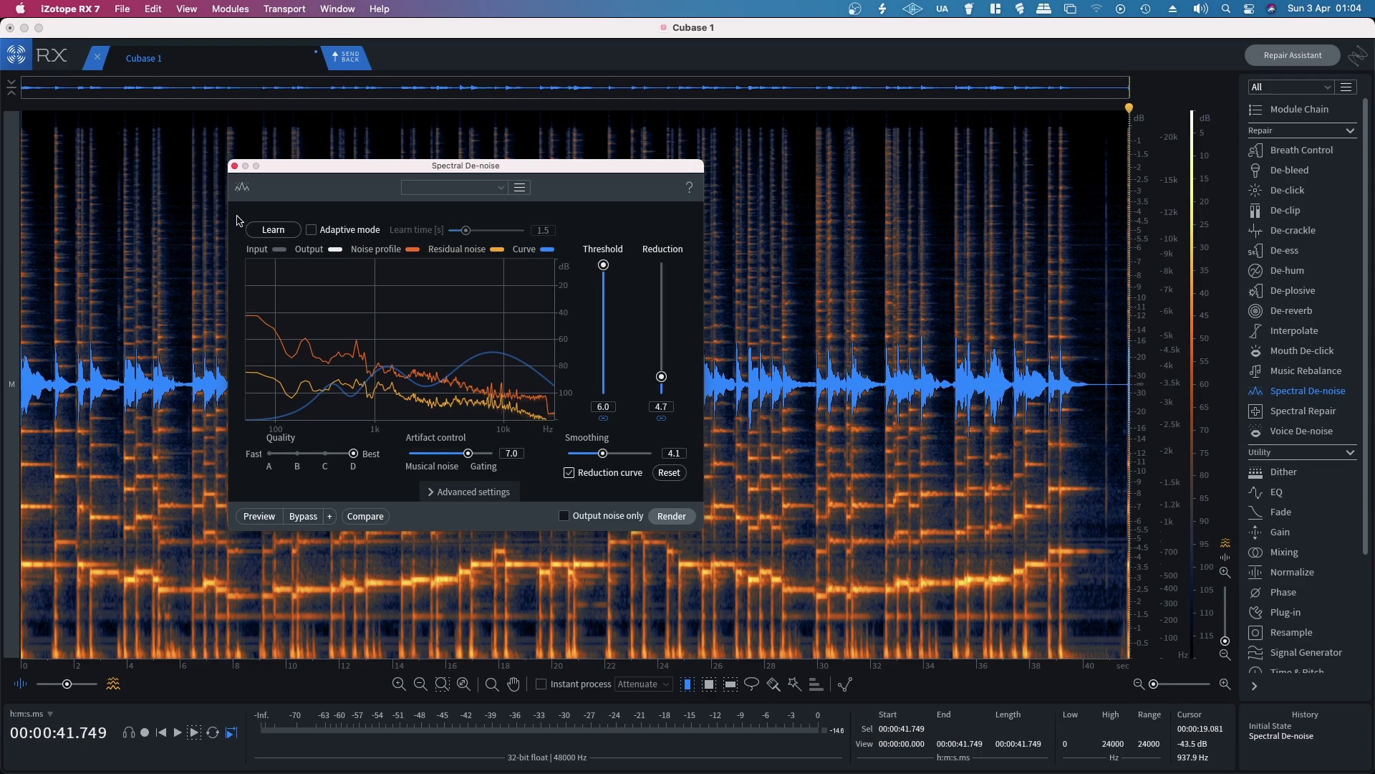
left_click(234, 167)
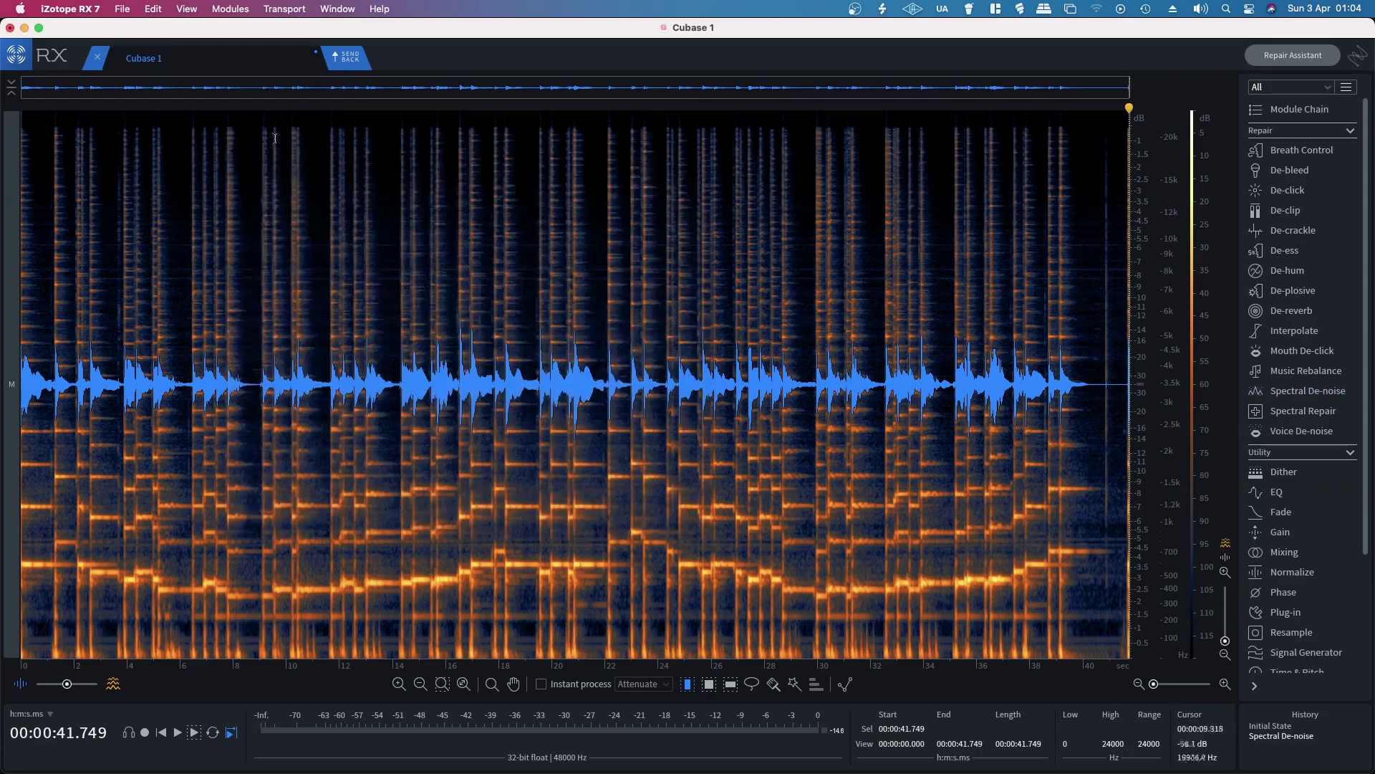
left_click(351, 60)
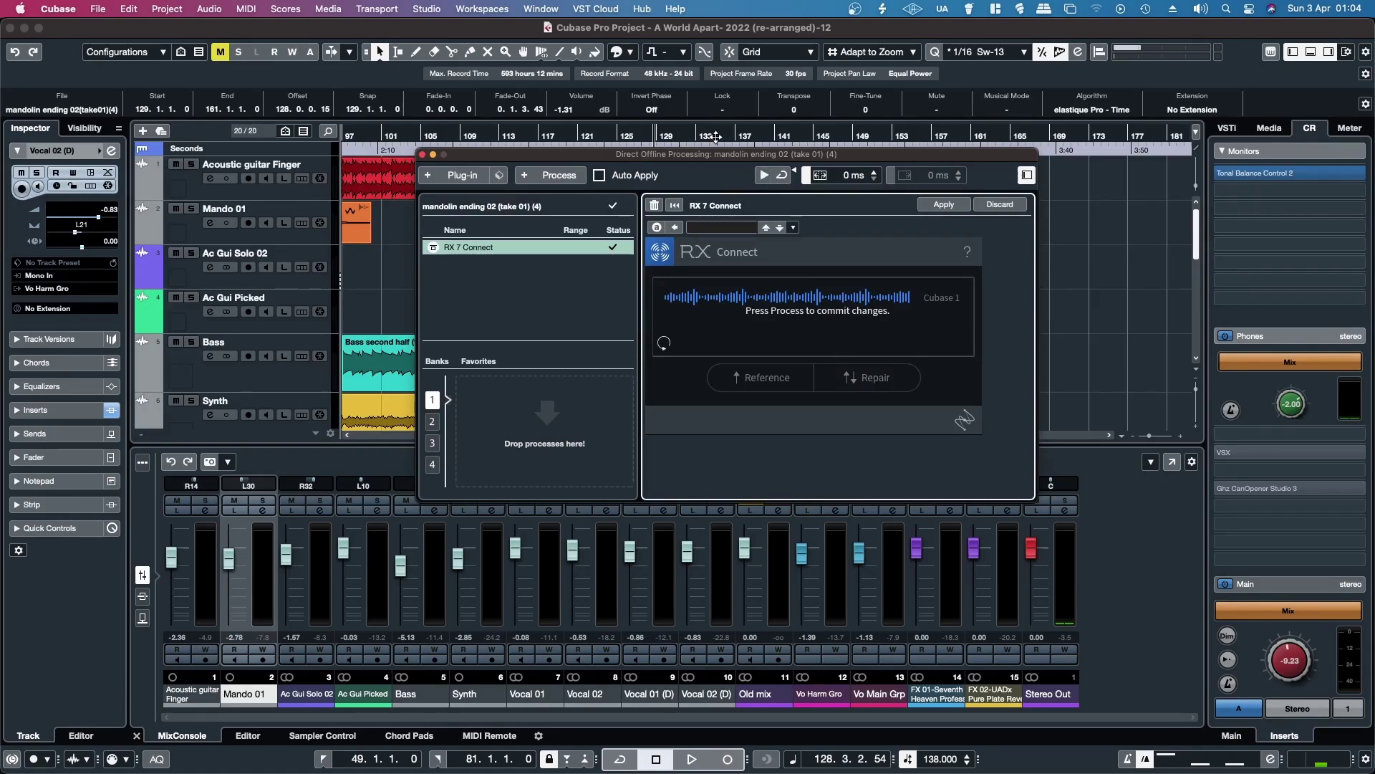
left_click_drag(714, 155, 679, 210)
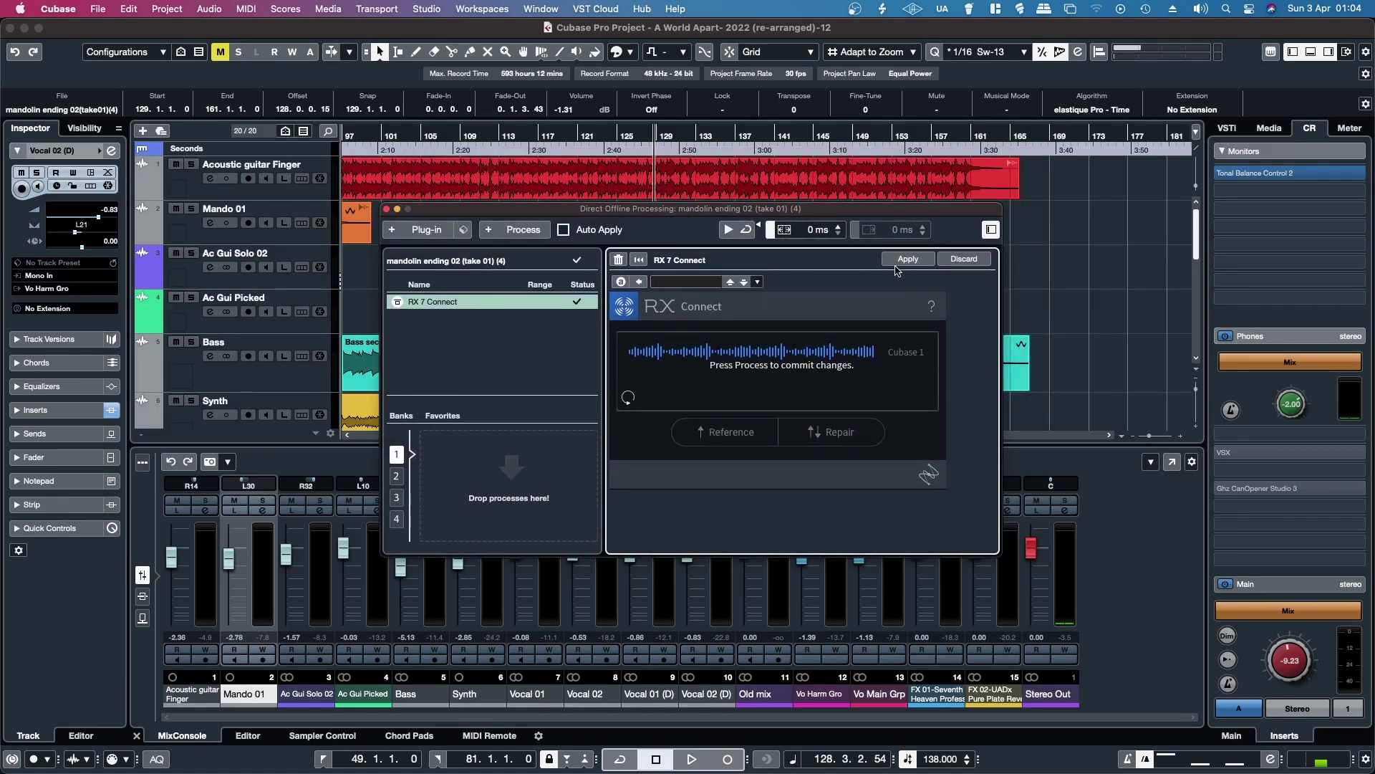
left_click_drag(857, 213, 847, 323)
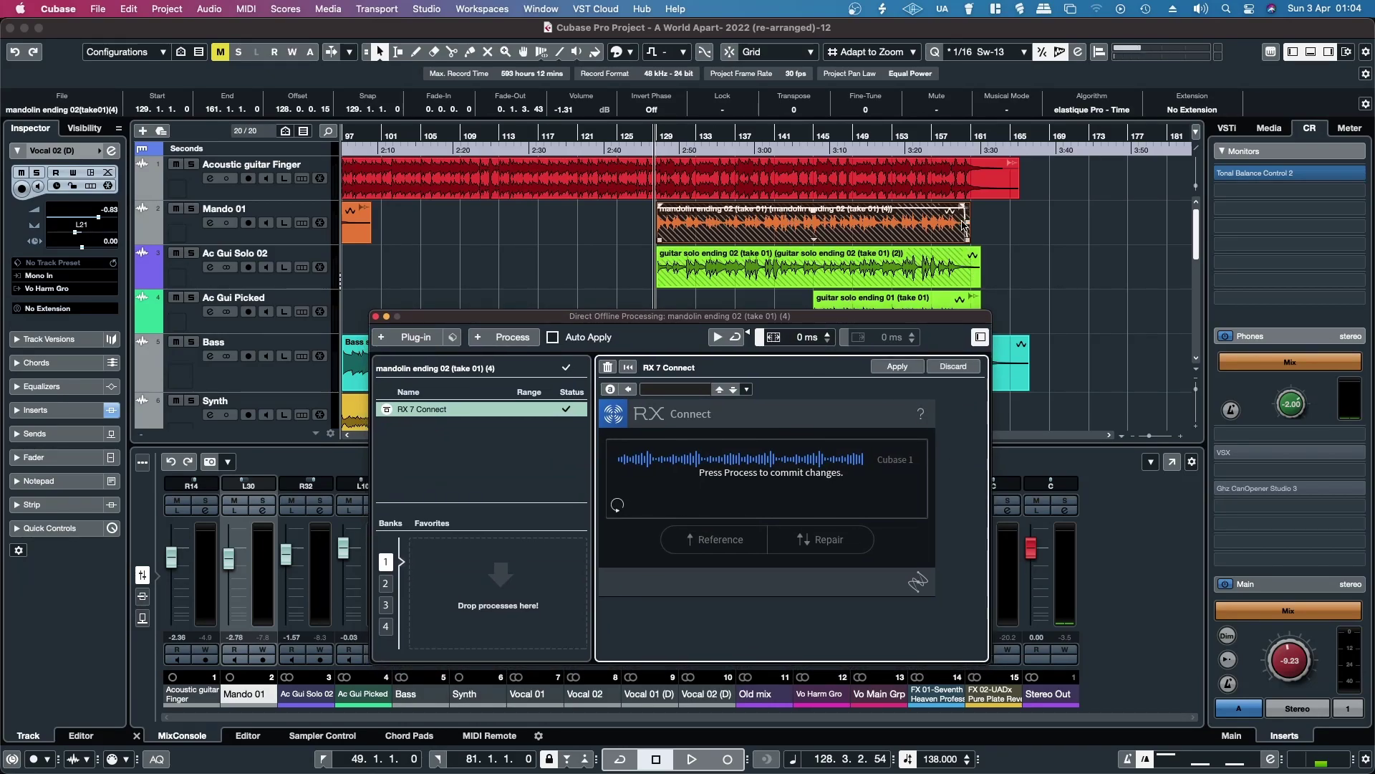
left_click(375, 317)
- Play the project from about bar 129 and briefly solo the Mando 01 track to check the mandolin part
key("space")
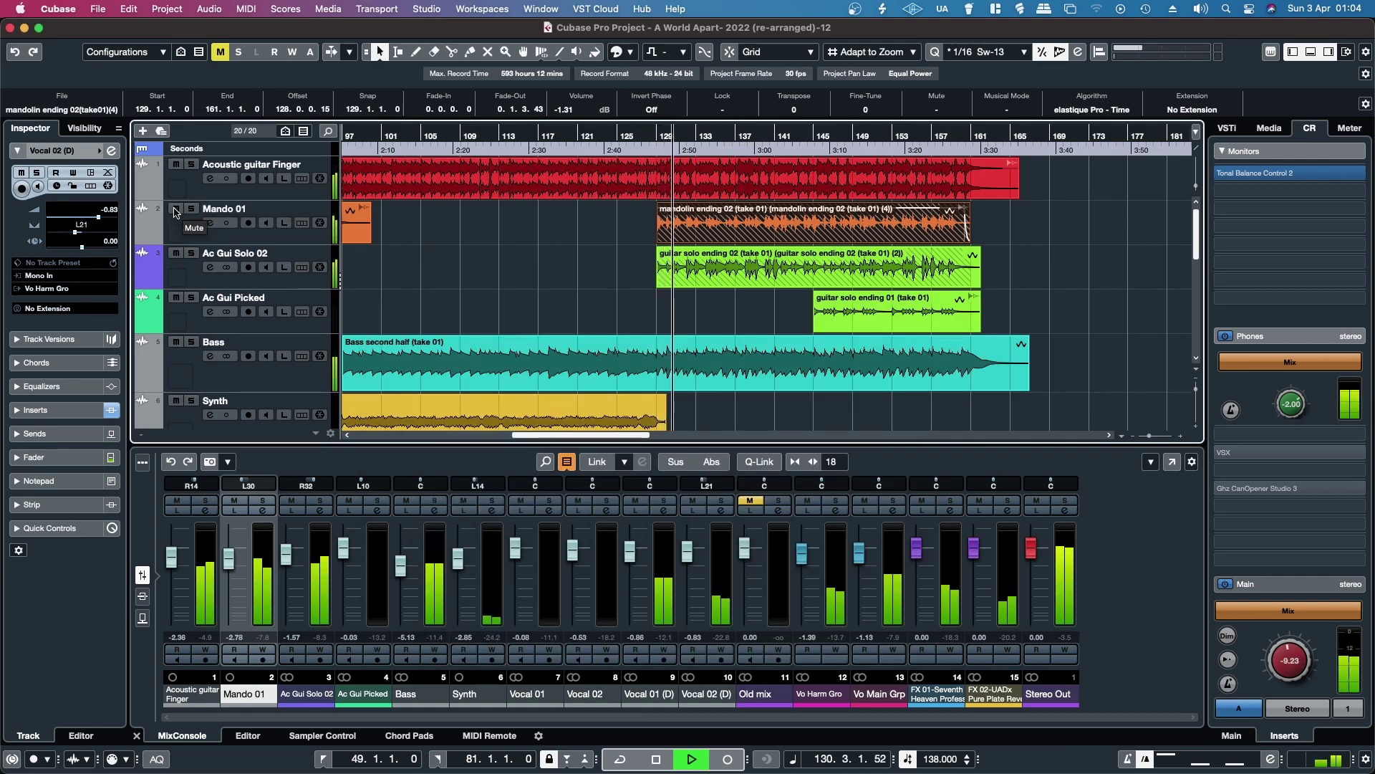
left_click(191, 209)
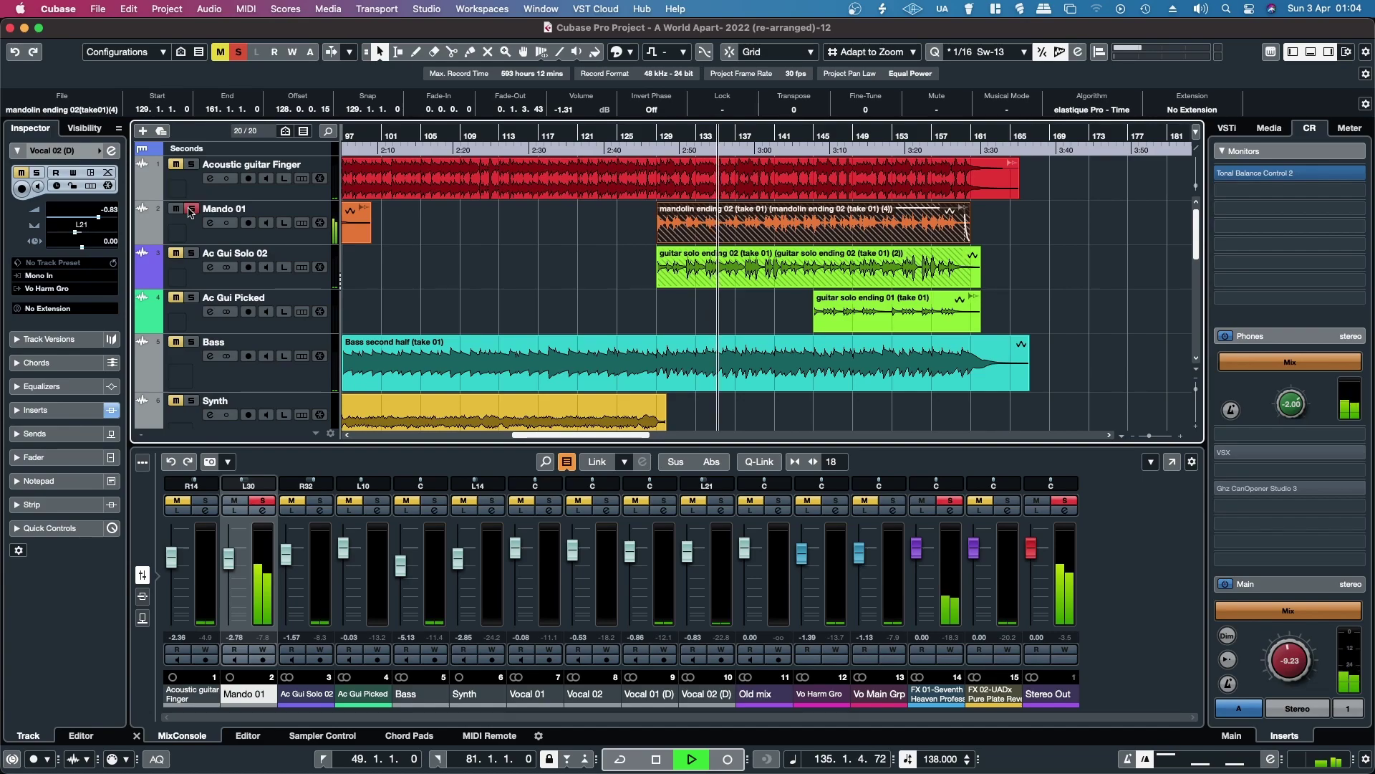
left_click(190, 209)
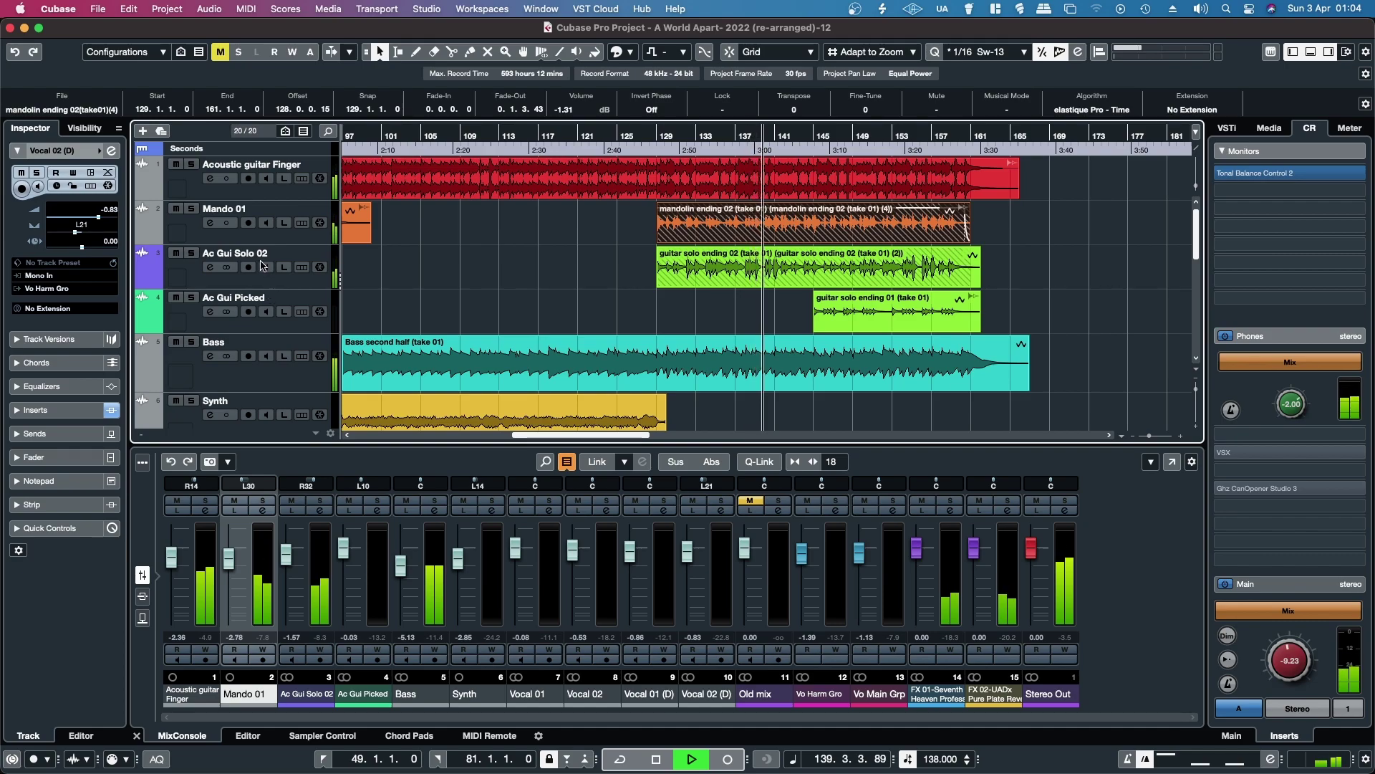
- Solo the Ac Gui Solo 02 track, stop playback, and select its guitar solo ending 02 event
left_click(191, 254)
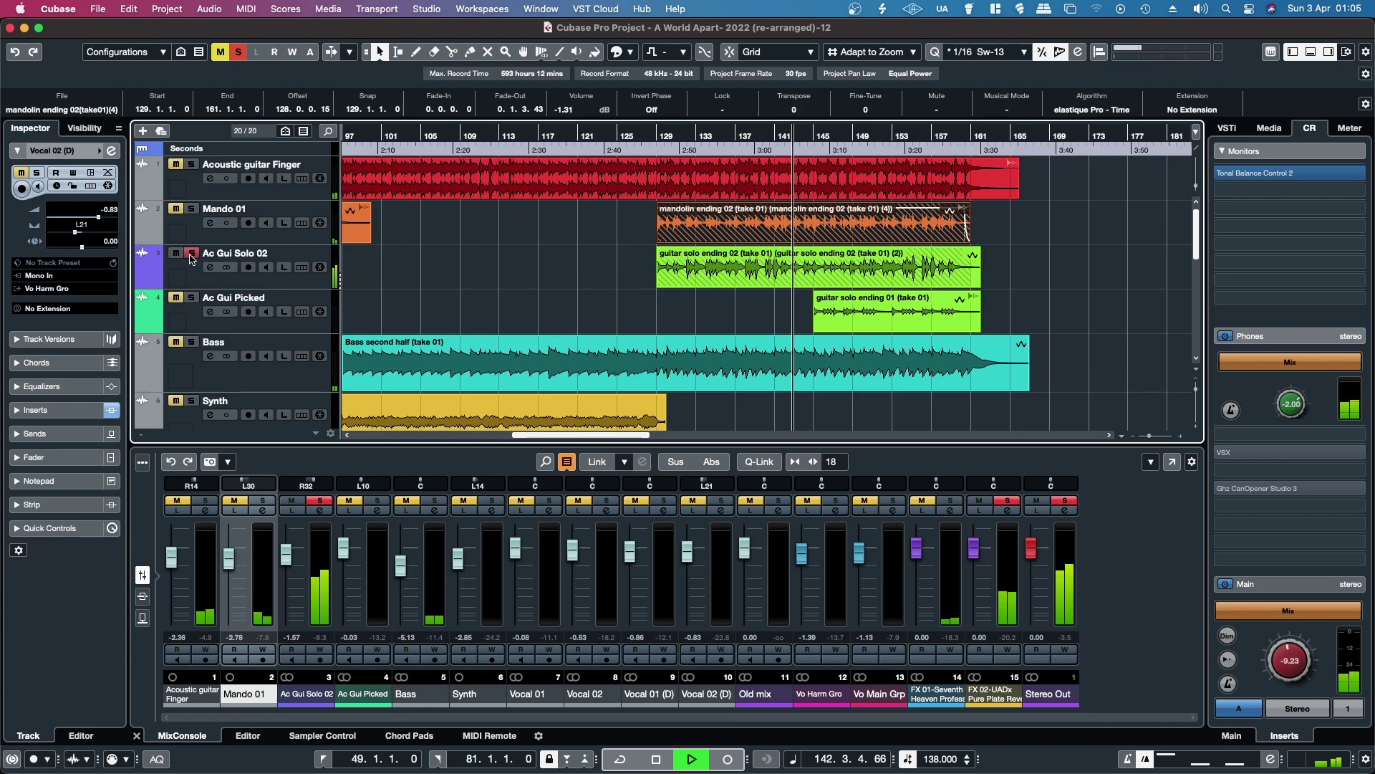
key("space")
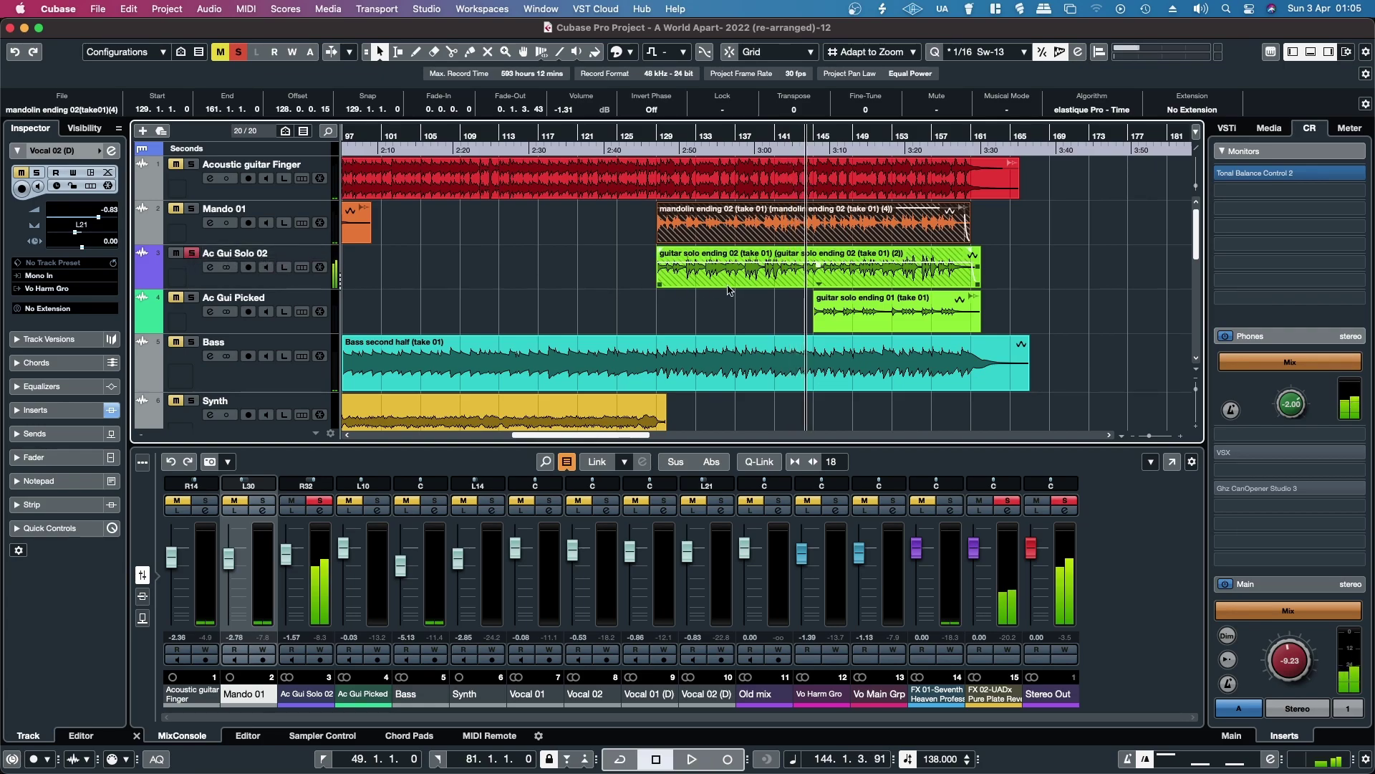
key("Down")
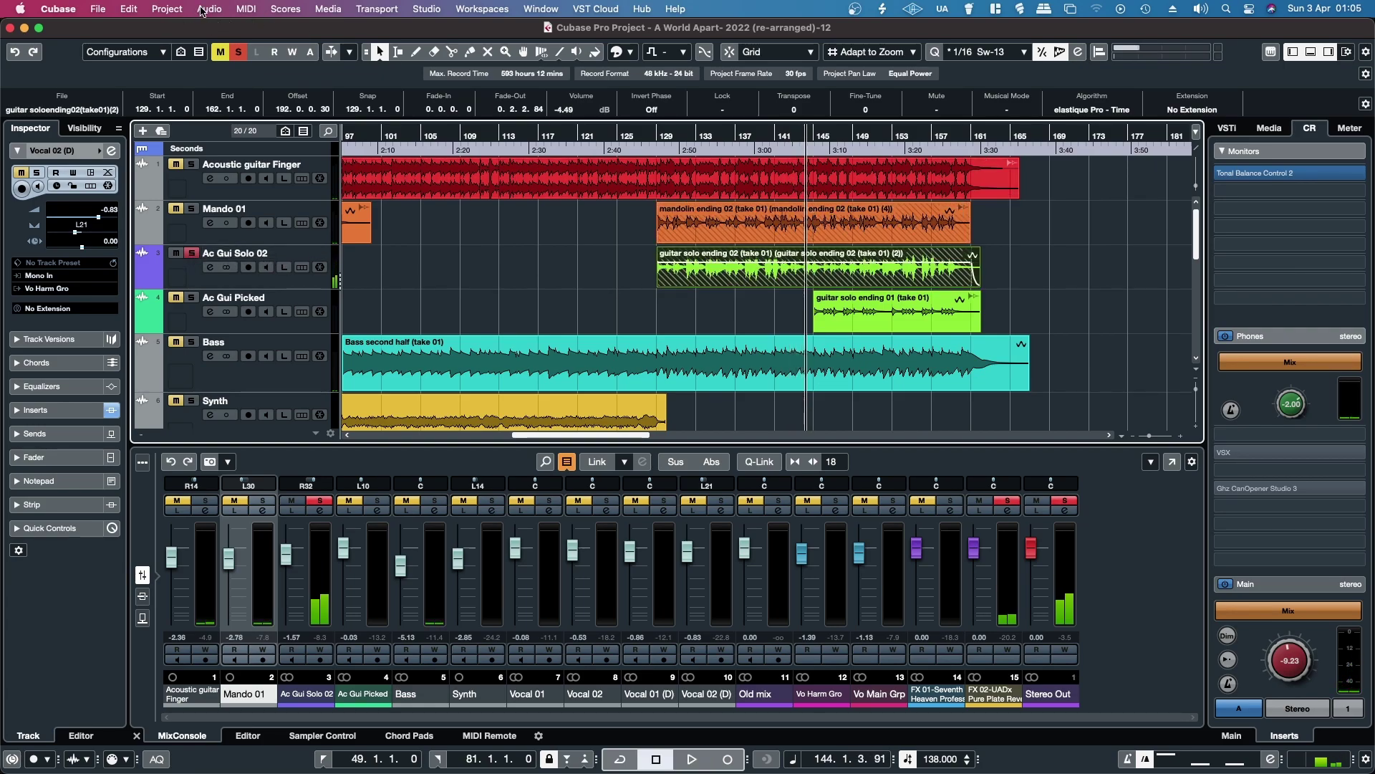
- Open Direct Offline Processing for the guitar solo ending 02 event, load RX 7 Connect, and send the clip to RX in Repair mode
left_click(208, 9)
left_click(230, 83)
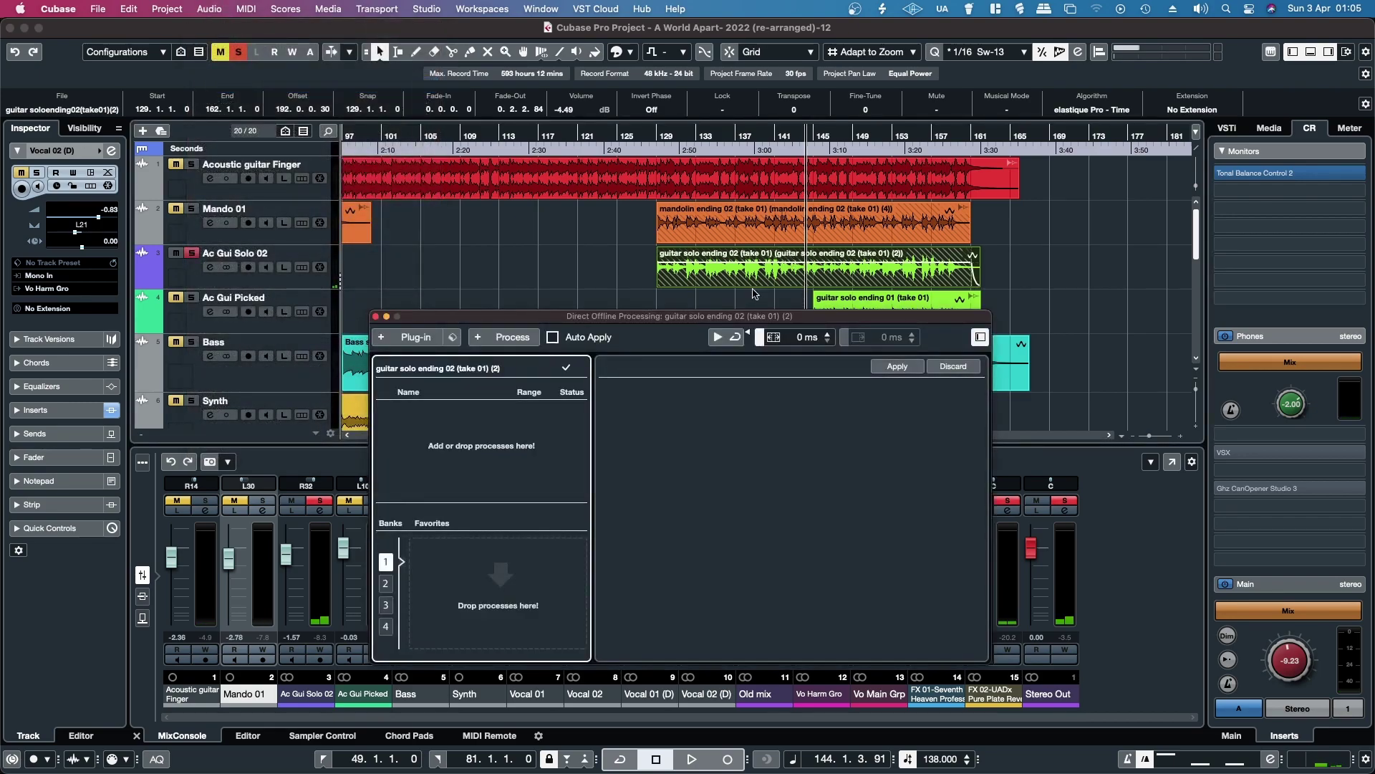
left_click_drag(725, 316, 677, 127)
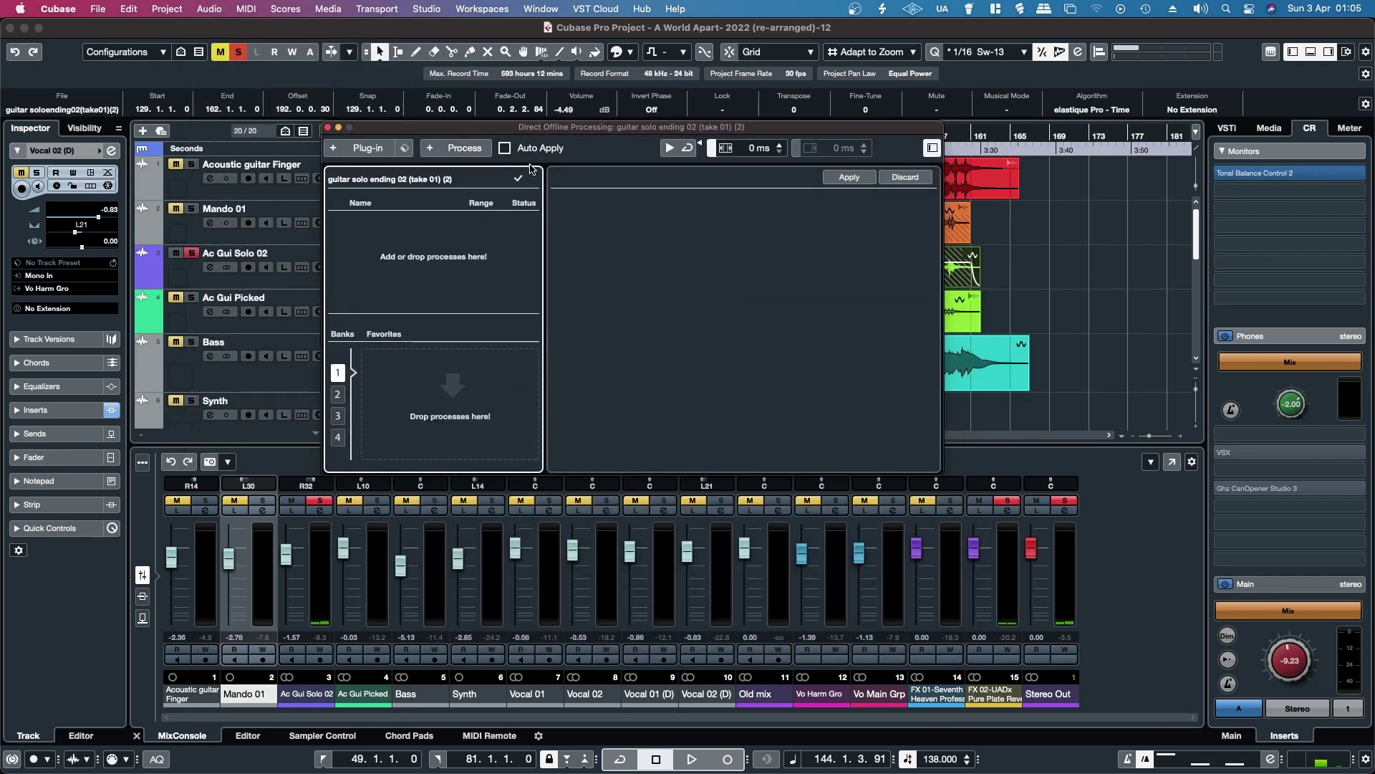
left_click(368, 148)
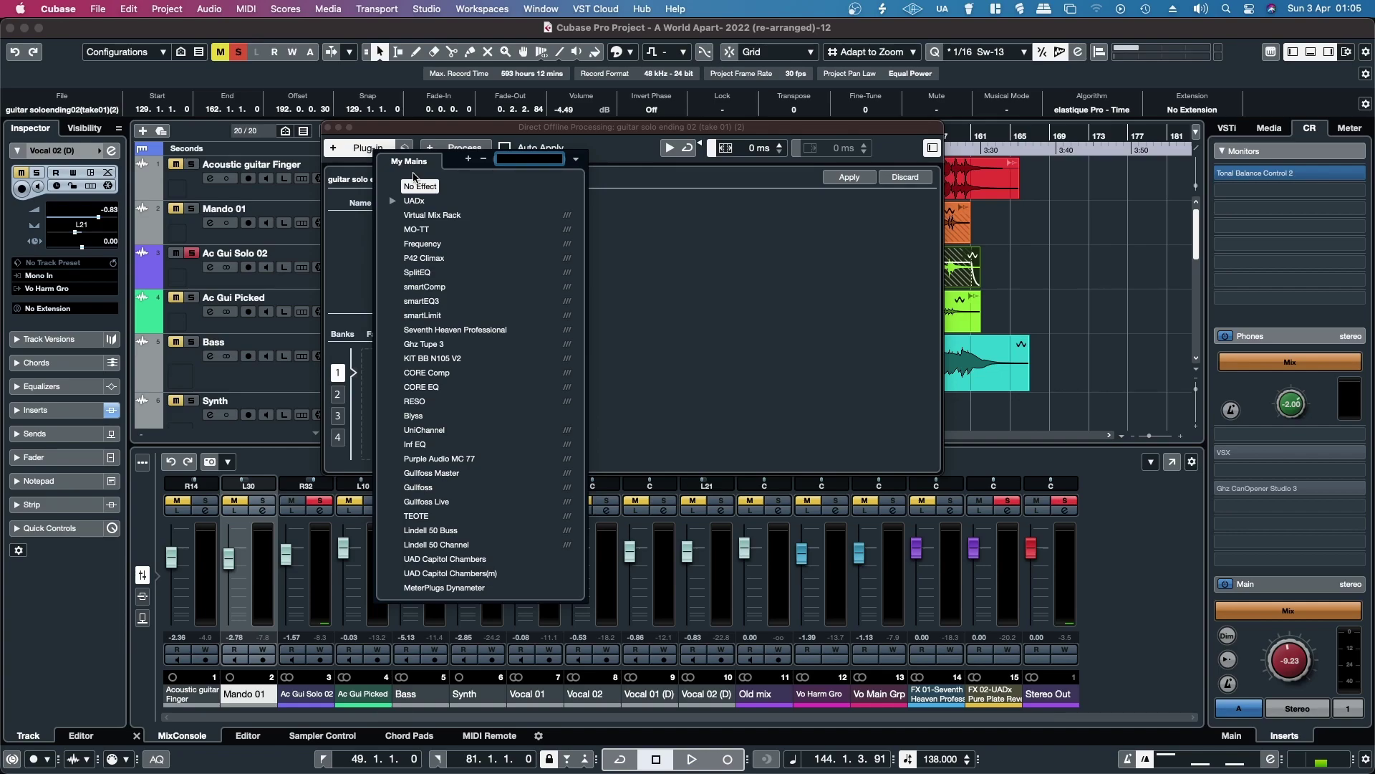
type("rx")
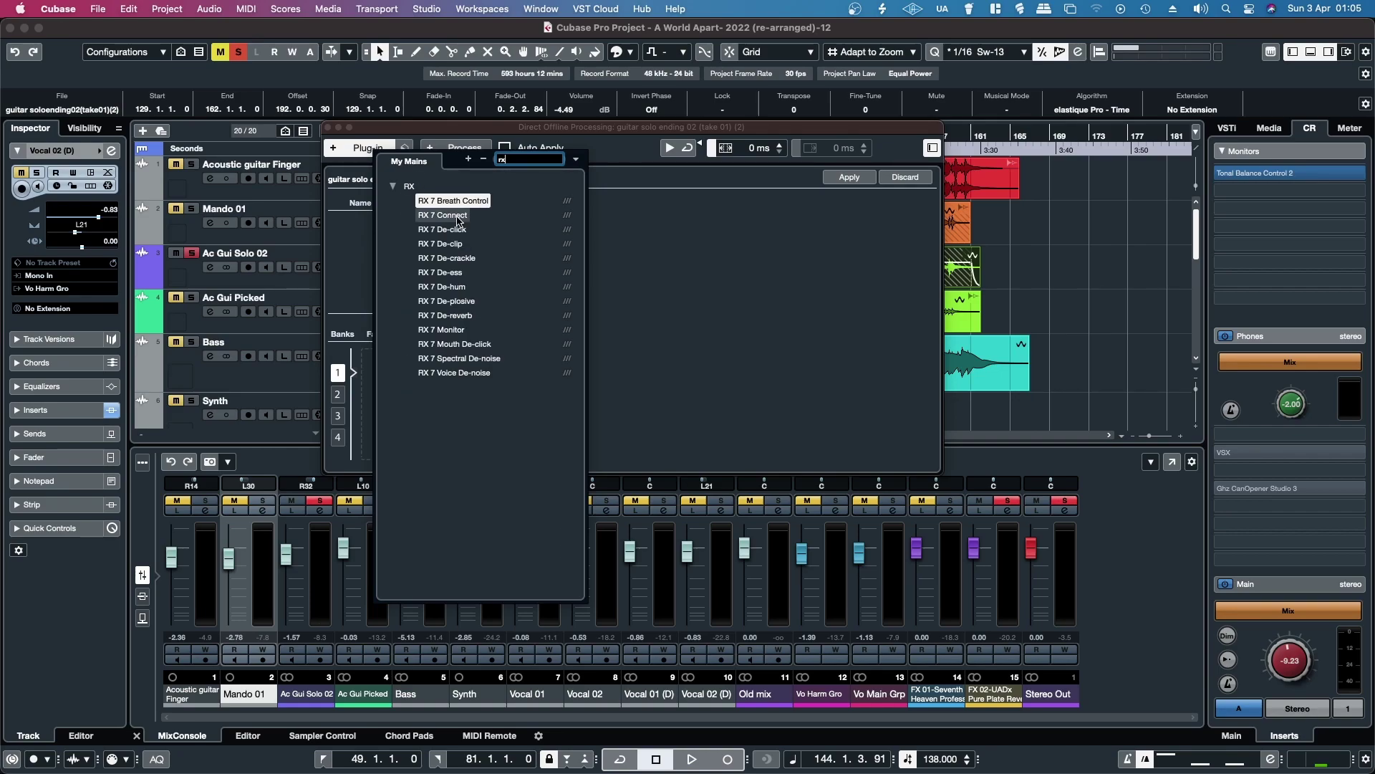
left_click(453, 216)
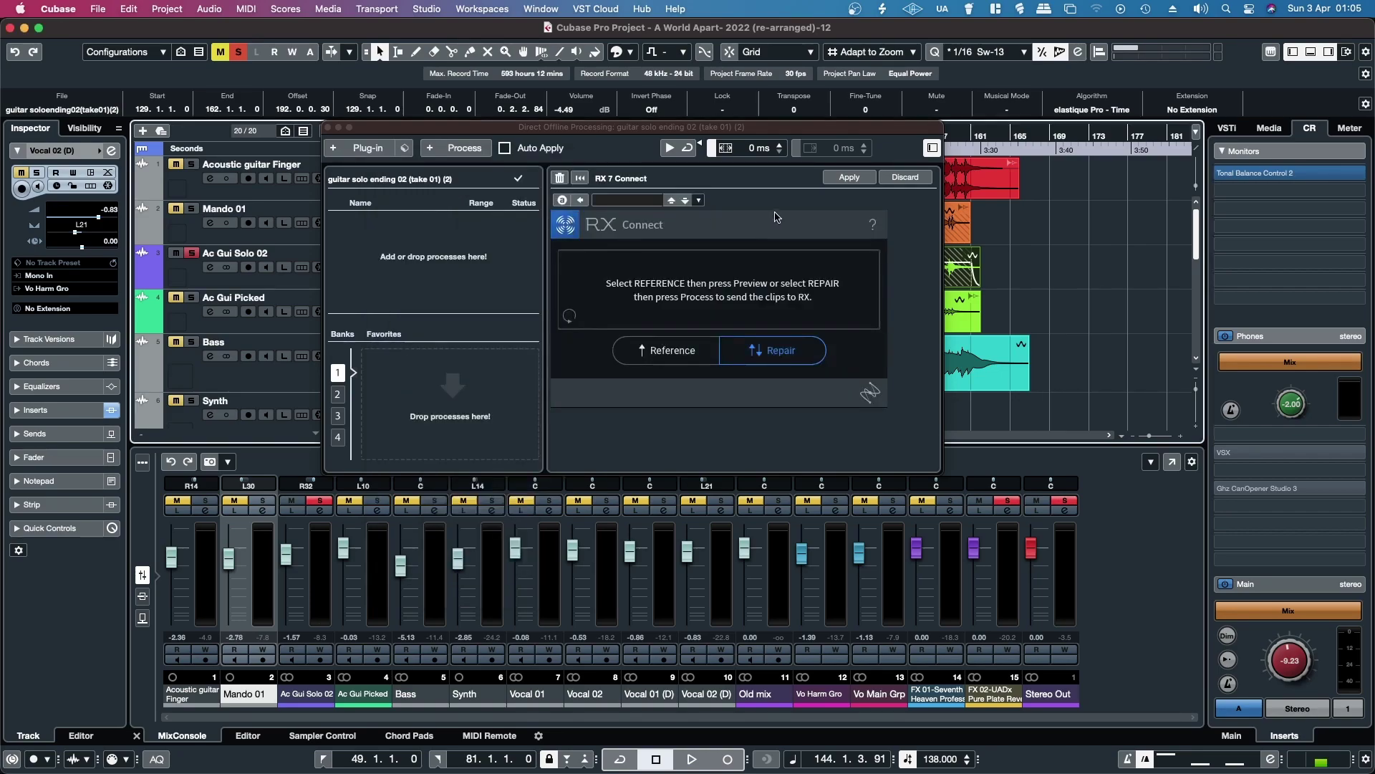
left_click(846, 180)
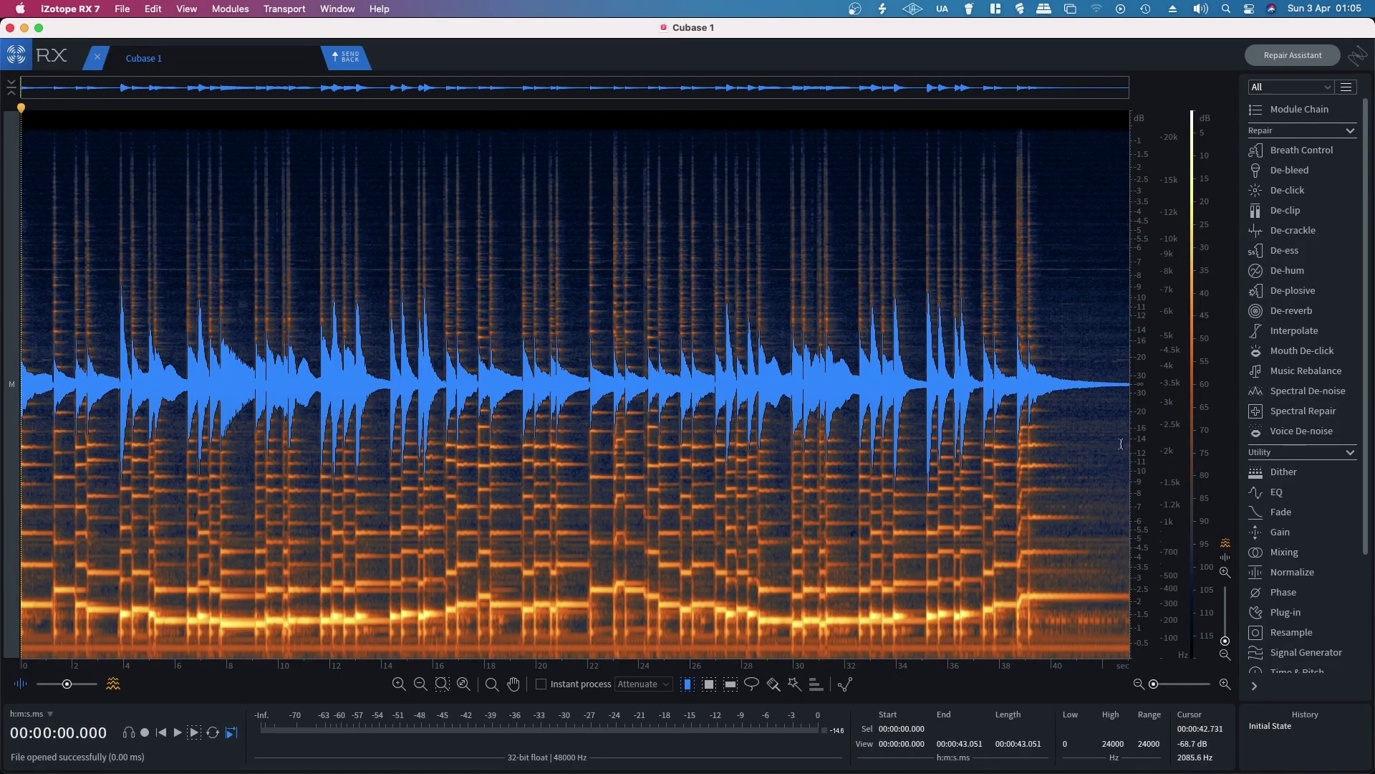
- Listen to the noise at the clip's end, then render Spectral De-noise over the whole clip with the current settings
left_click_drag(1109, 385, 1166, 388)
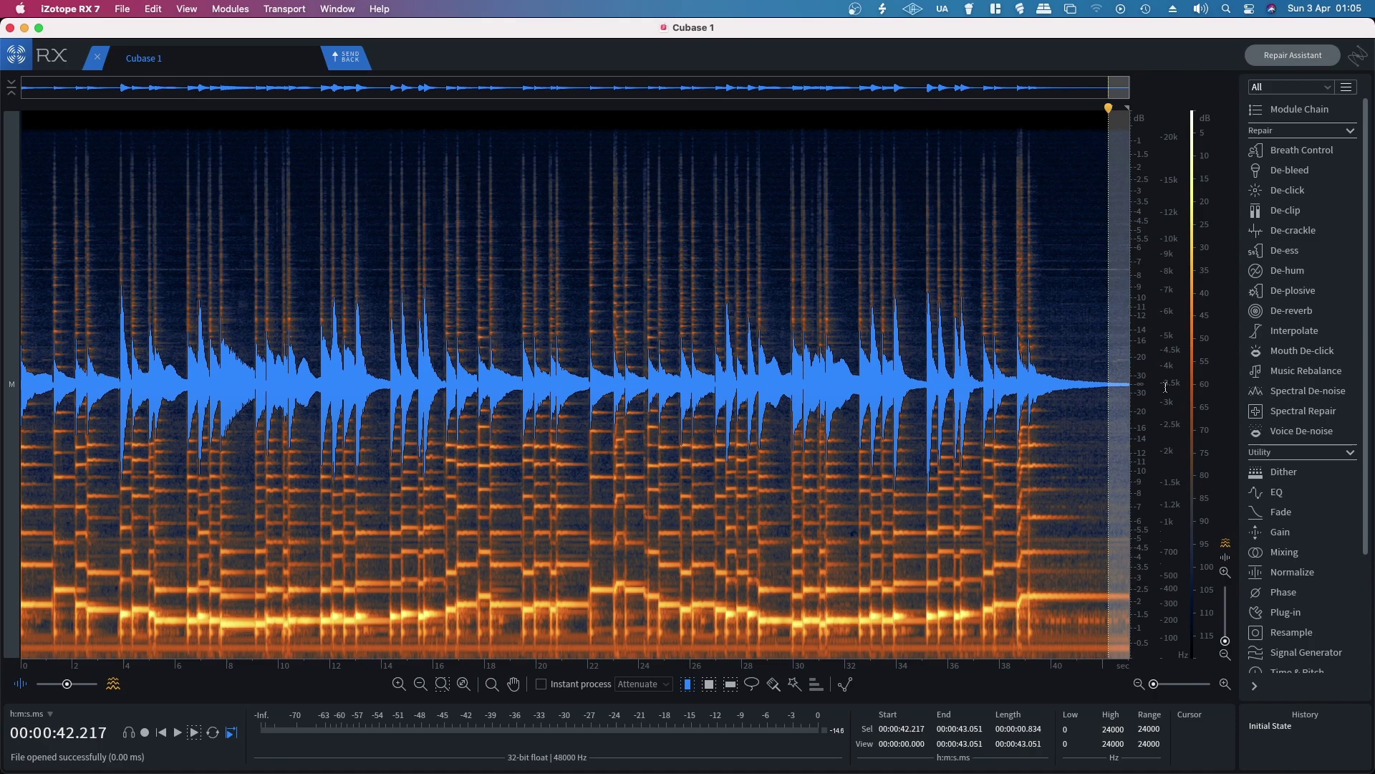
key("space")
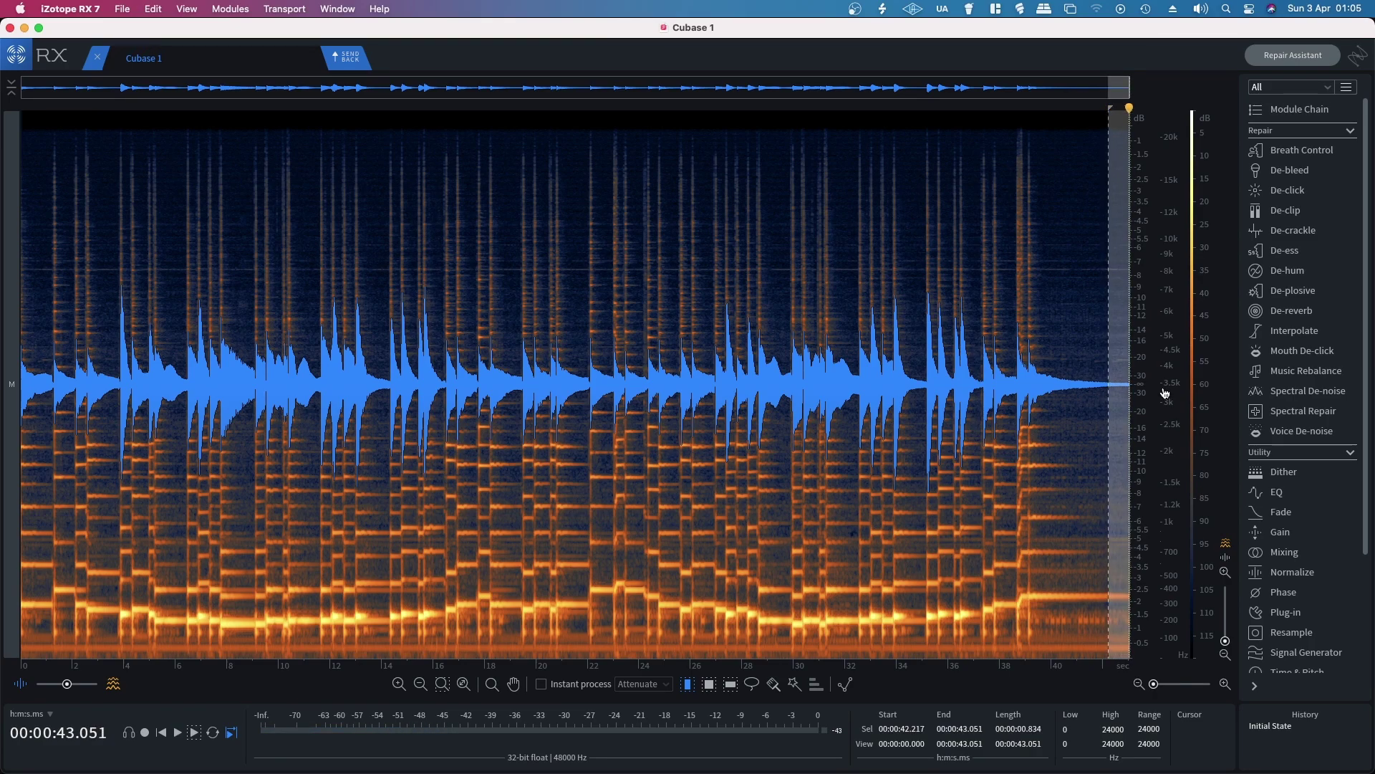
key("super+a")
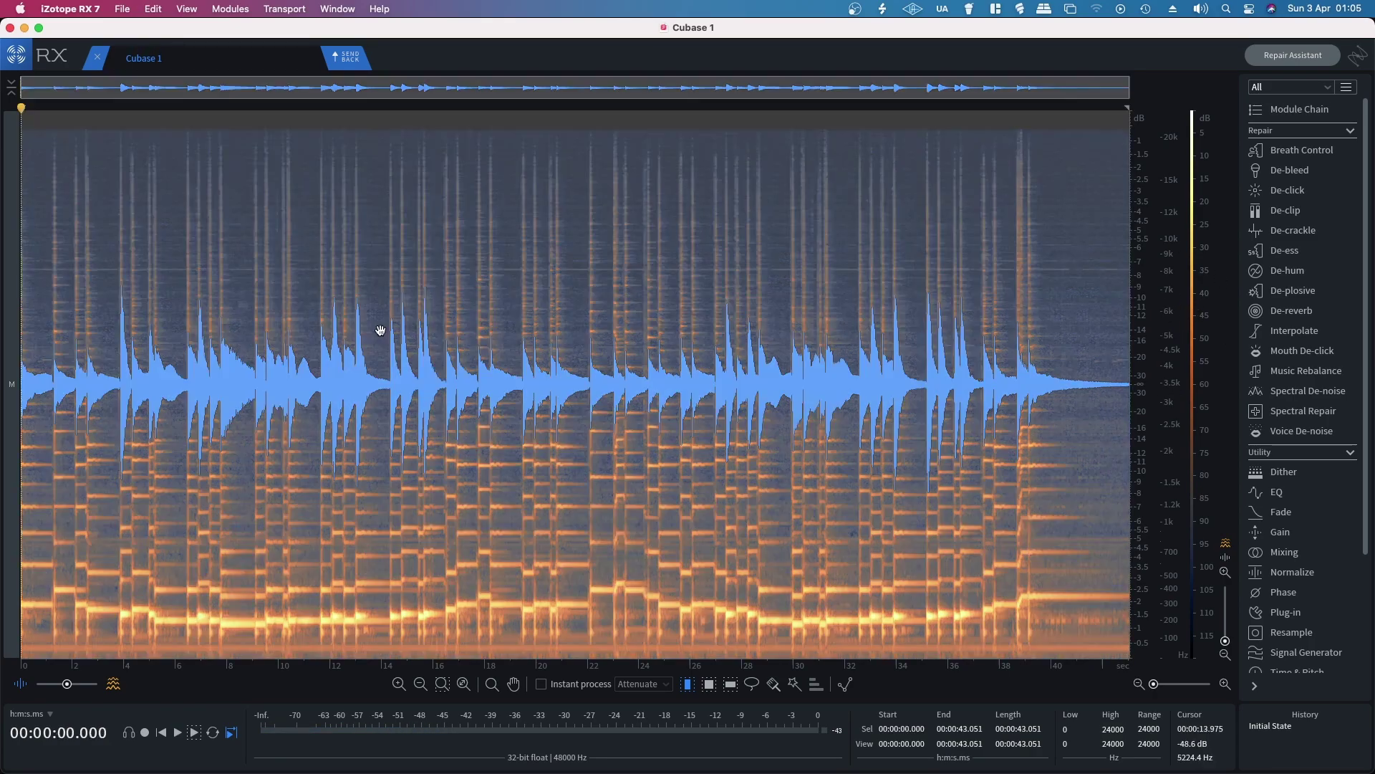
left_click(1294, 392)
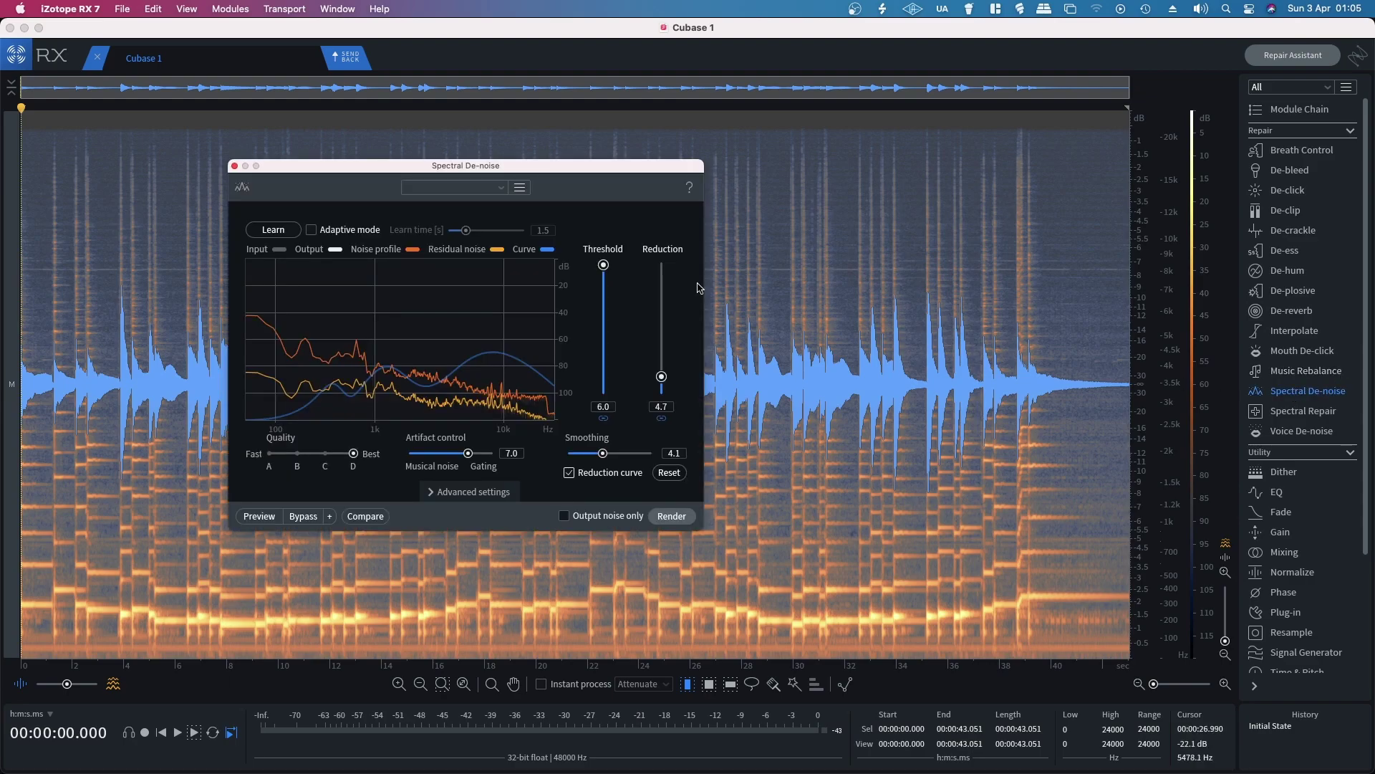
left_click_drag(494, 168, 619, 166)
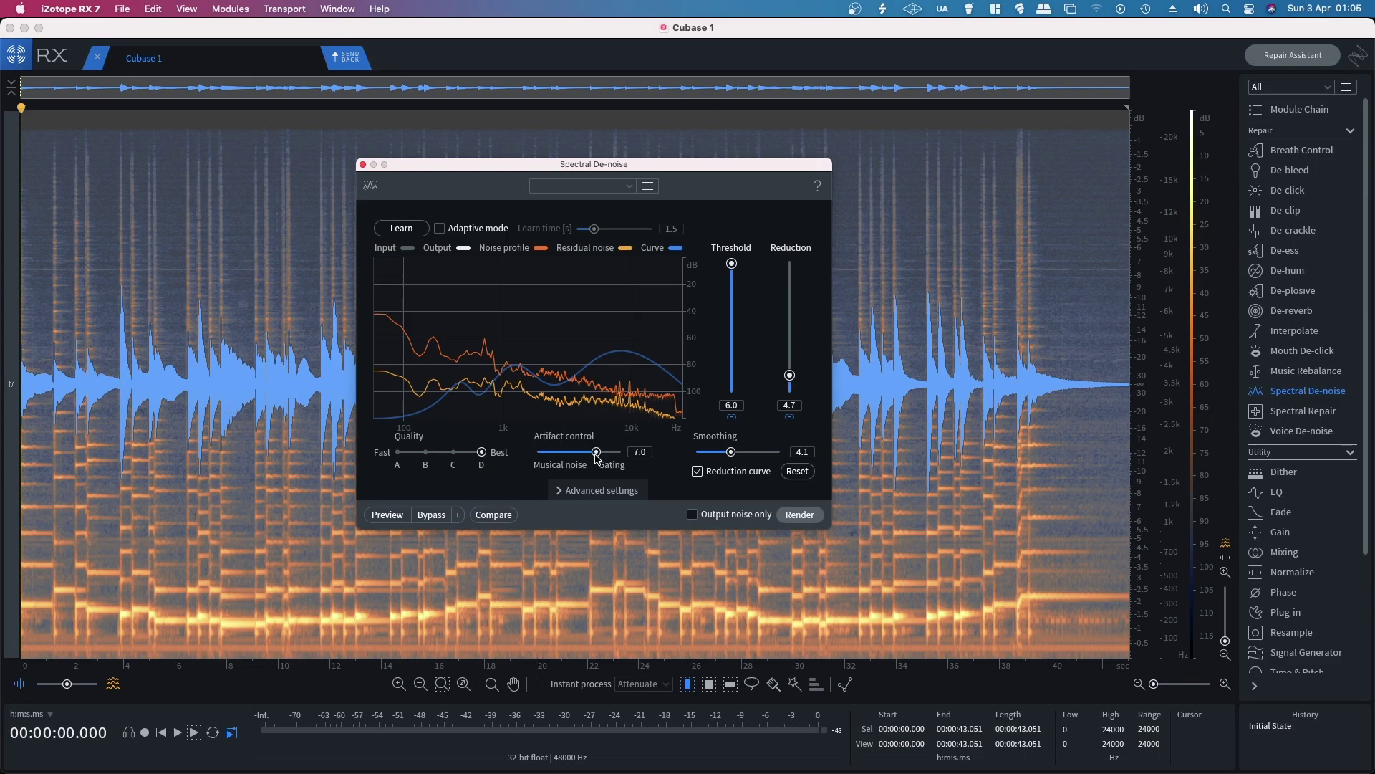
left_click(800, 514)
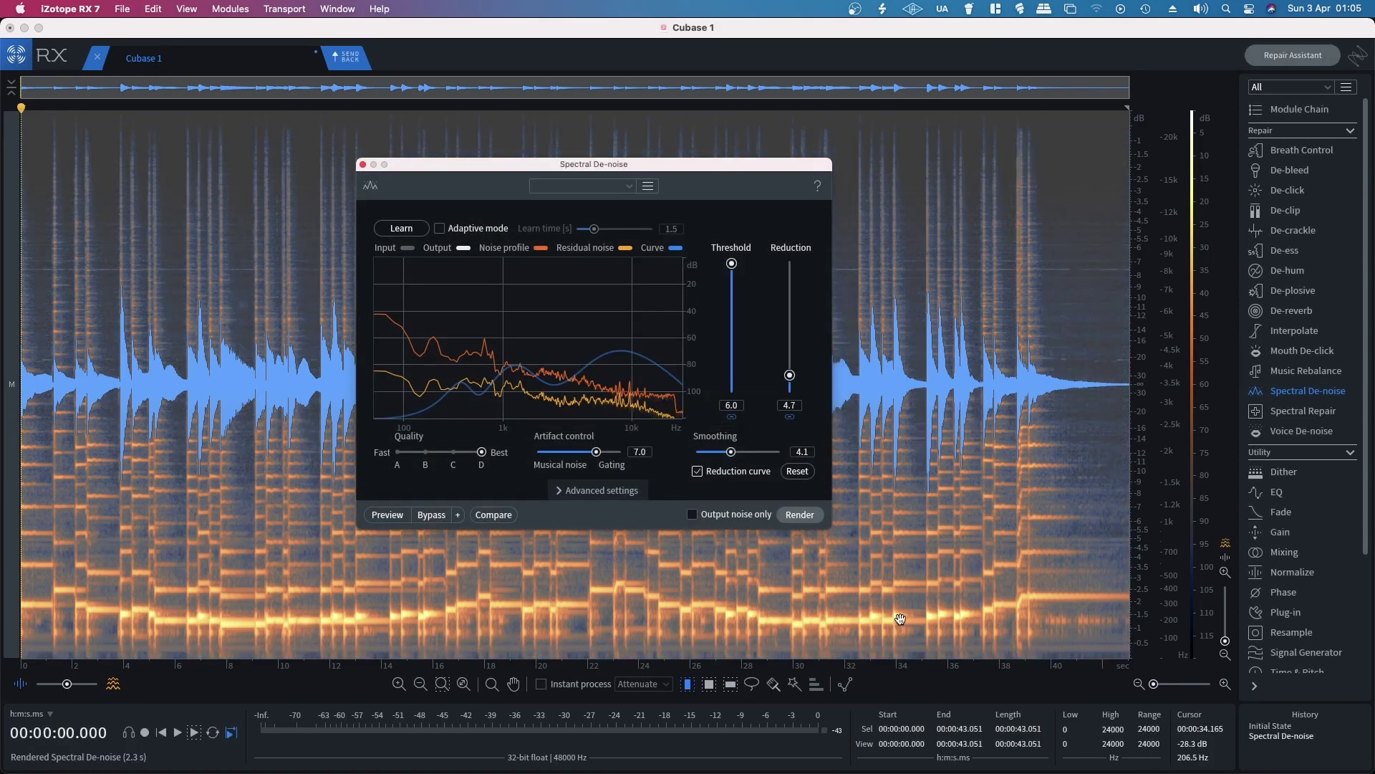
left_click(364, 164)
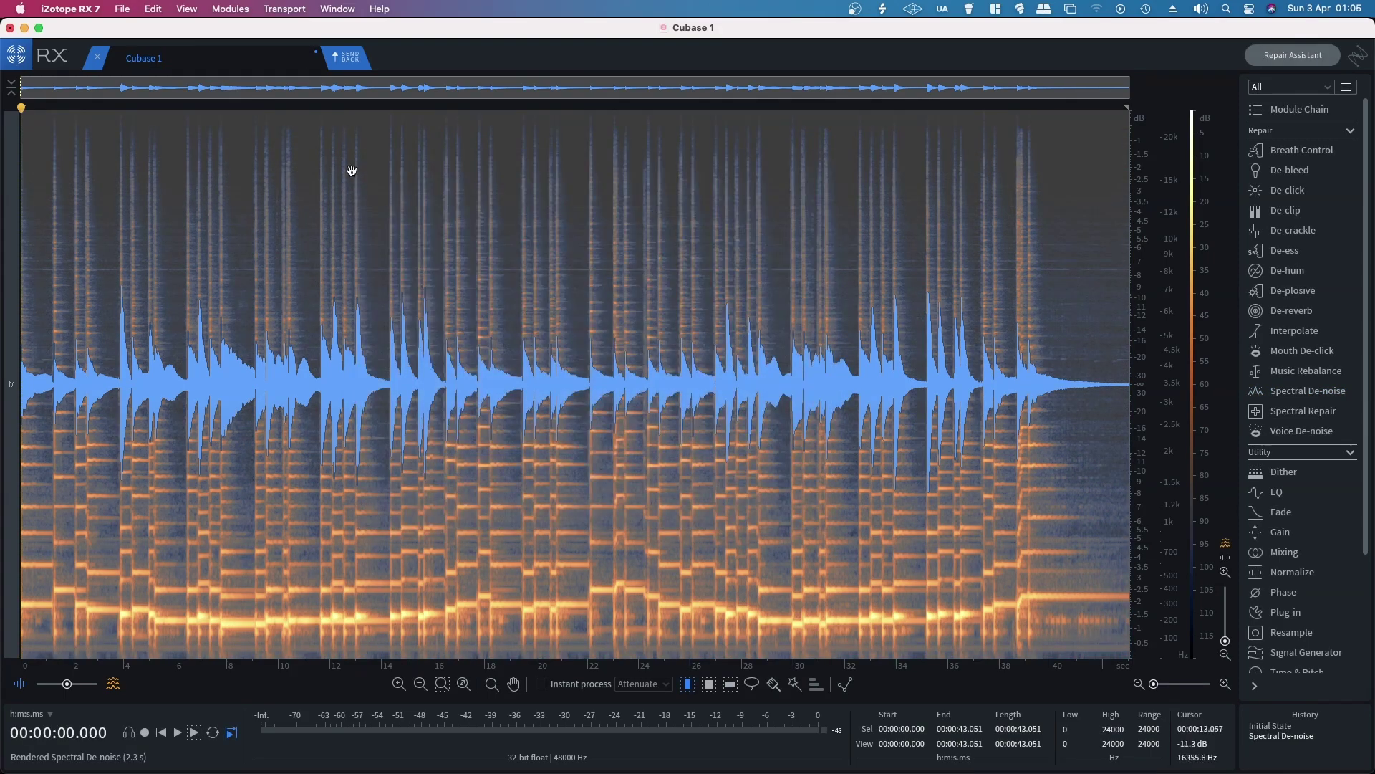
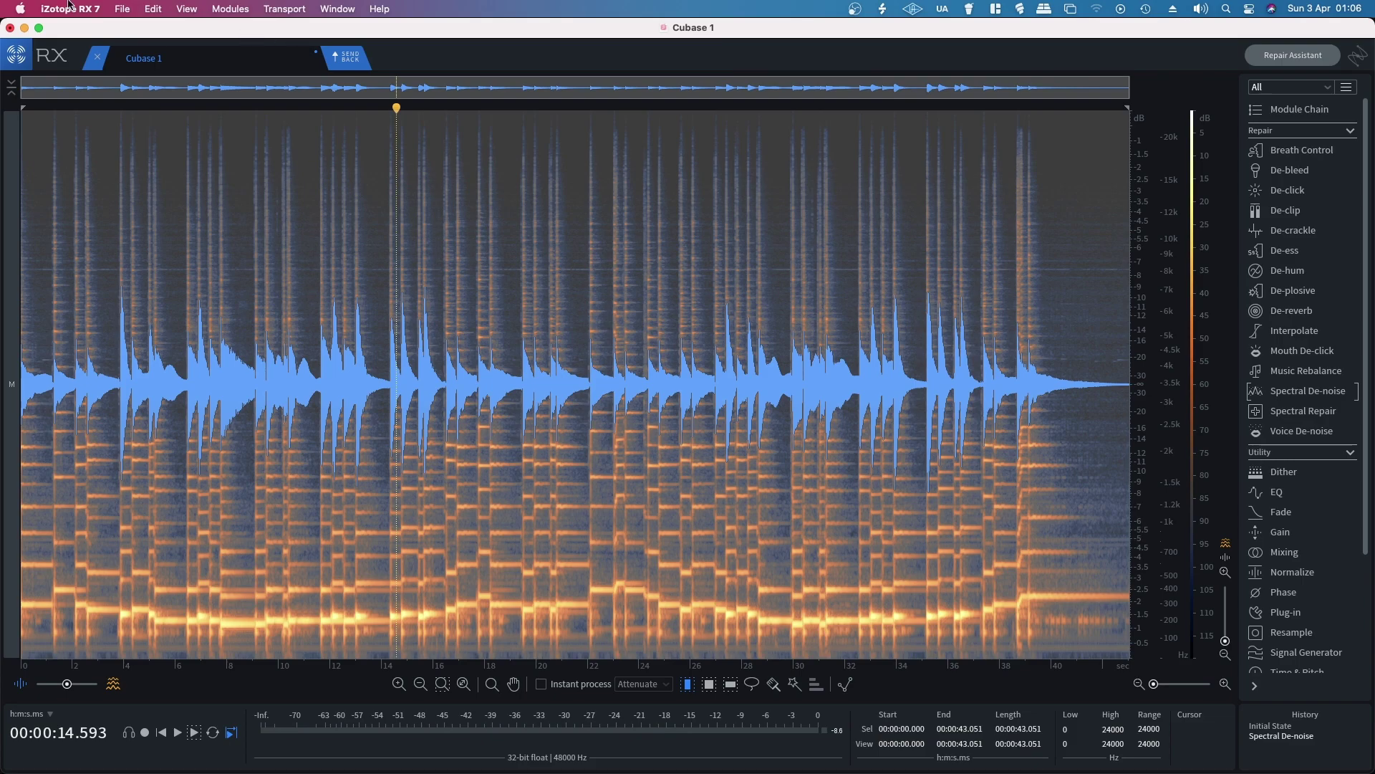
- Undo the Spectral De-noise render and listen to the original guitar clip for comparison
left_click(149, 10)
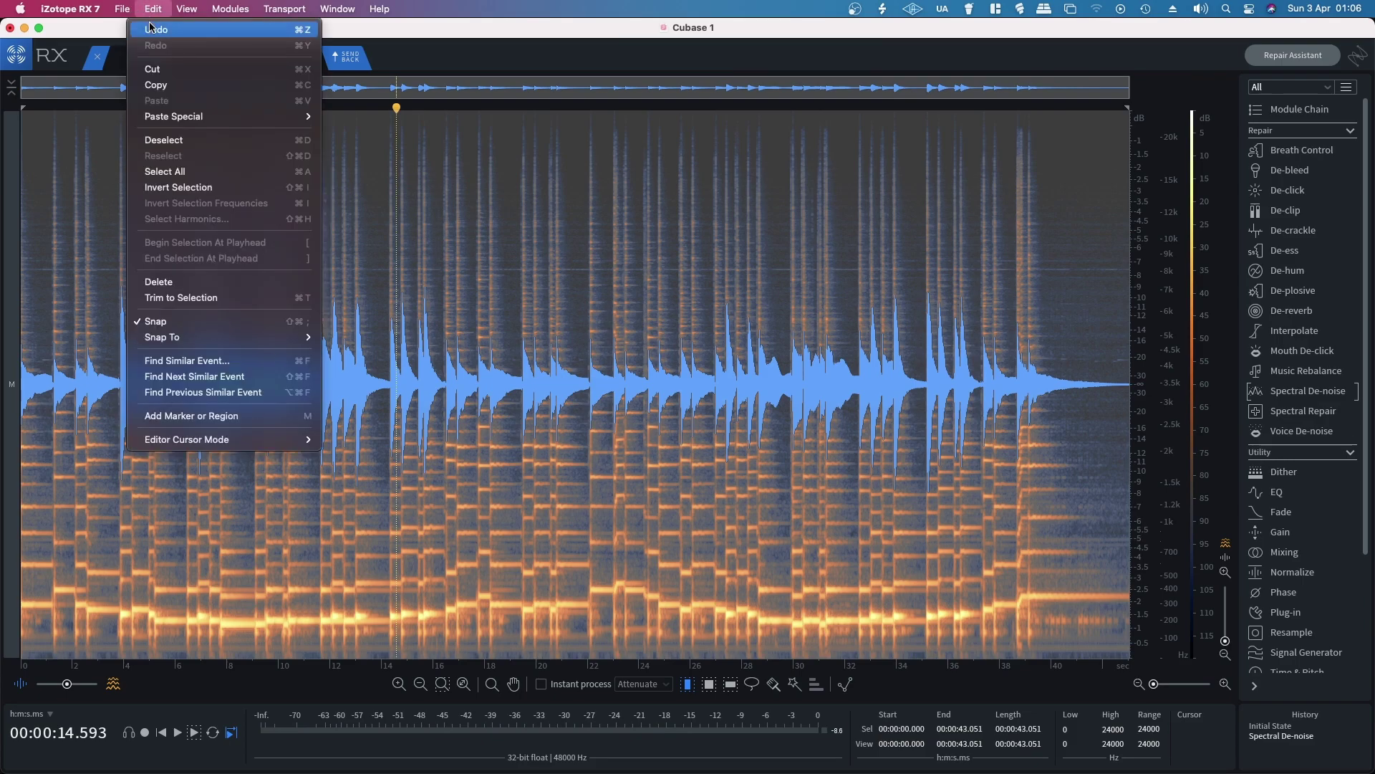
left_click(153, 31)
key("space")
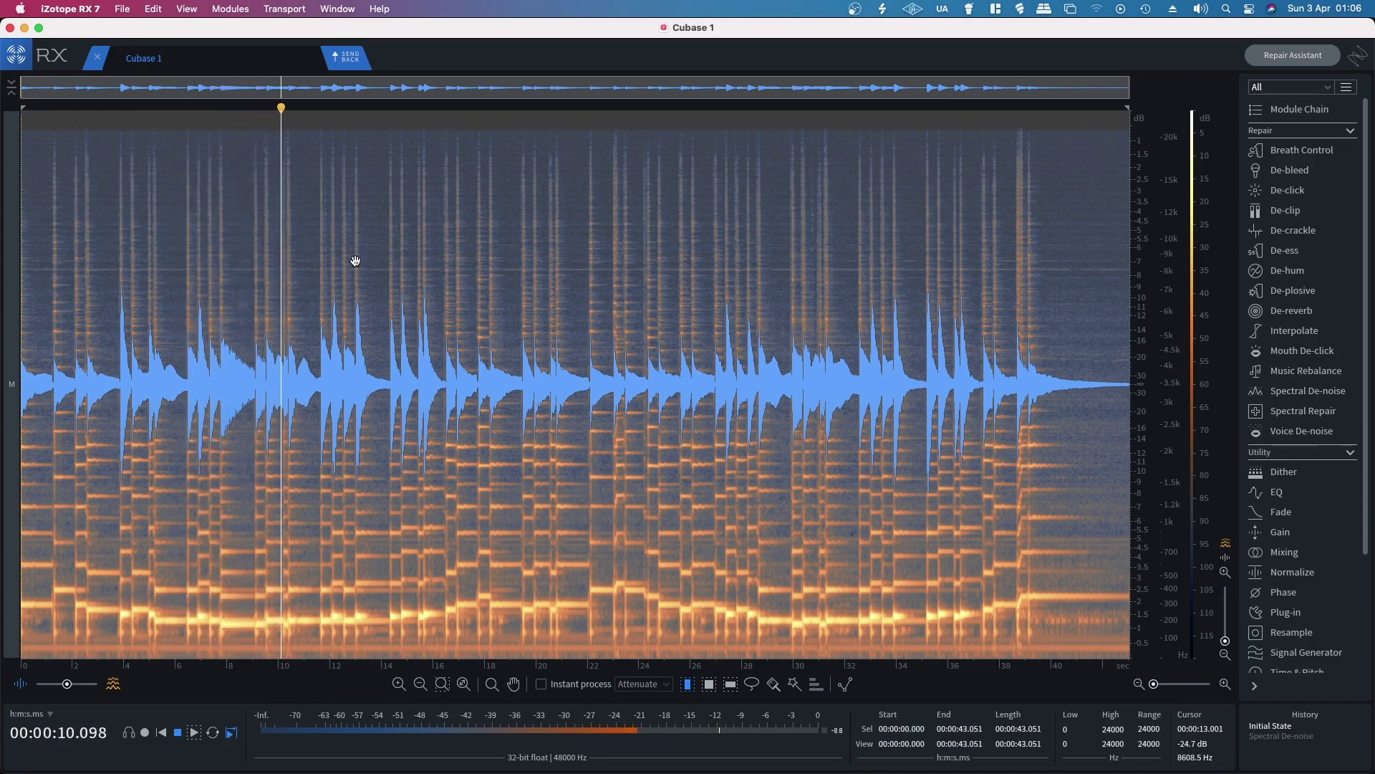
key("space")
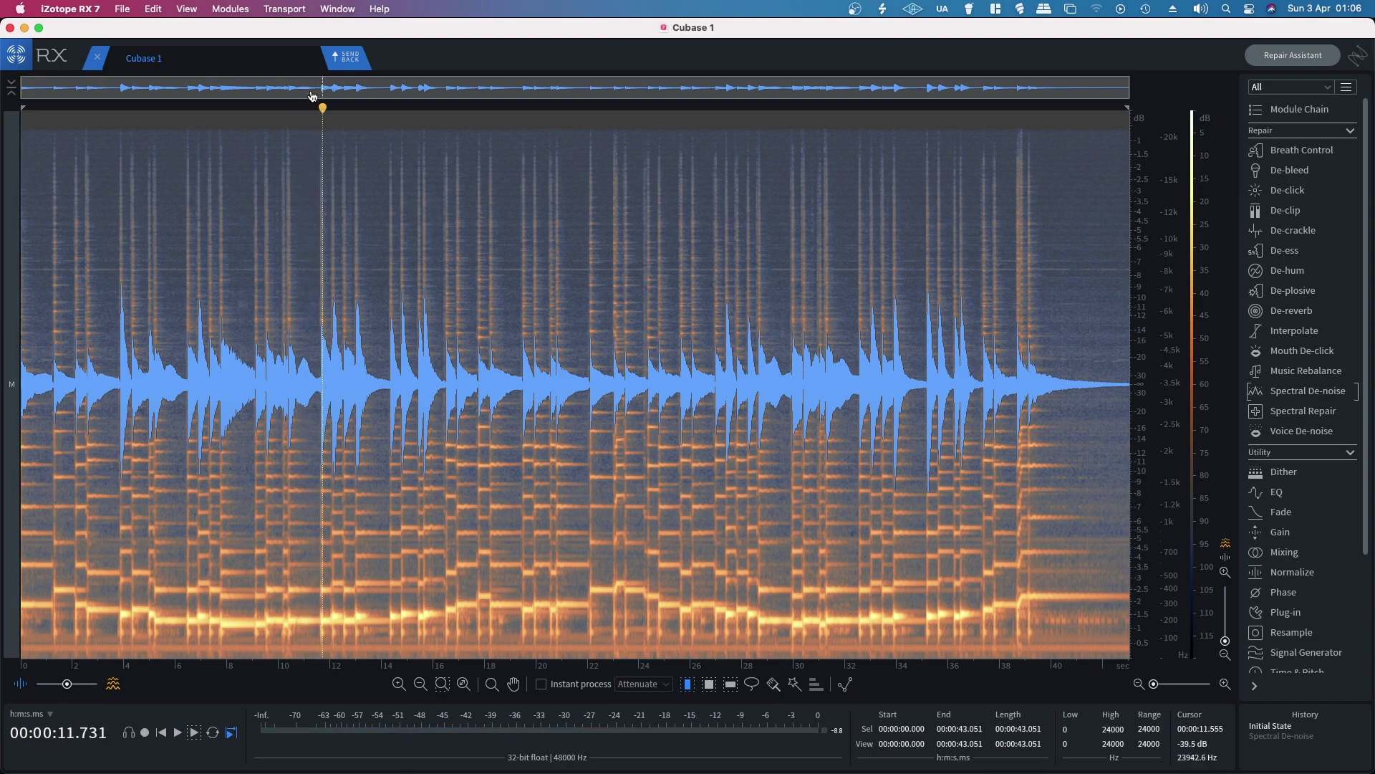
- Redo the Spectral De-noise render and play the cleaned guitar clip from its start and from about 10.7 seconds
left_click(151, 8)
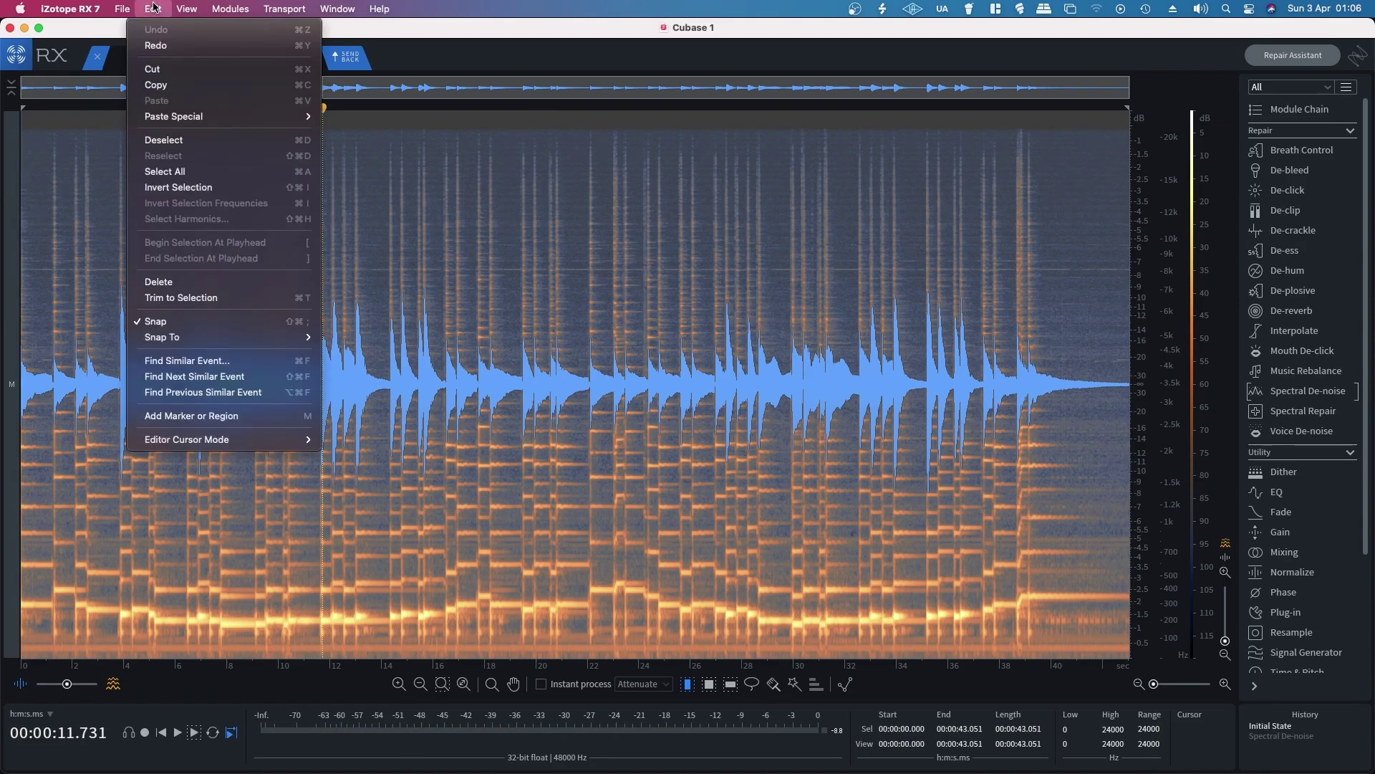
left_click(157, 50)
key("space")
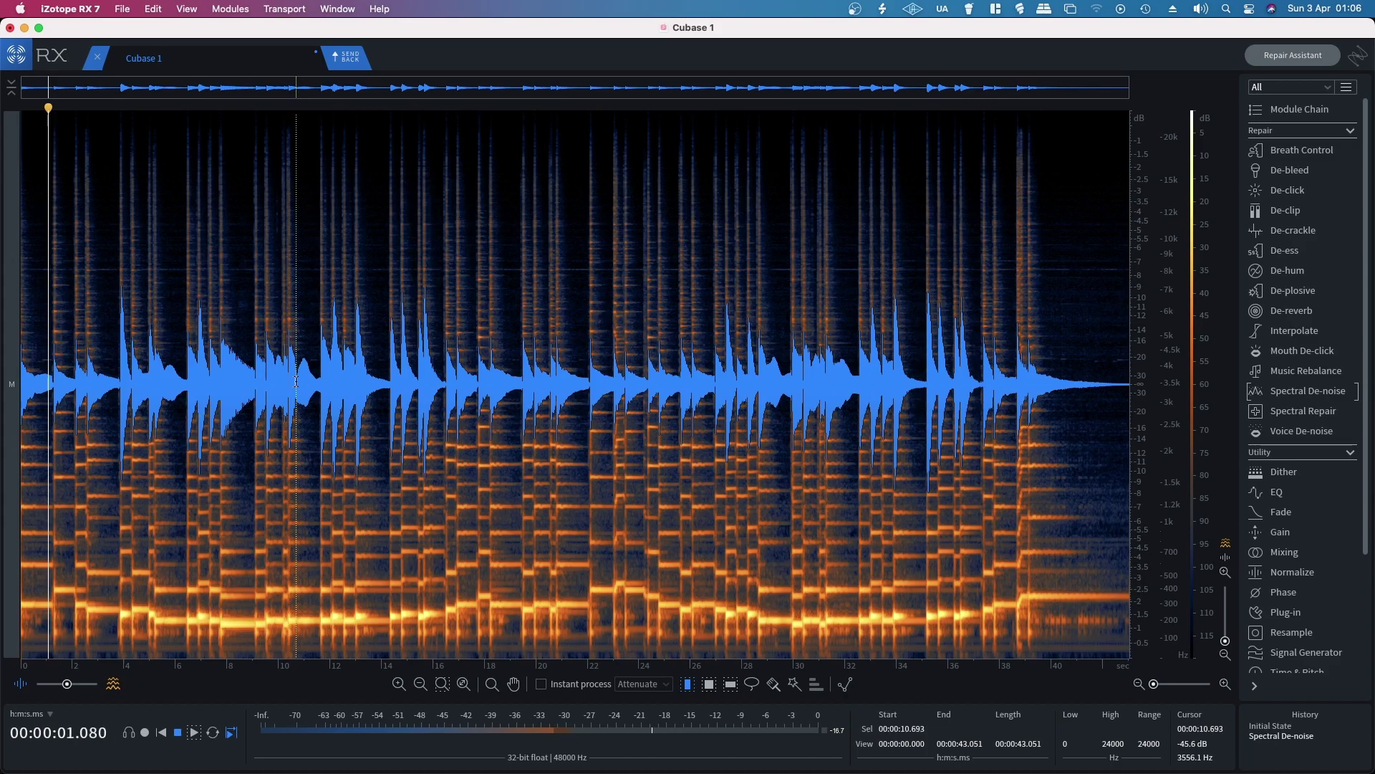
left_click(297, 382)
key("space")
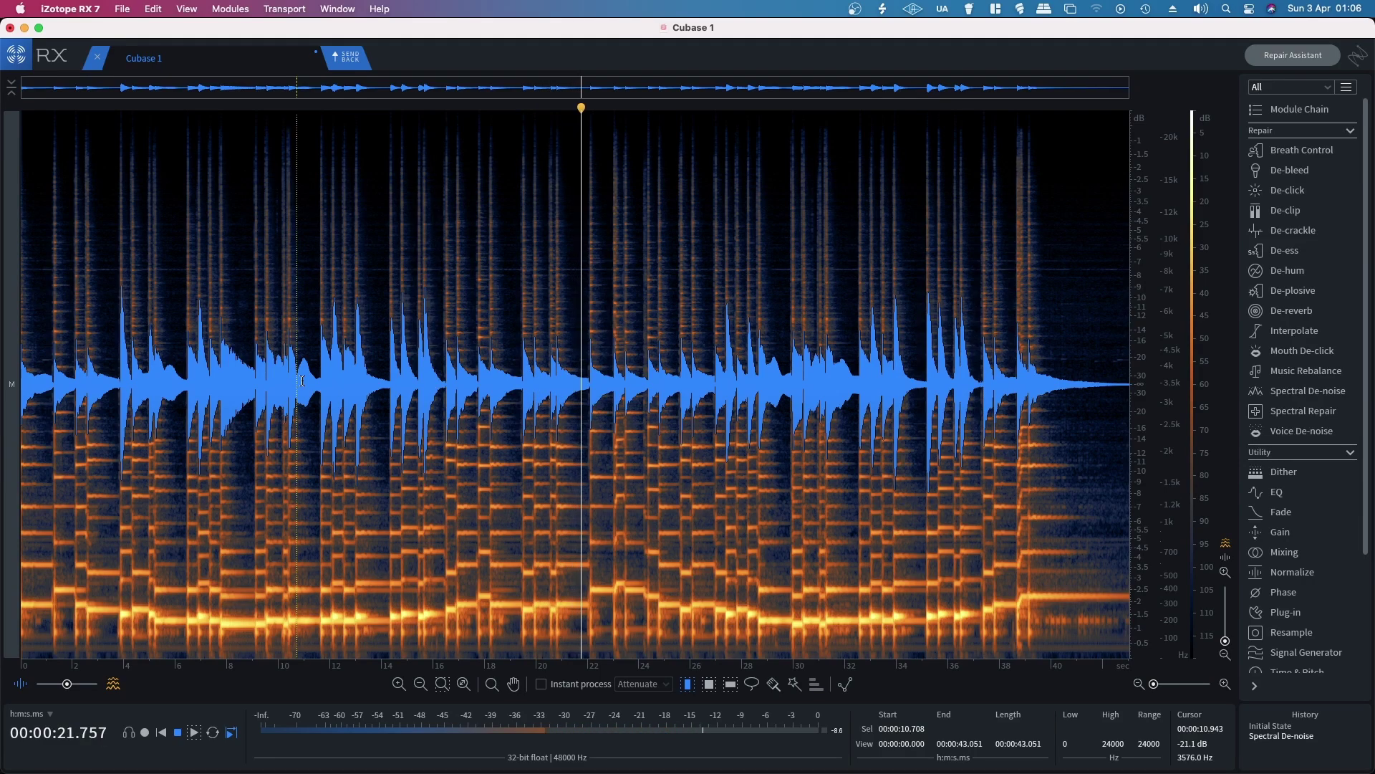
key("space")
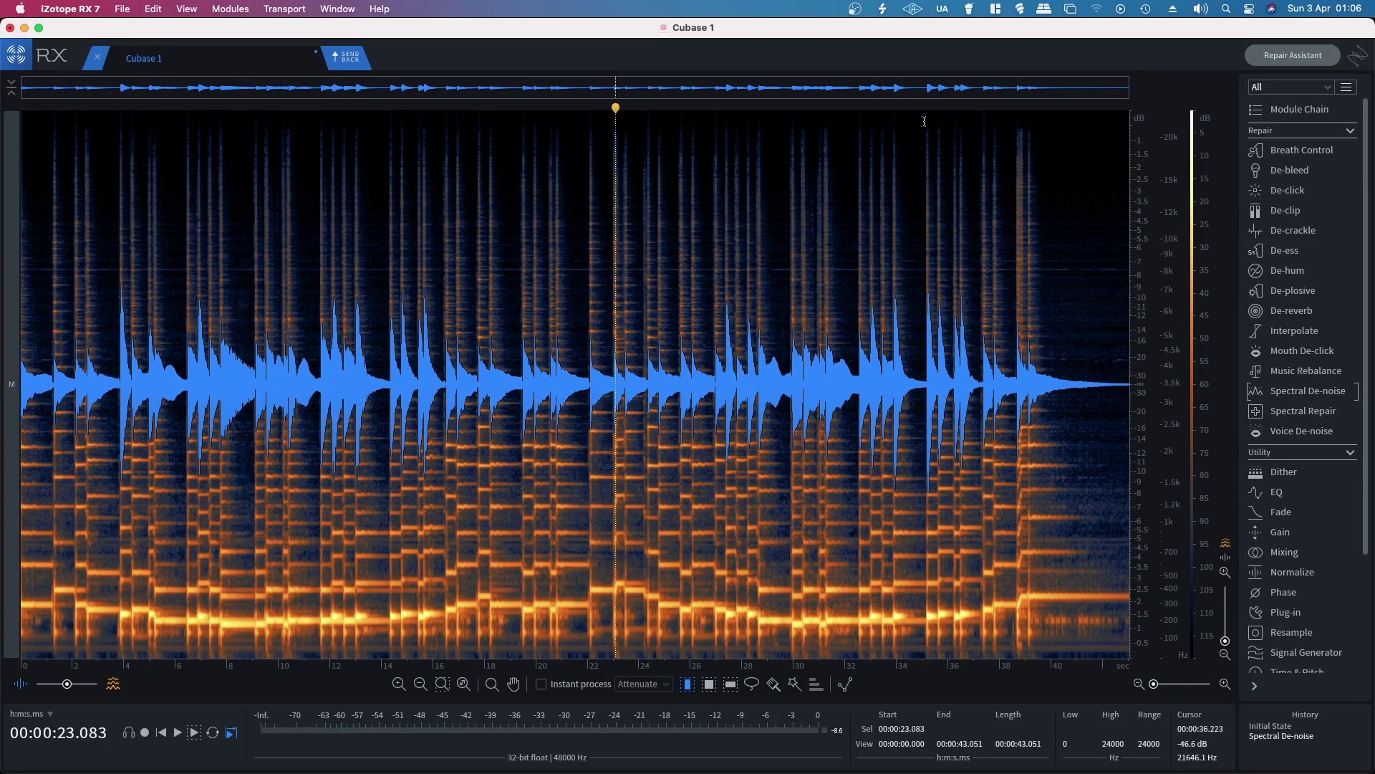
- Send the cleaned guitar clip back to Cubase and close the Direct Offline Processing window
left_click(359, 59)
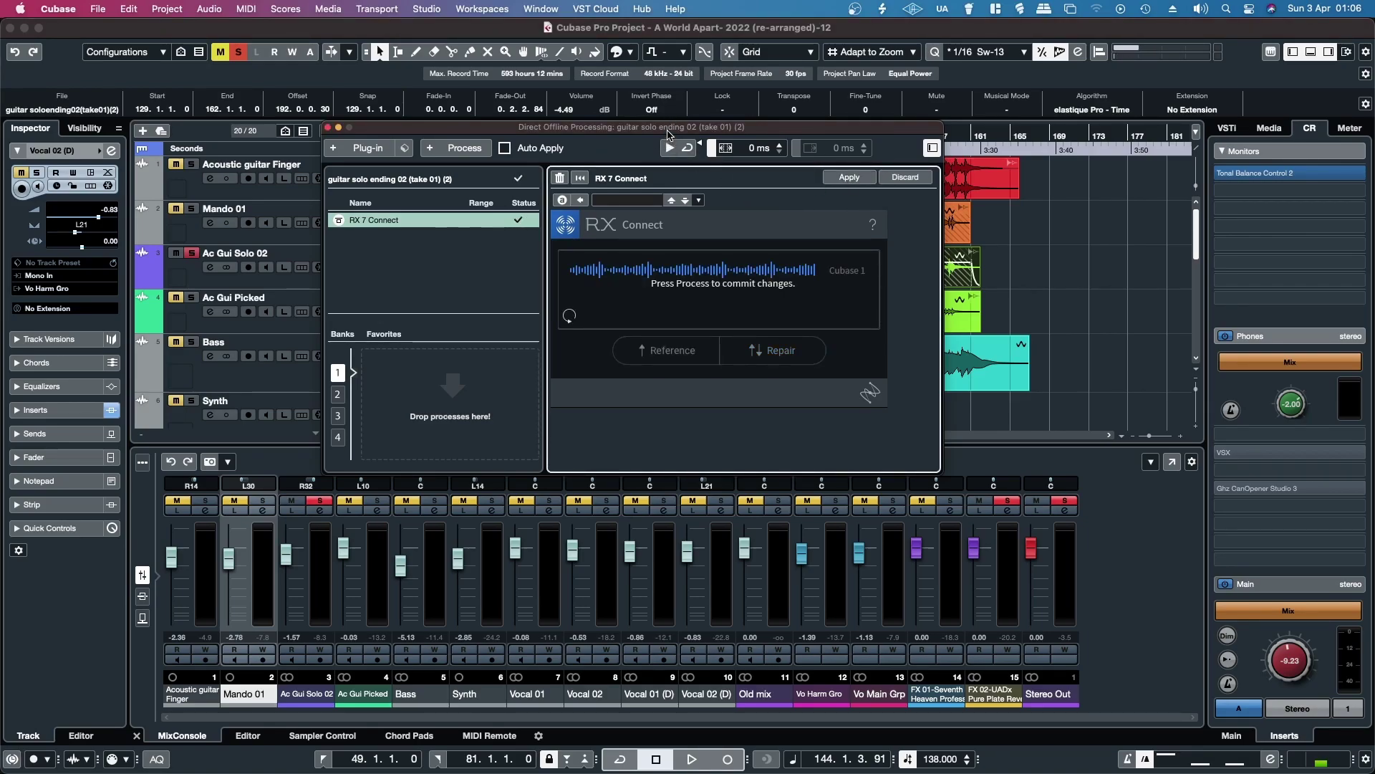
left_click(328, 127)
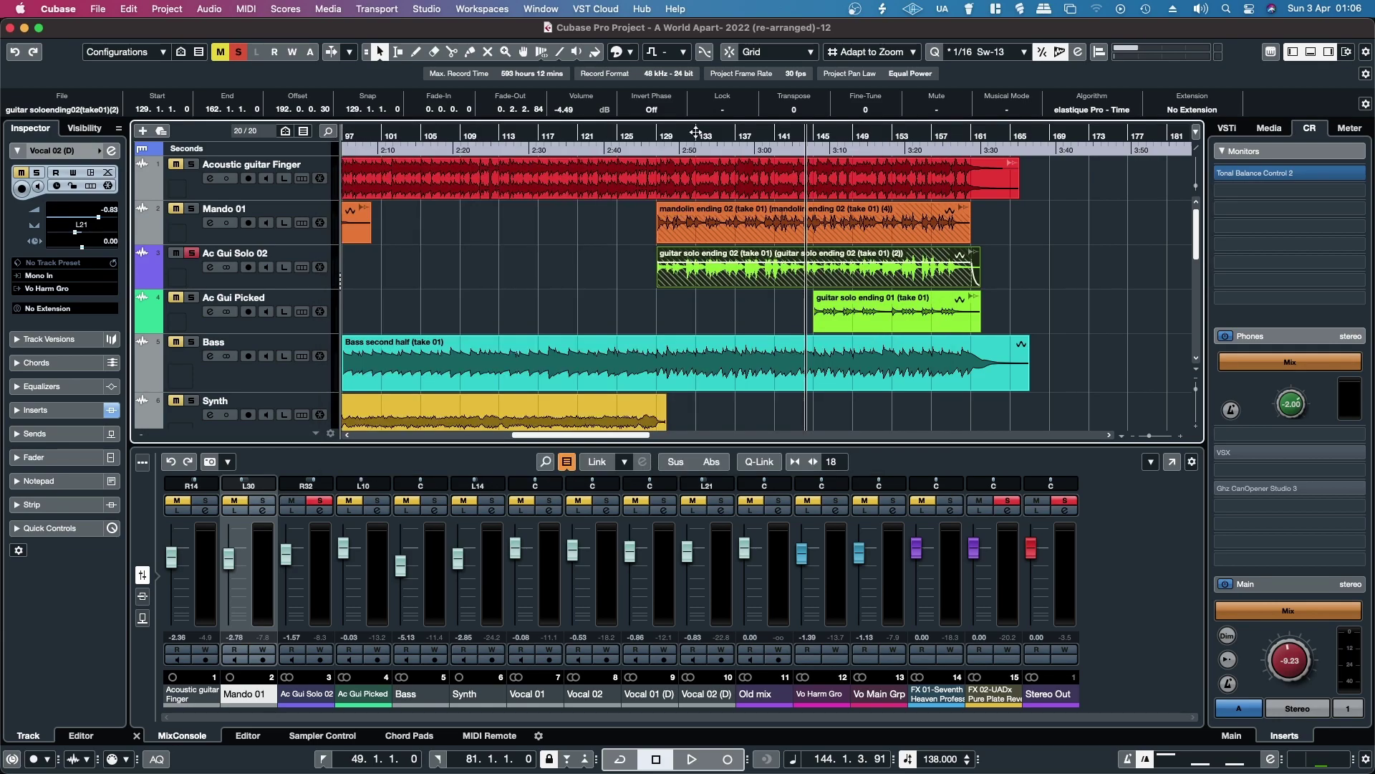
- Play the project from bar 129, unsolo Ac Gui Solo 02, and raise that track's level to -1.03
left_click(656, 134)
key("space")
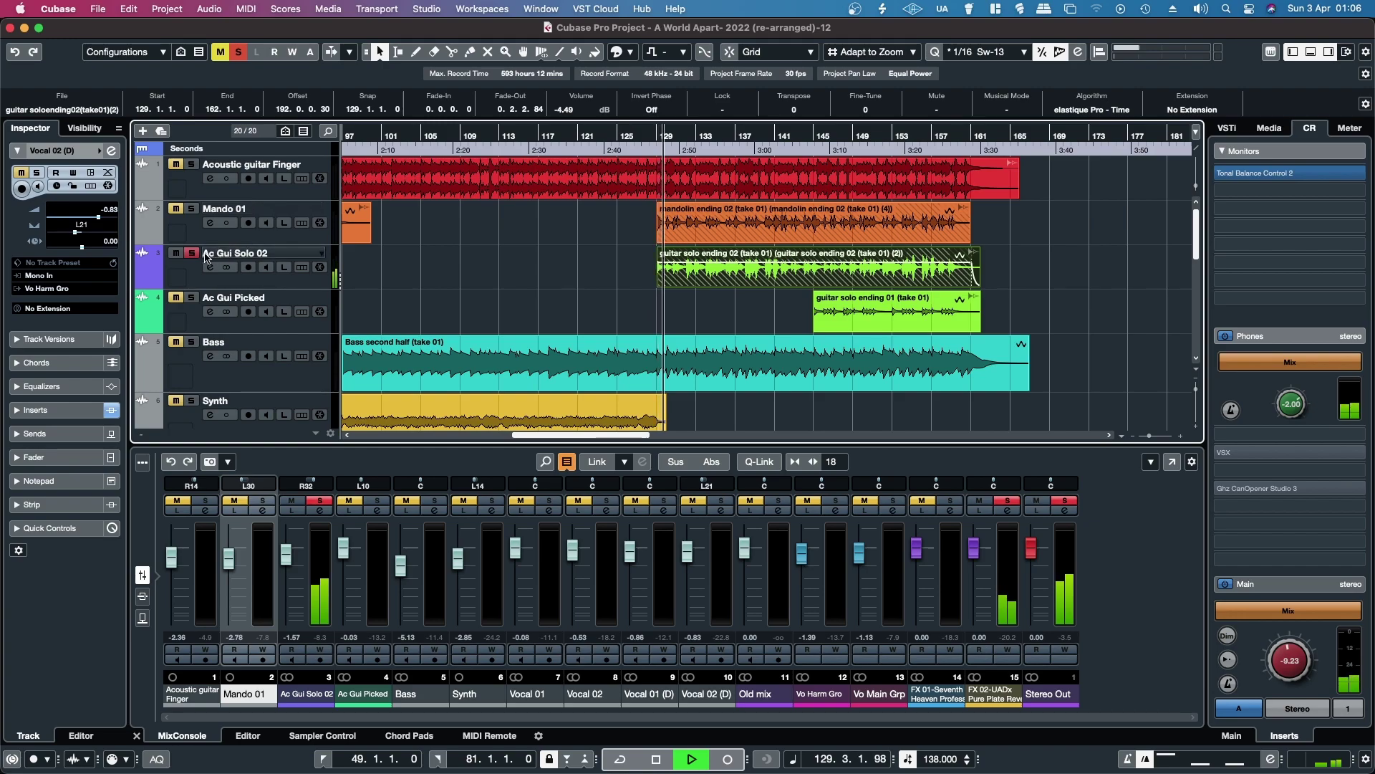
key("s")
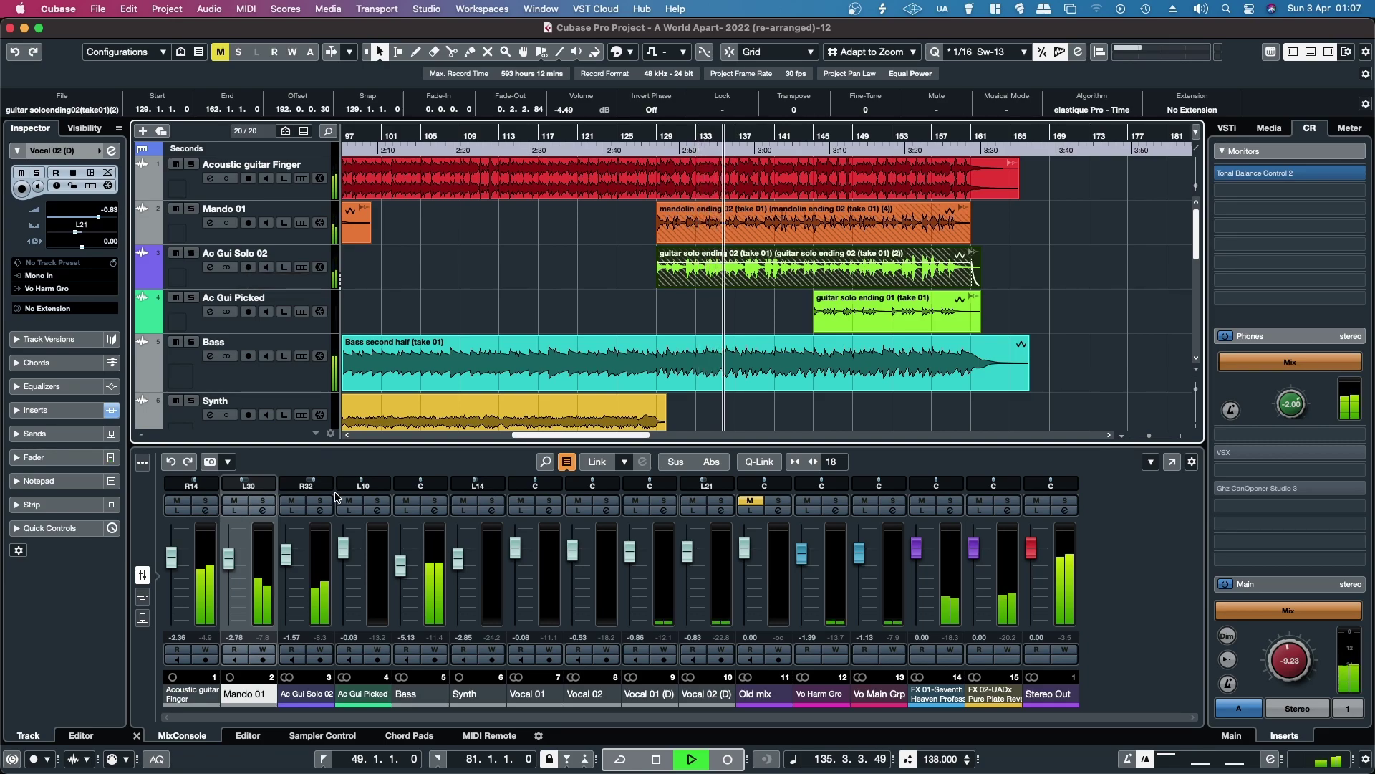
left_click_drag(289, 564, 290, 563)
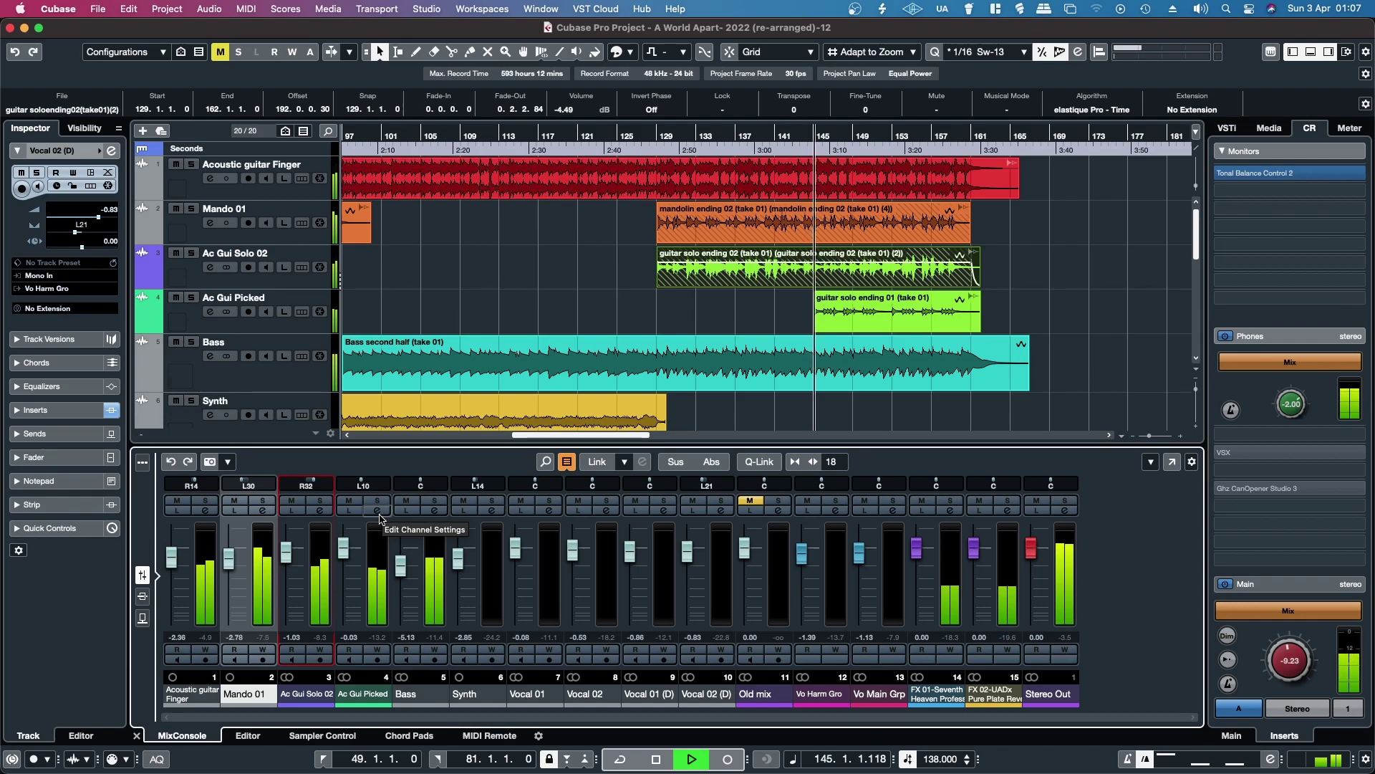
- Solo the Ac Gui Picked track and send its guitar solo ending 01 event to RX through the existing RX 7 Connect process
left_click(191, 297)
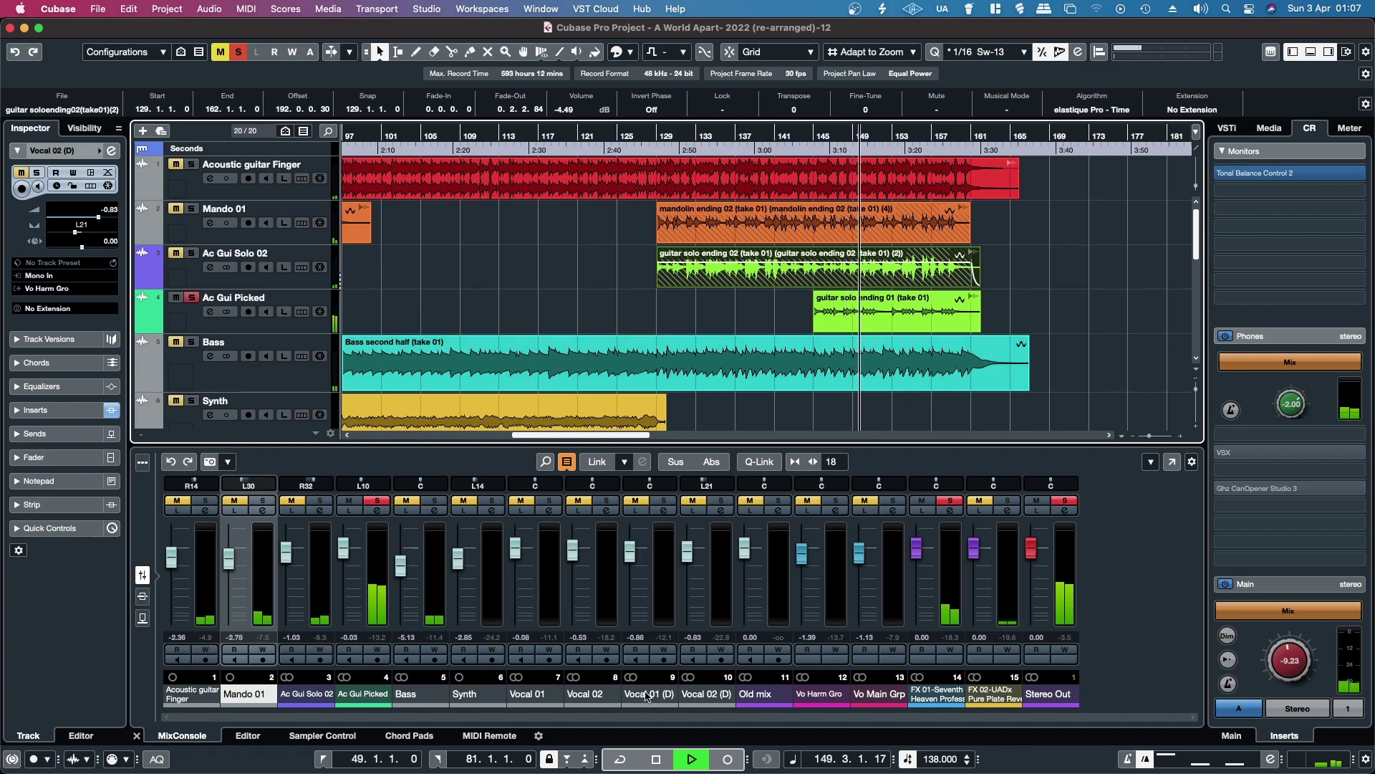
left_click(899, 319)
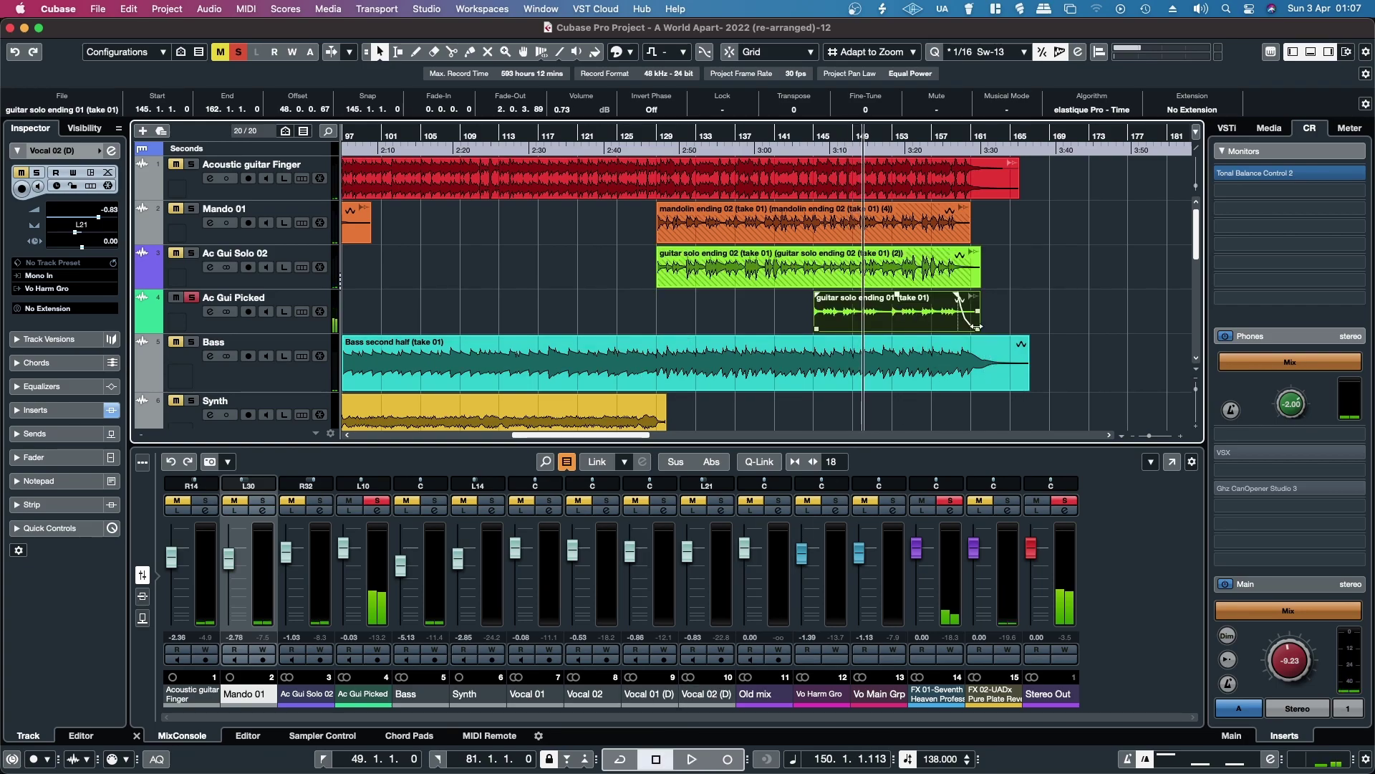
left_click(202, 11)
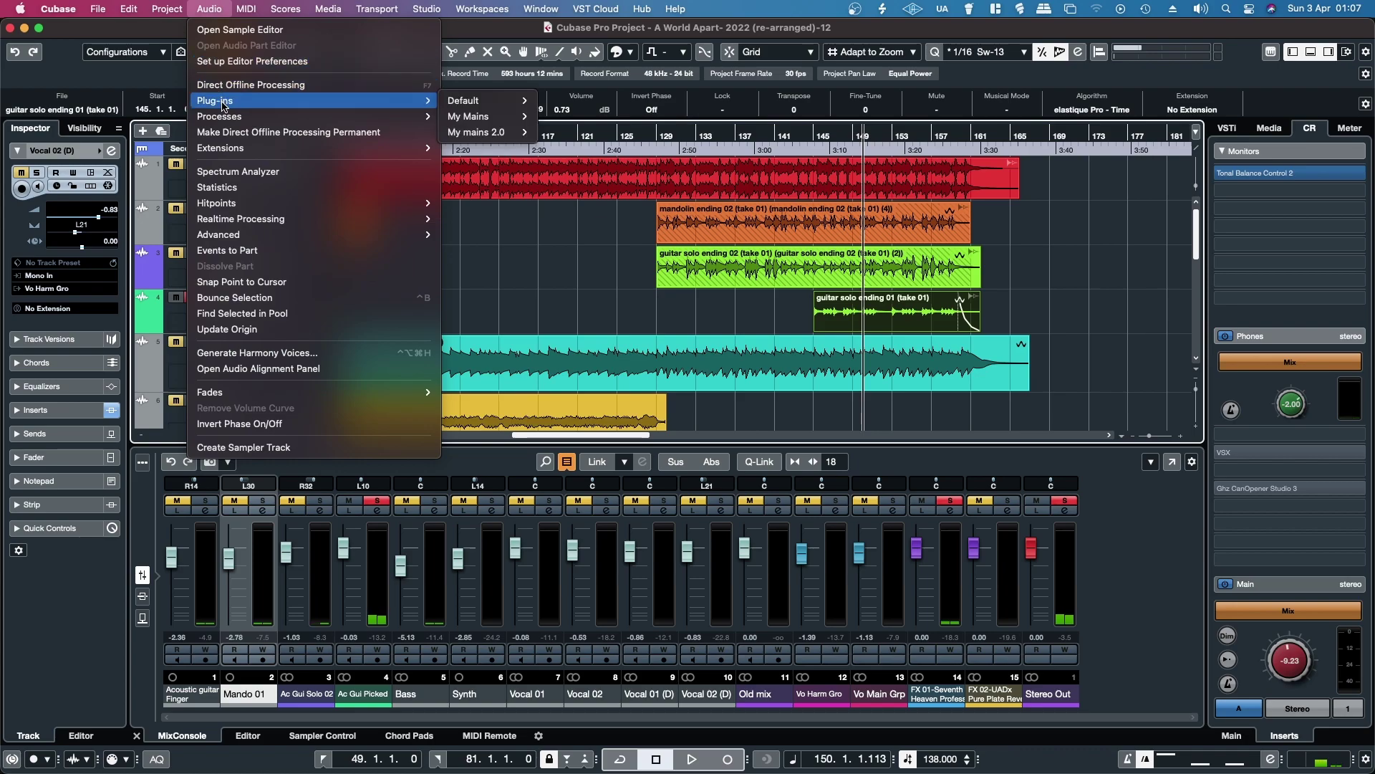
left_click(251, 84)
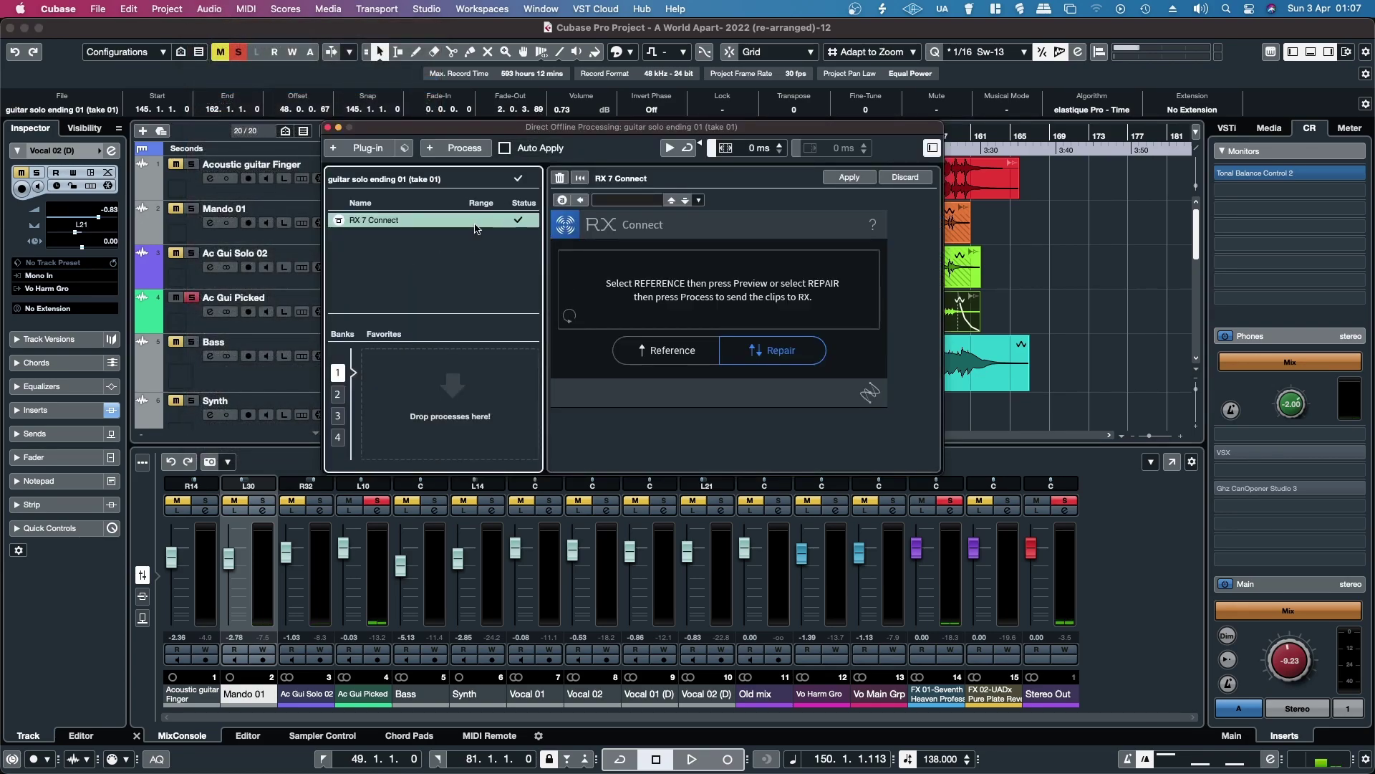
left_click(846, 179)
- Audition the end of the picked guitar clip and select its noise-only tail from about 21.2 to 22.2 seconds
left_click(884, 319)
key("space")
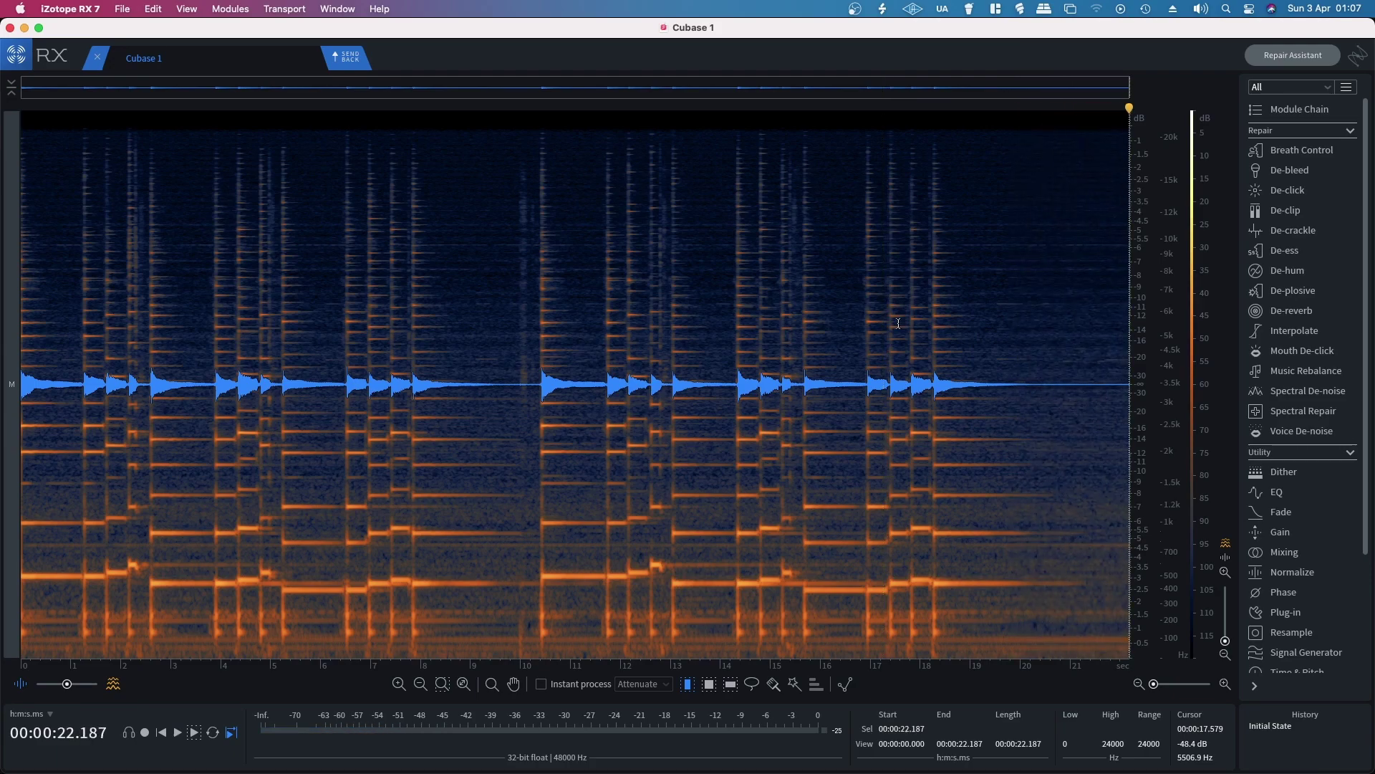
left_click_drag(1049, 395, 1192, 392)
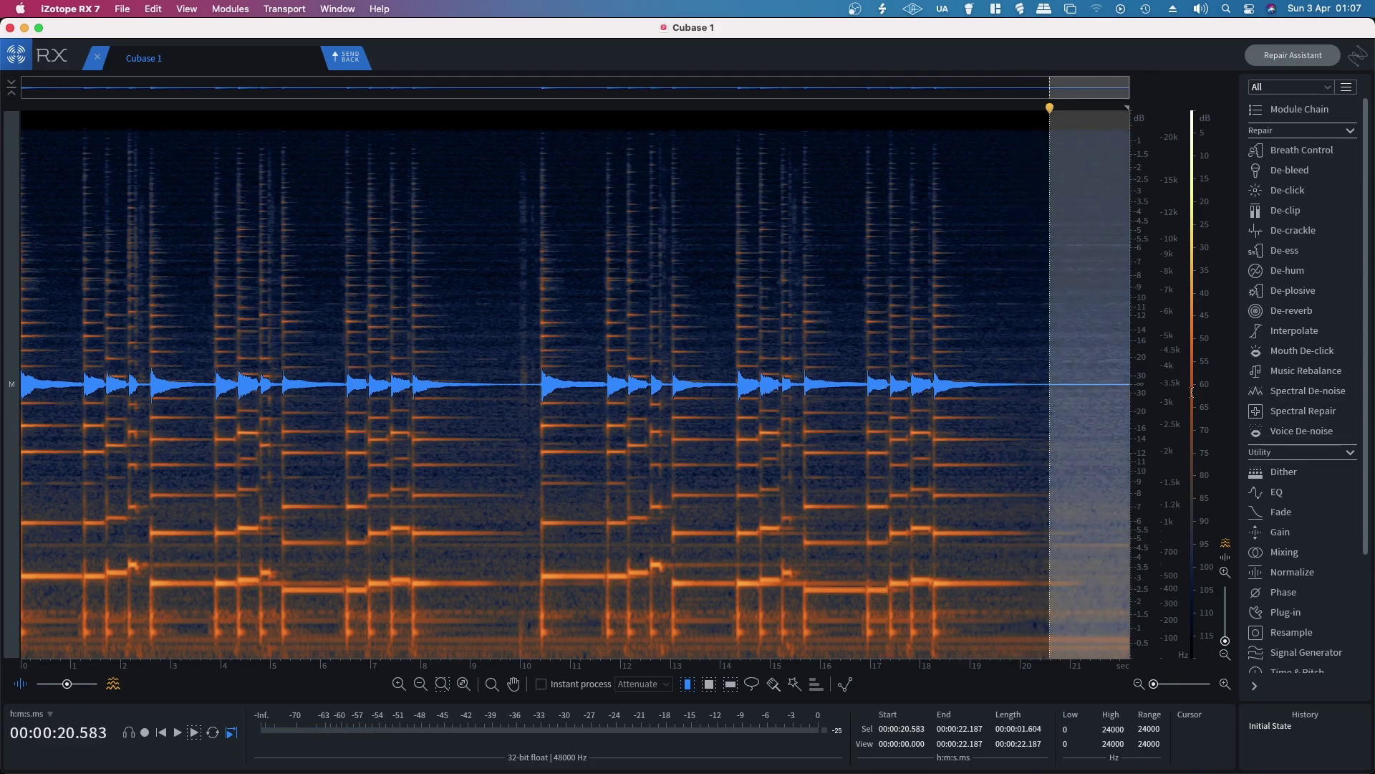
key("space")
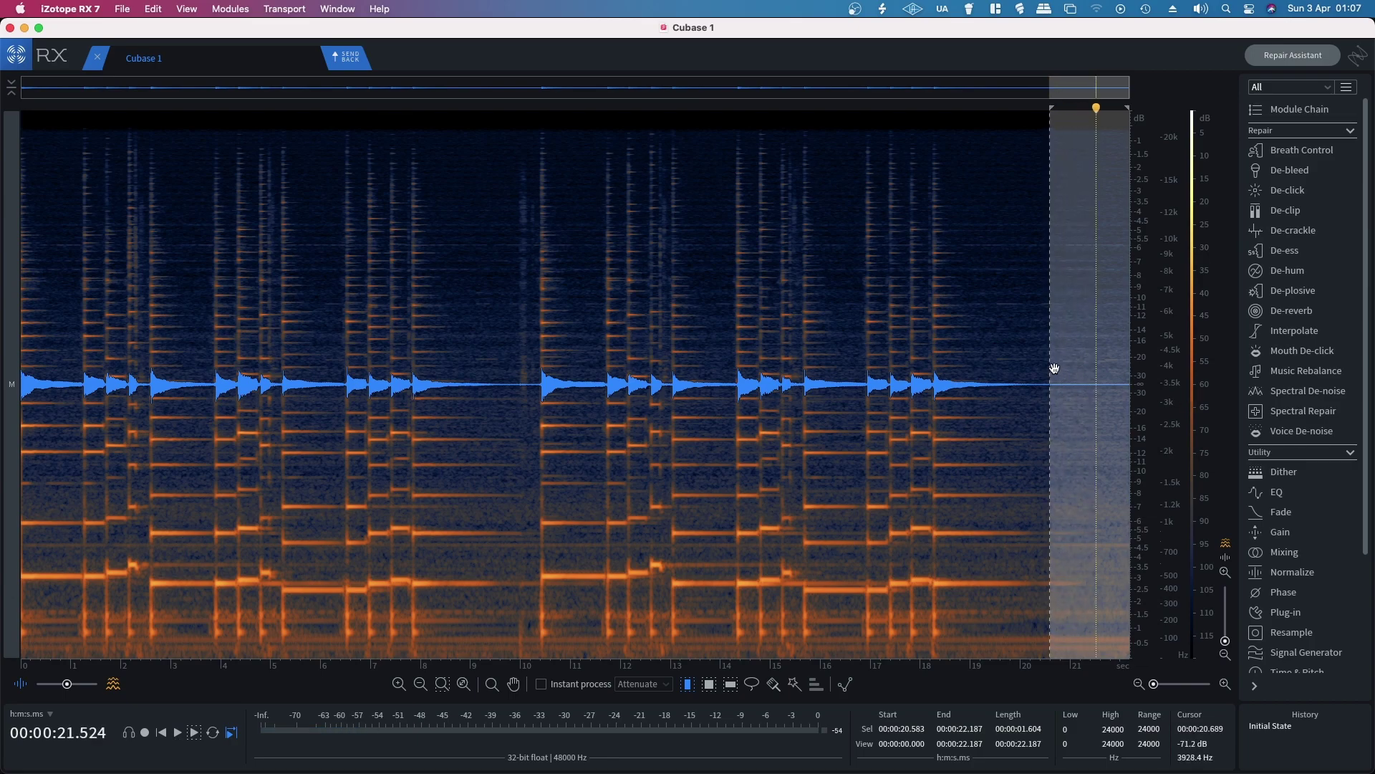
left_click_drag(1049, 367, 1080, 373)
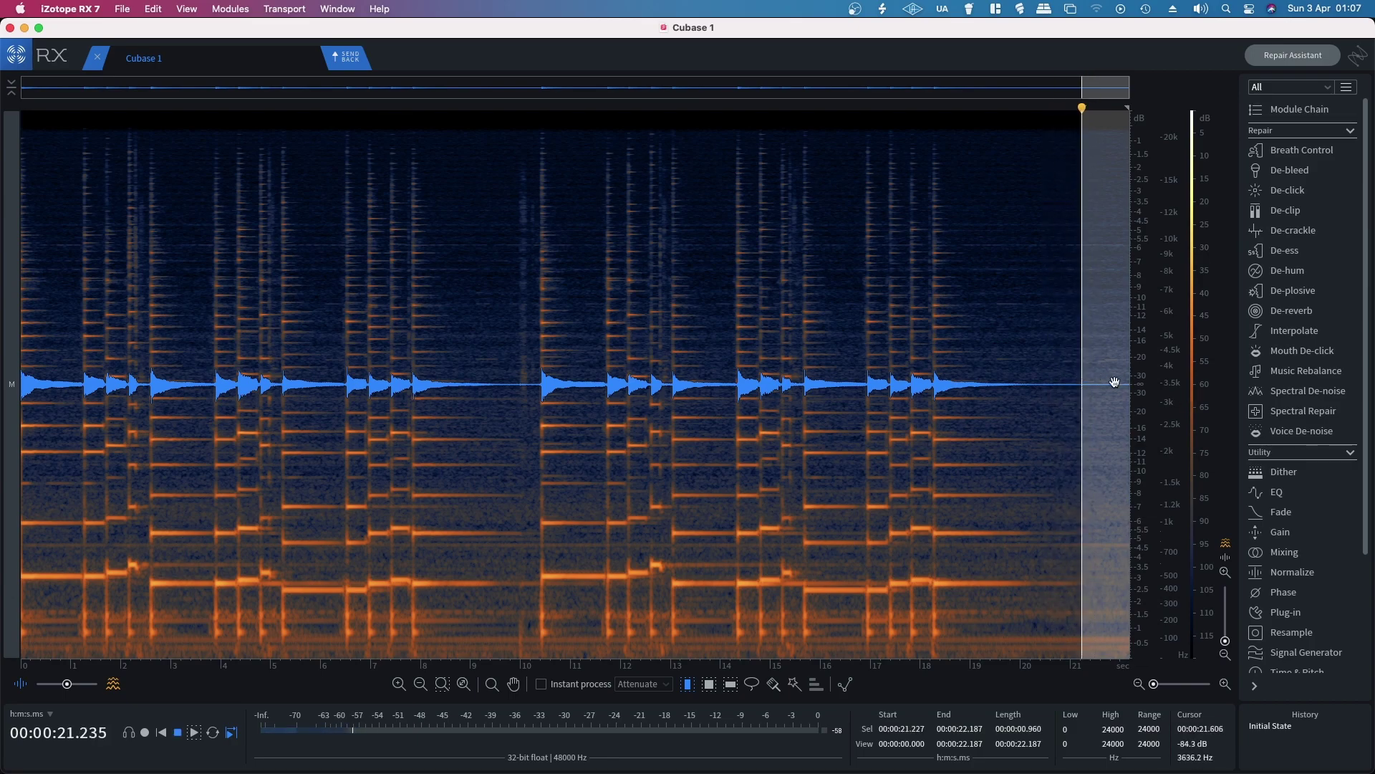
- Learn a Spectral De-noise profile from the selected tail, render it across the whole clip, and play the result from the start
left_click(1308, 391)
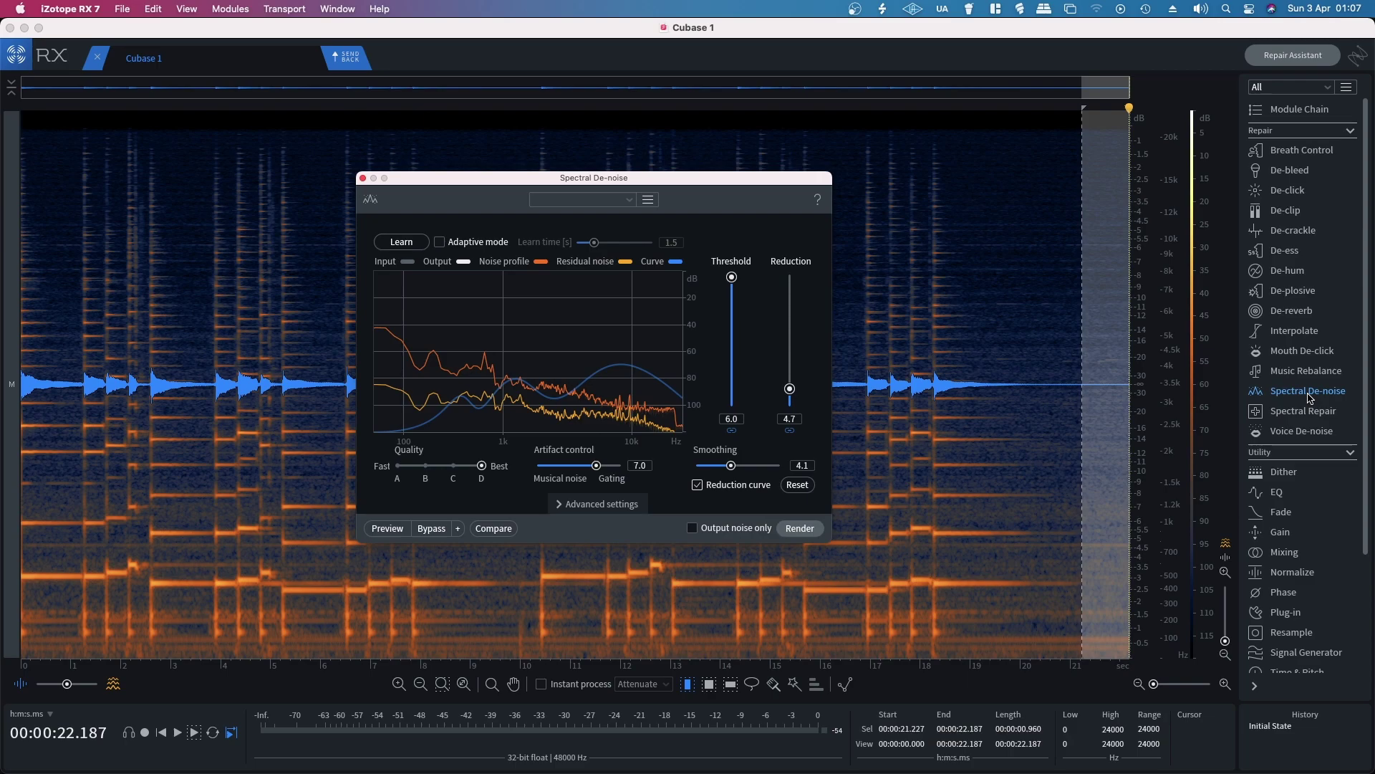
left_click(402, 242)
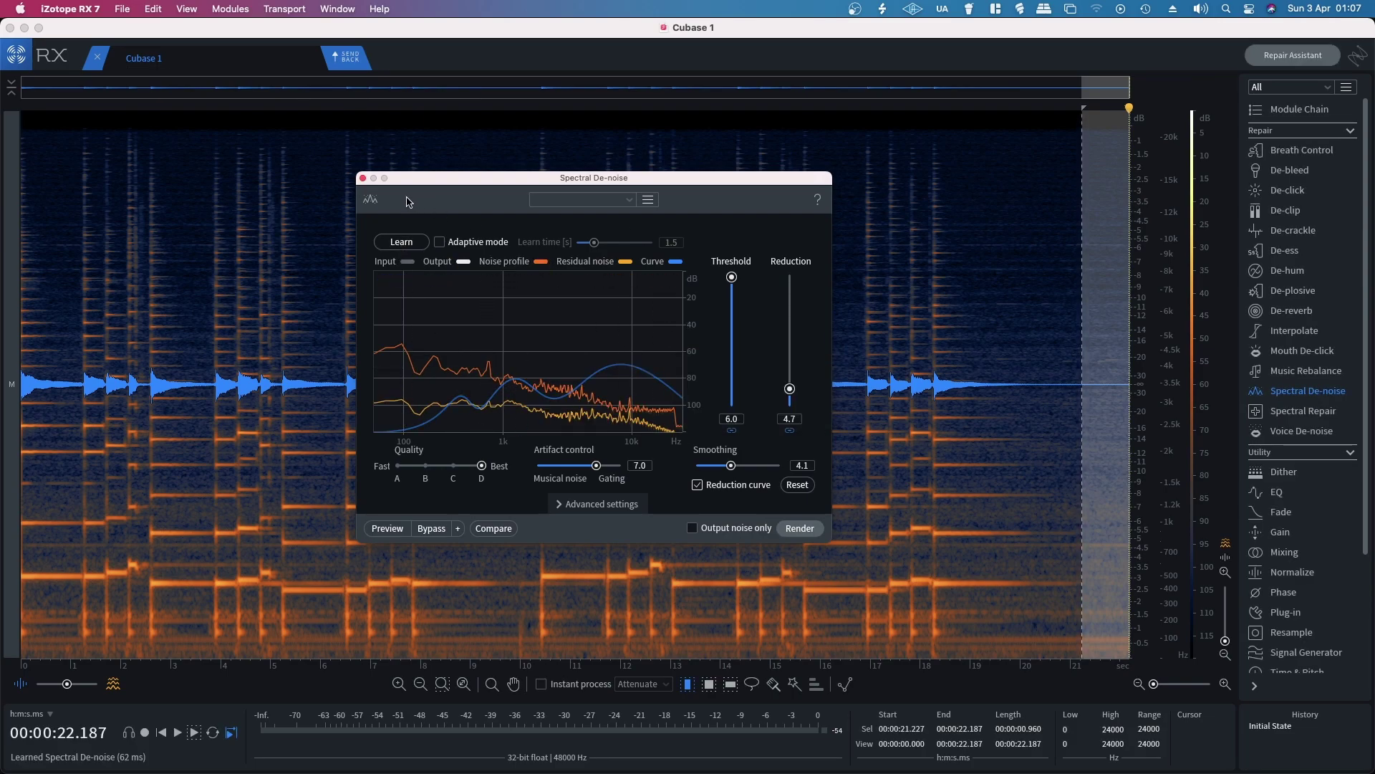
left_click(273, 298)
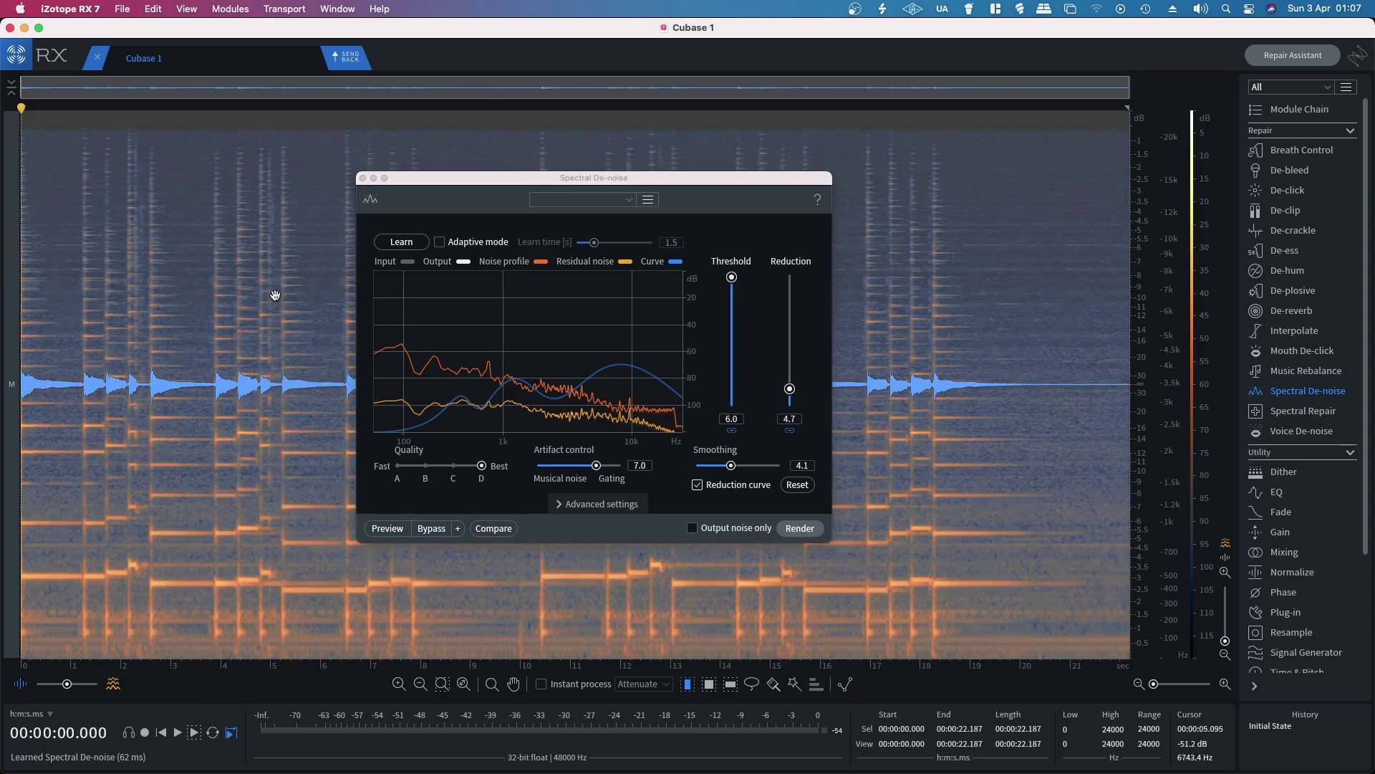
left_click(798, 529)
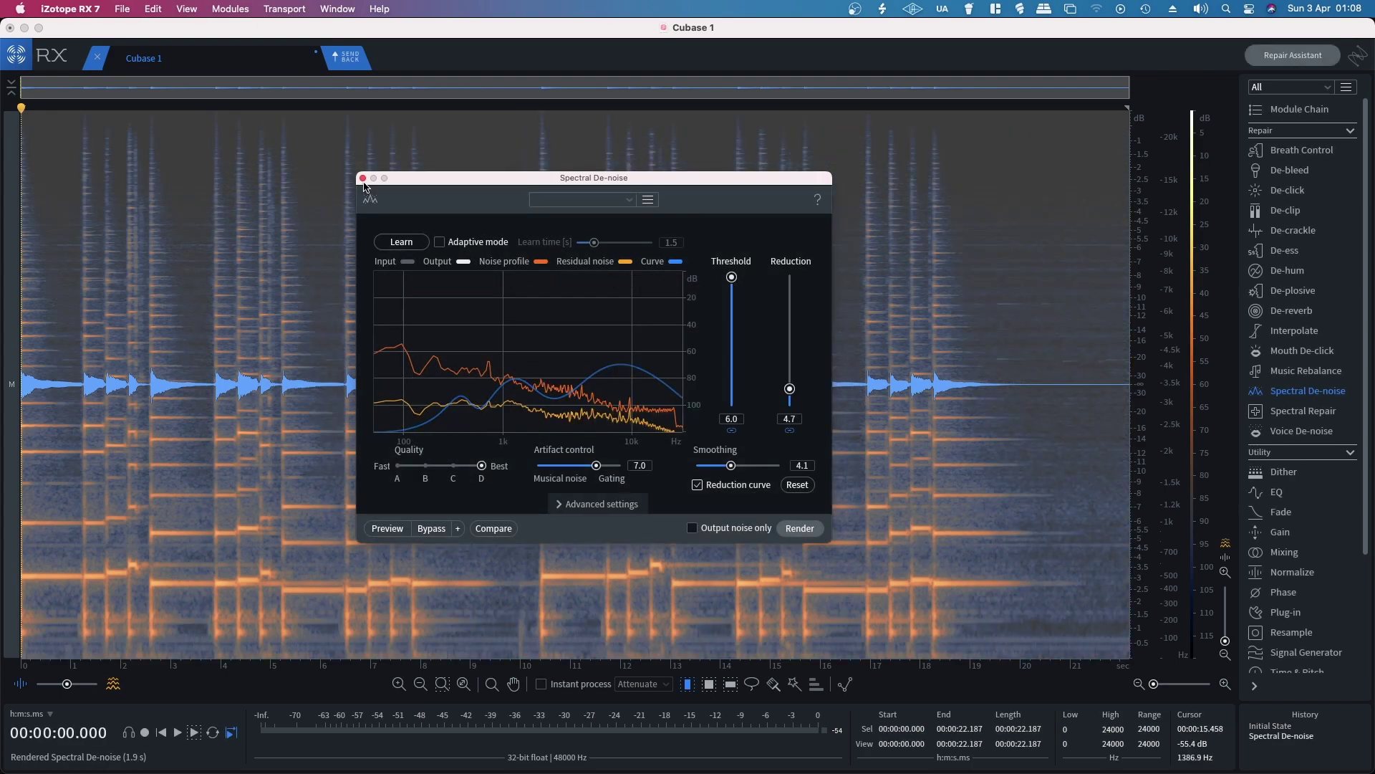
key("space")
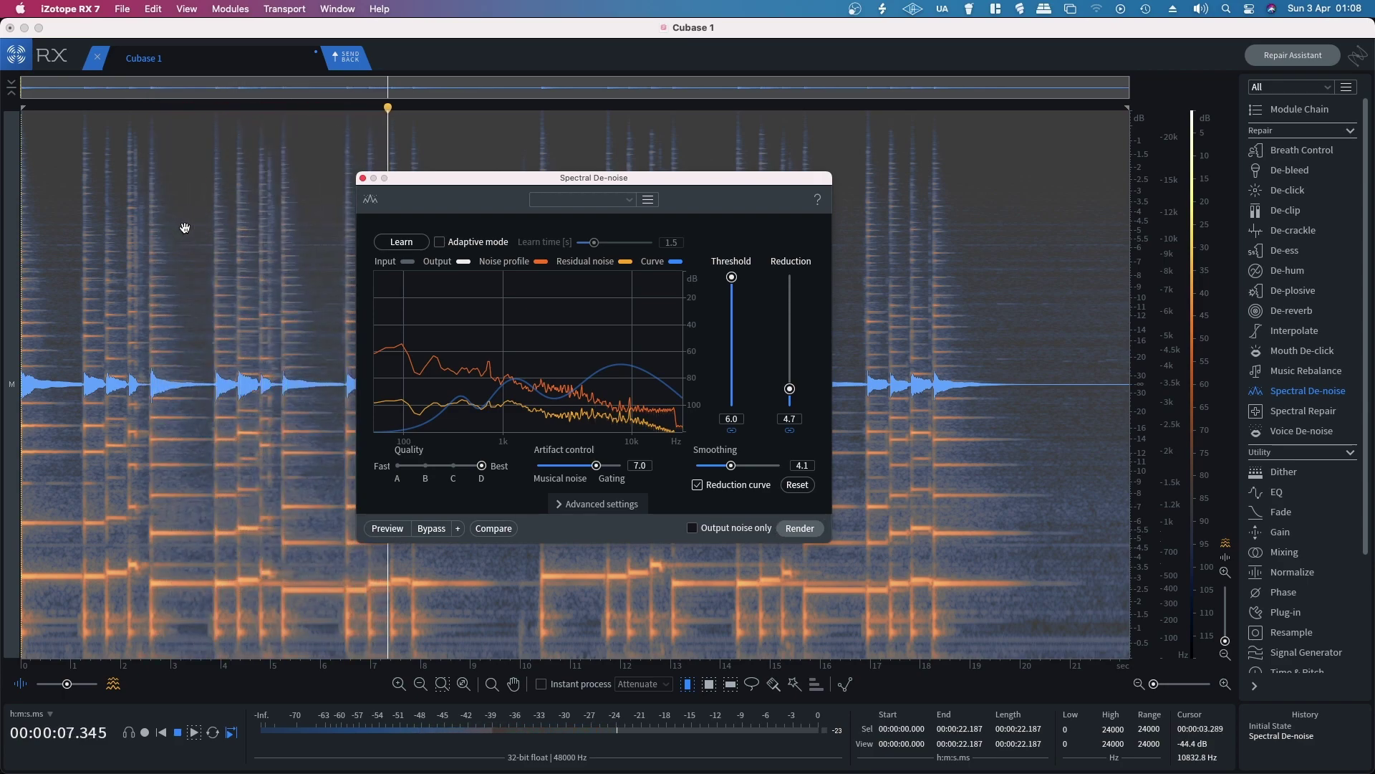
key("space")
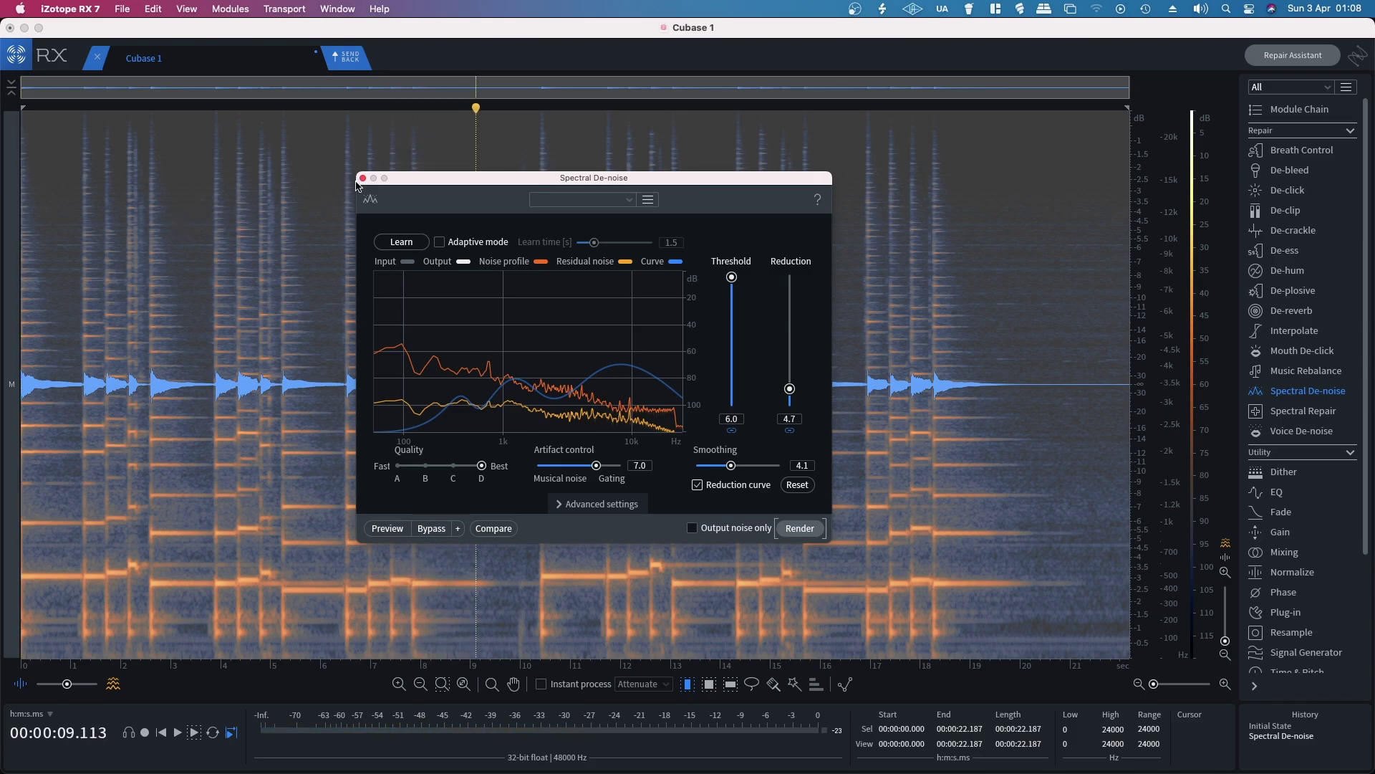
- Close Spectral De-noise, send the cleaned picked guitar clip back to Cubase, and close the Direct Offline Processing window
left_click(362, 179)
left_click(363, 60)
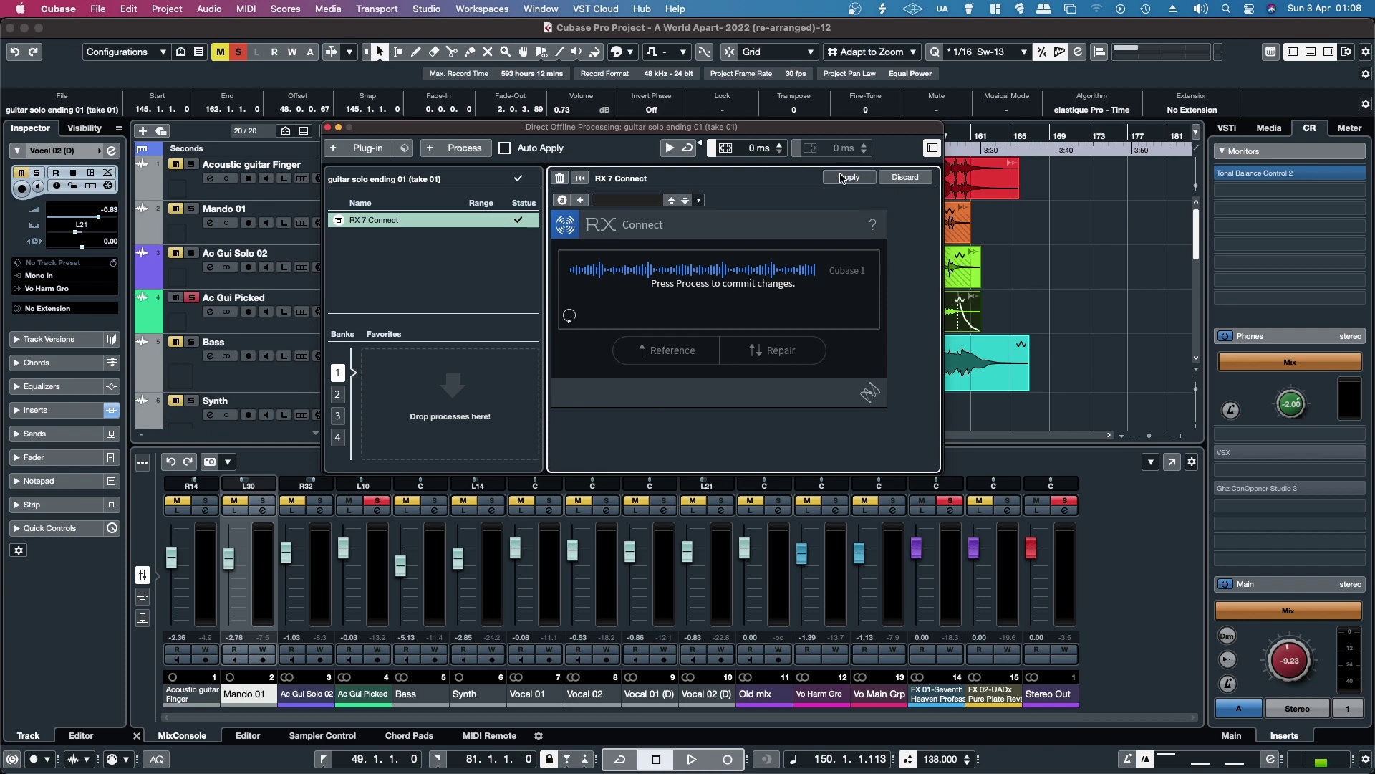
left_click(327, 126)
- Play the cleaned picked guitar, unsolo Ac Gui Picked, and play the full mix from bar 129 through the ending
key("space")
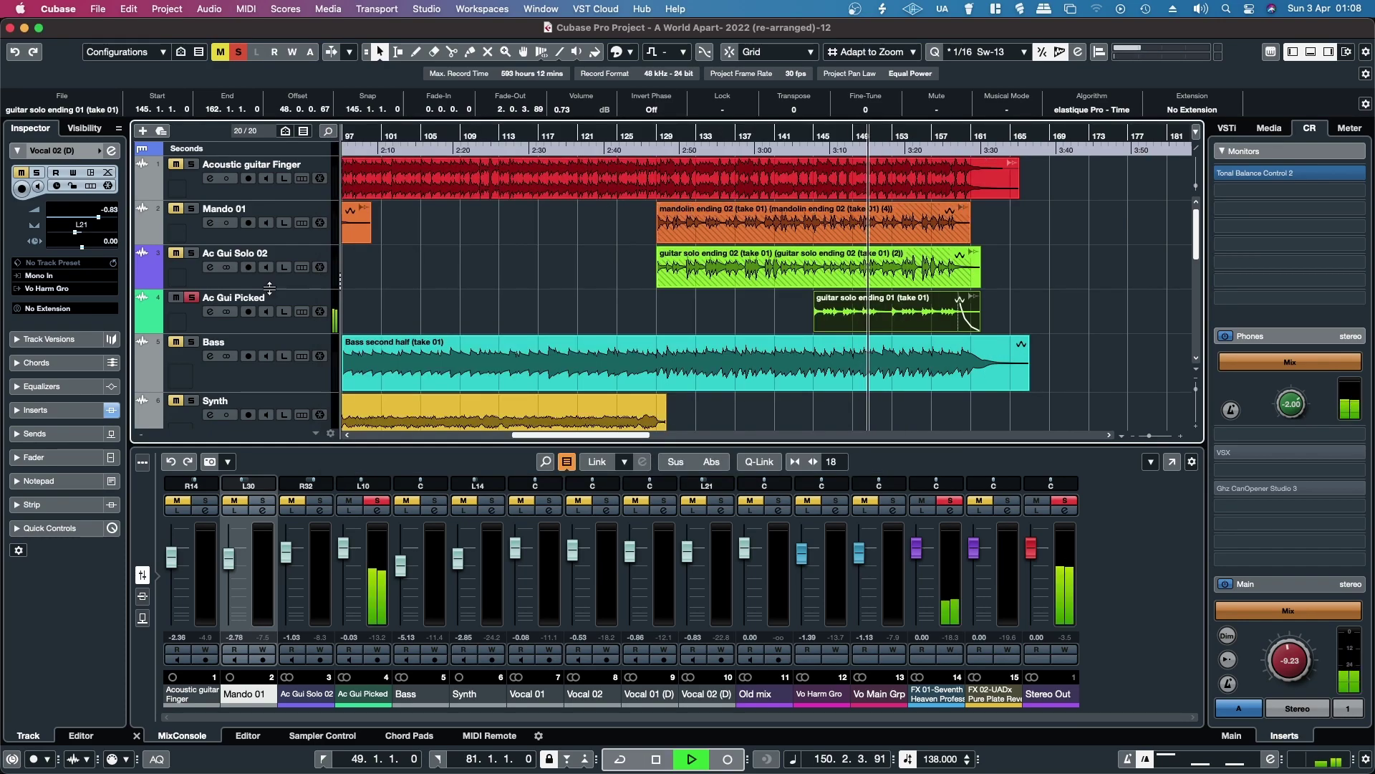
left_click(191, 299)
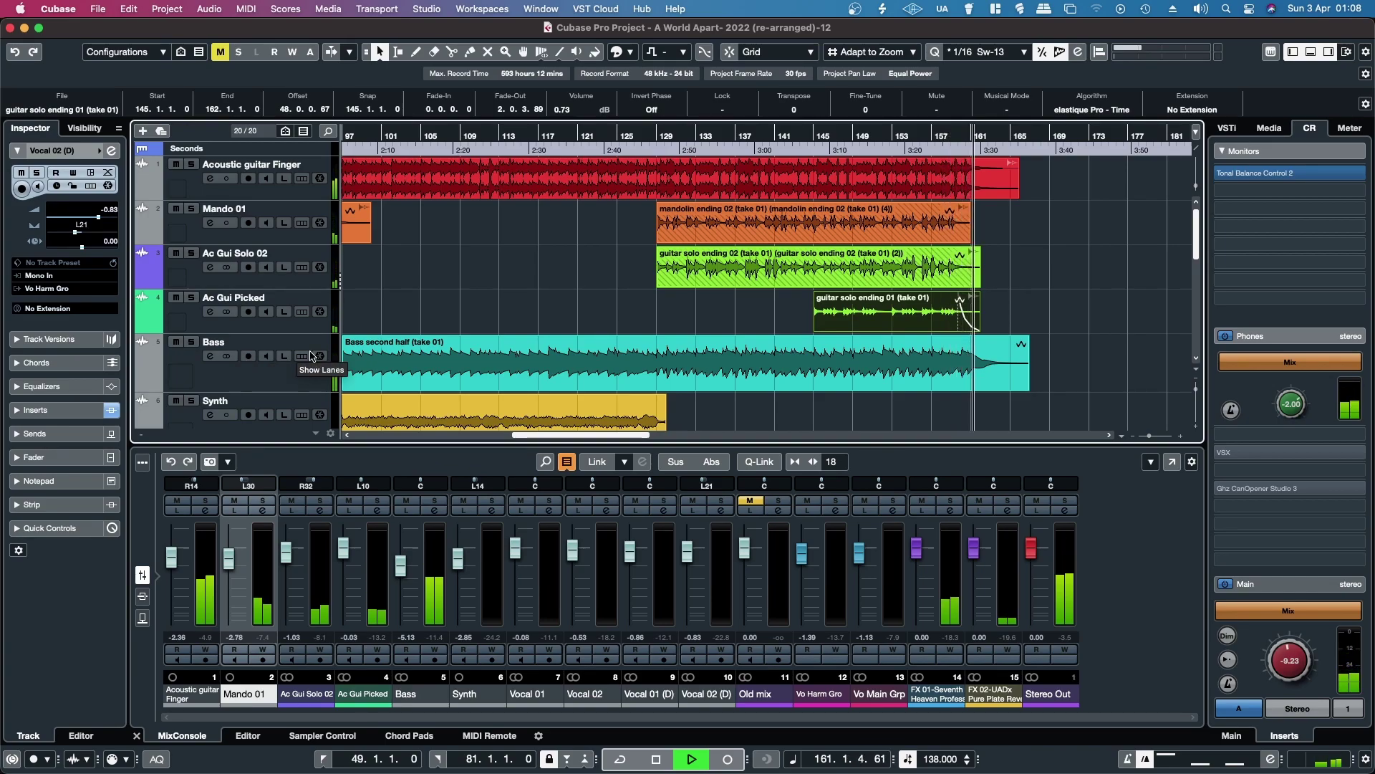
left_click(657, 134)
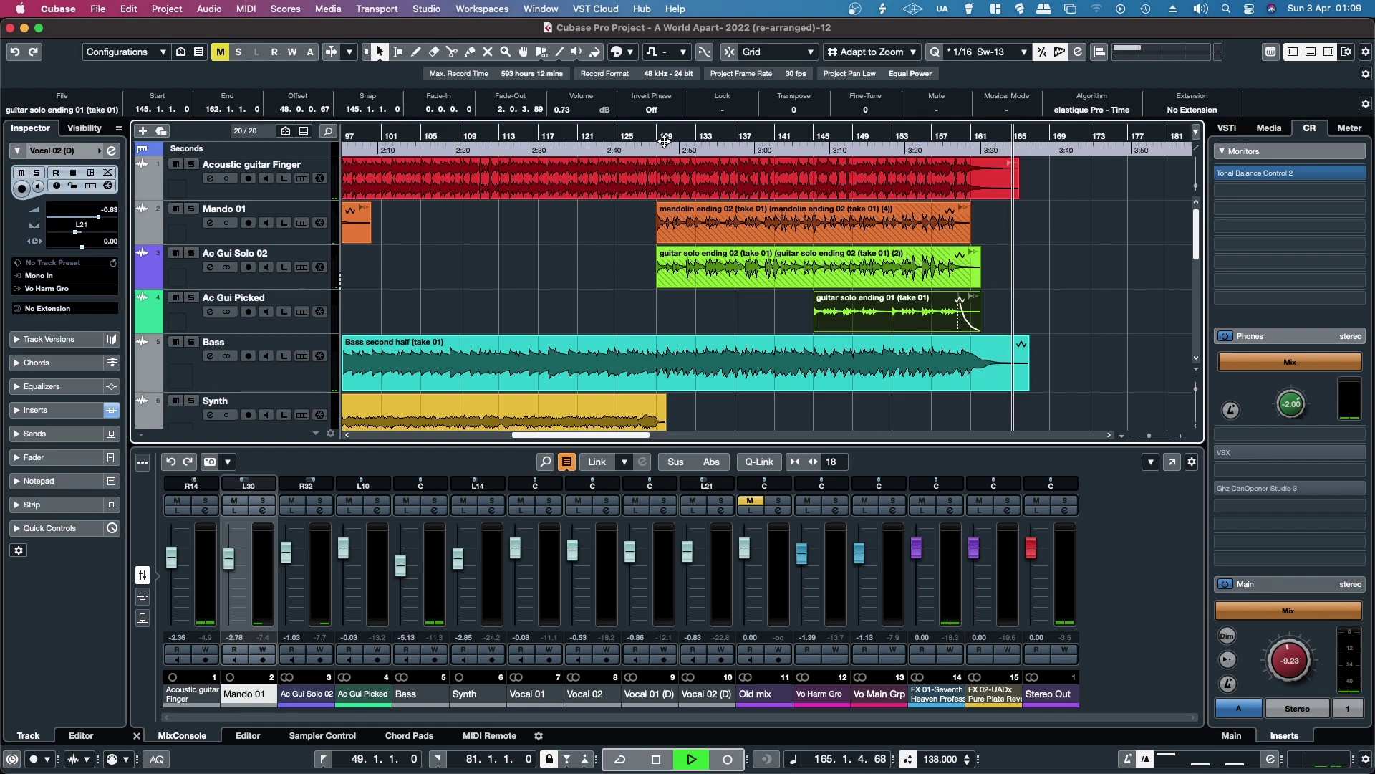
key("space")
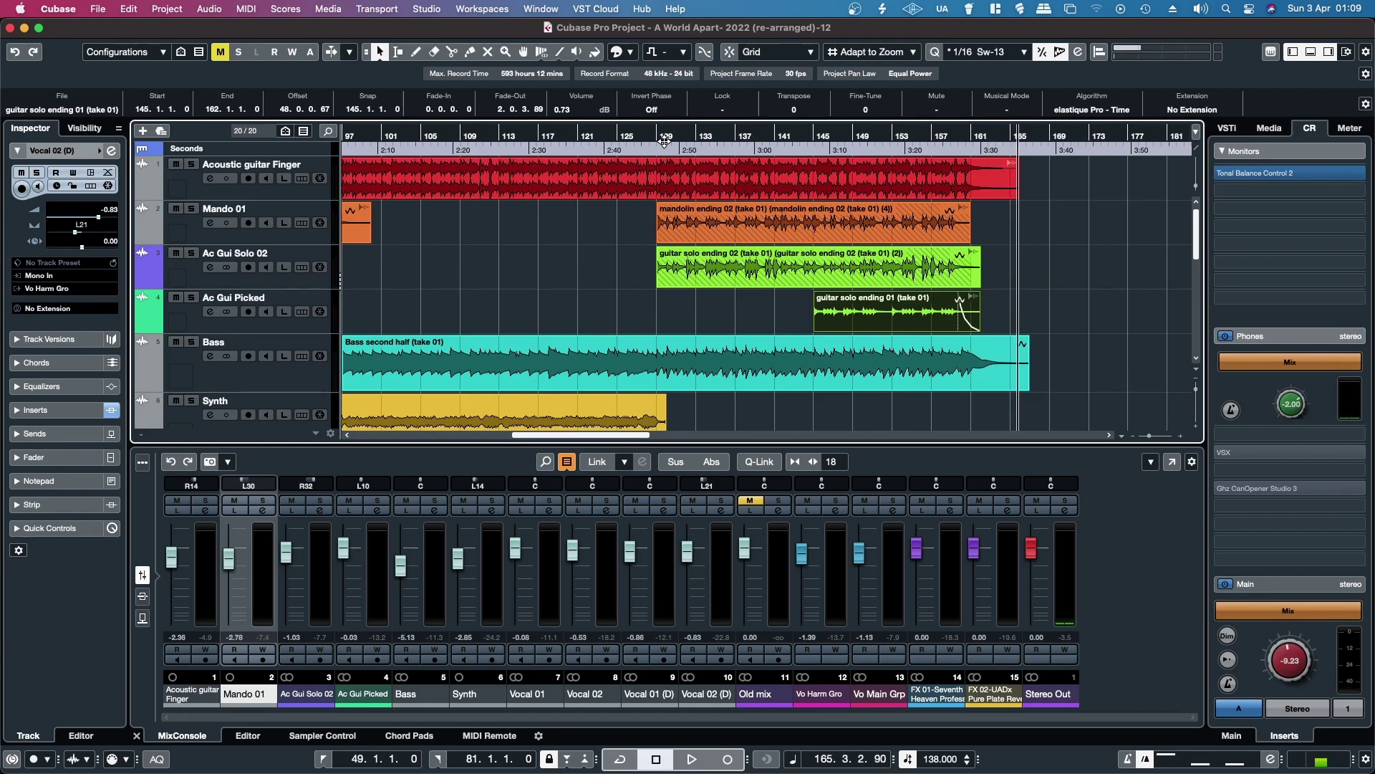
- Solo the Old mix track to hear its ending from around bars 157 and 159, and return the track to muted
scroll(986, 298, "down", 10)
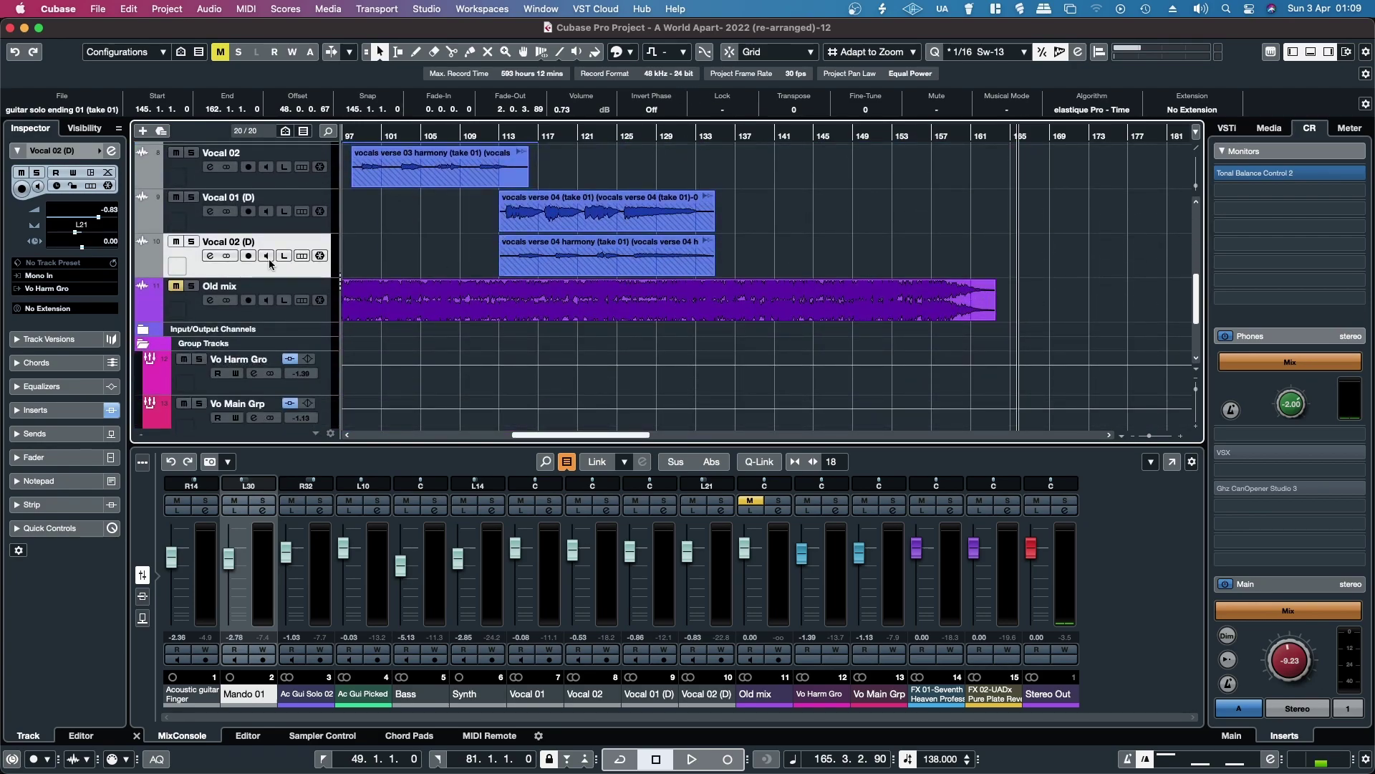
left_click(191, 286)
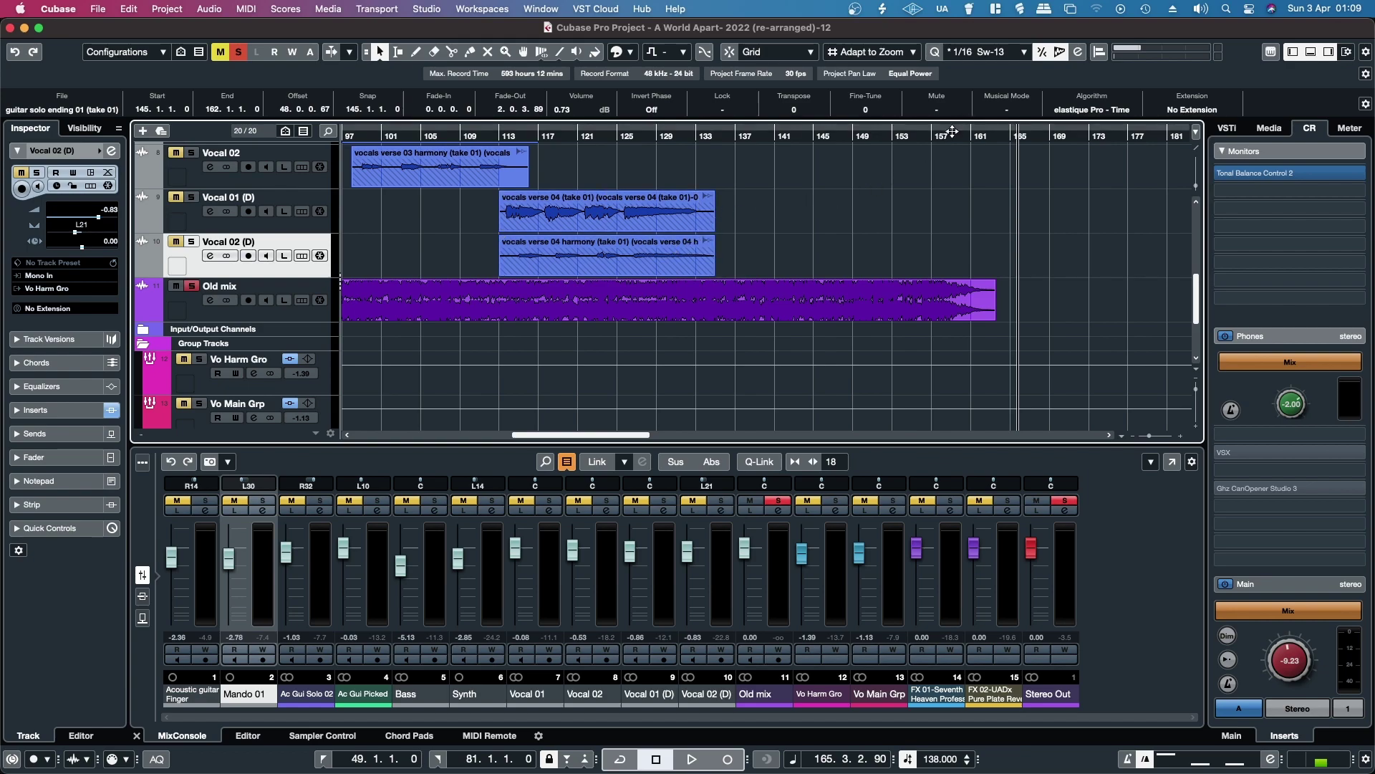
left_click(950, 136)
left_click(931, 136)
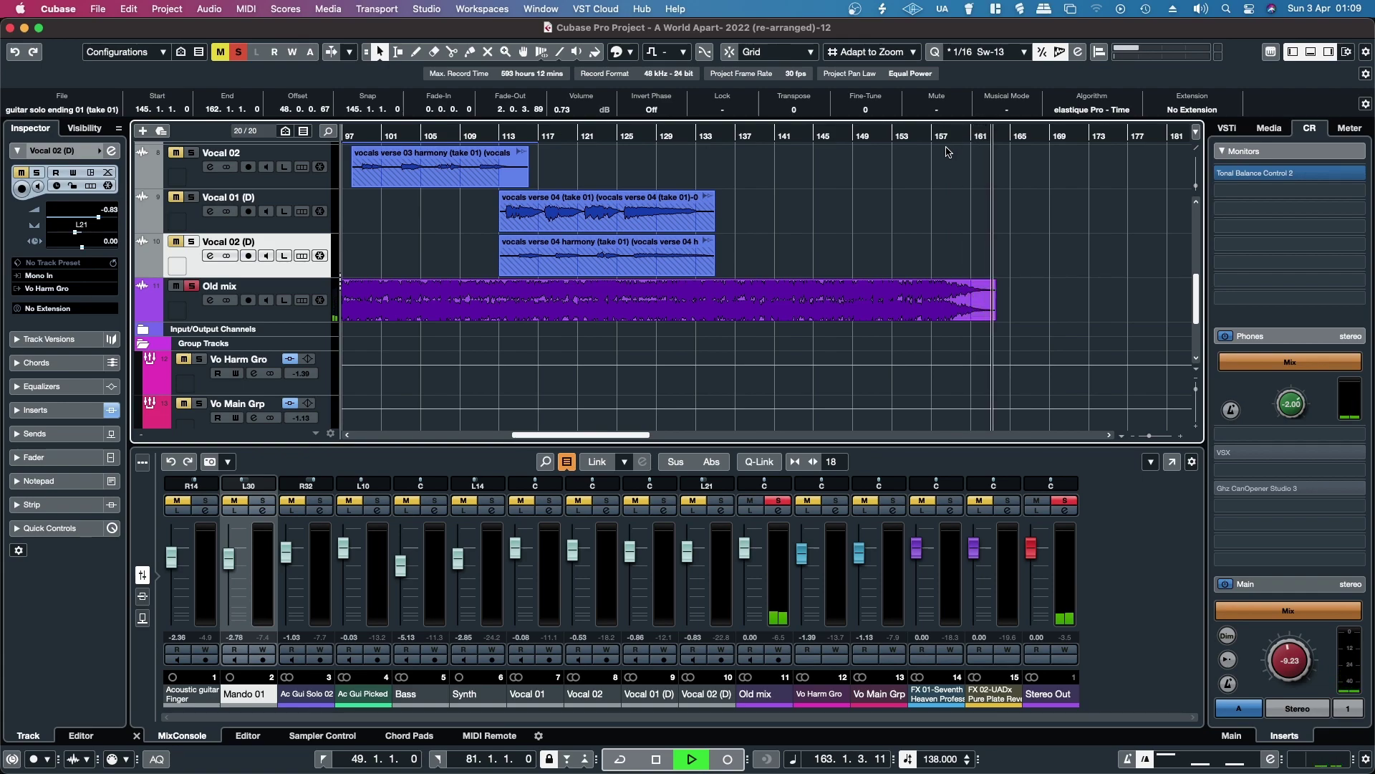
left_click(949, 141)
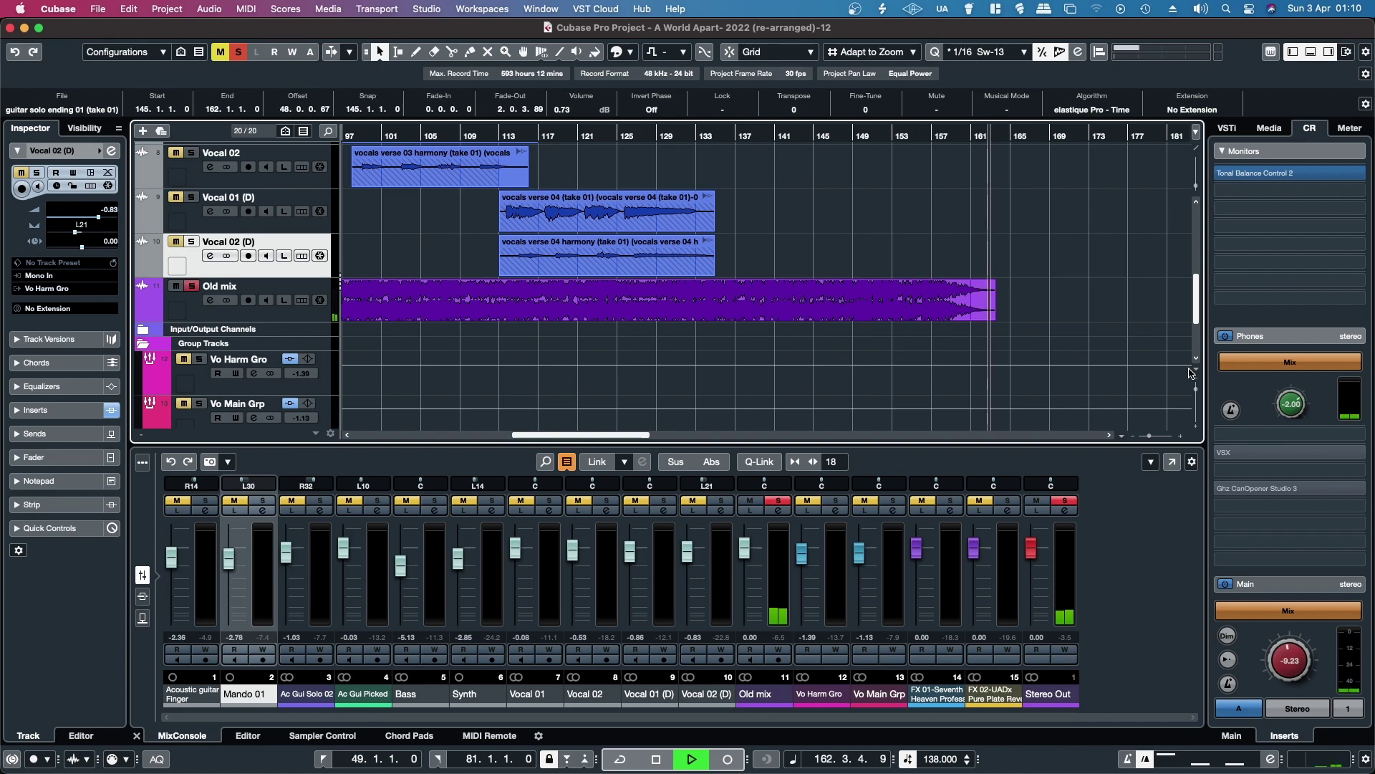
key("space")
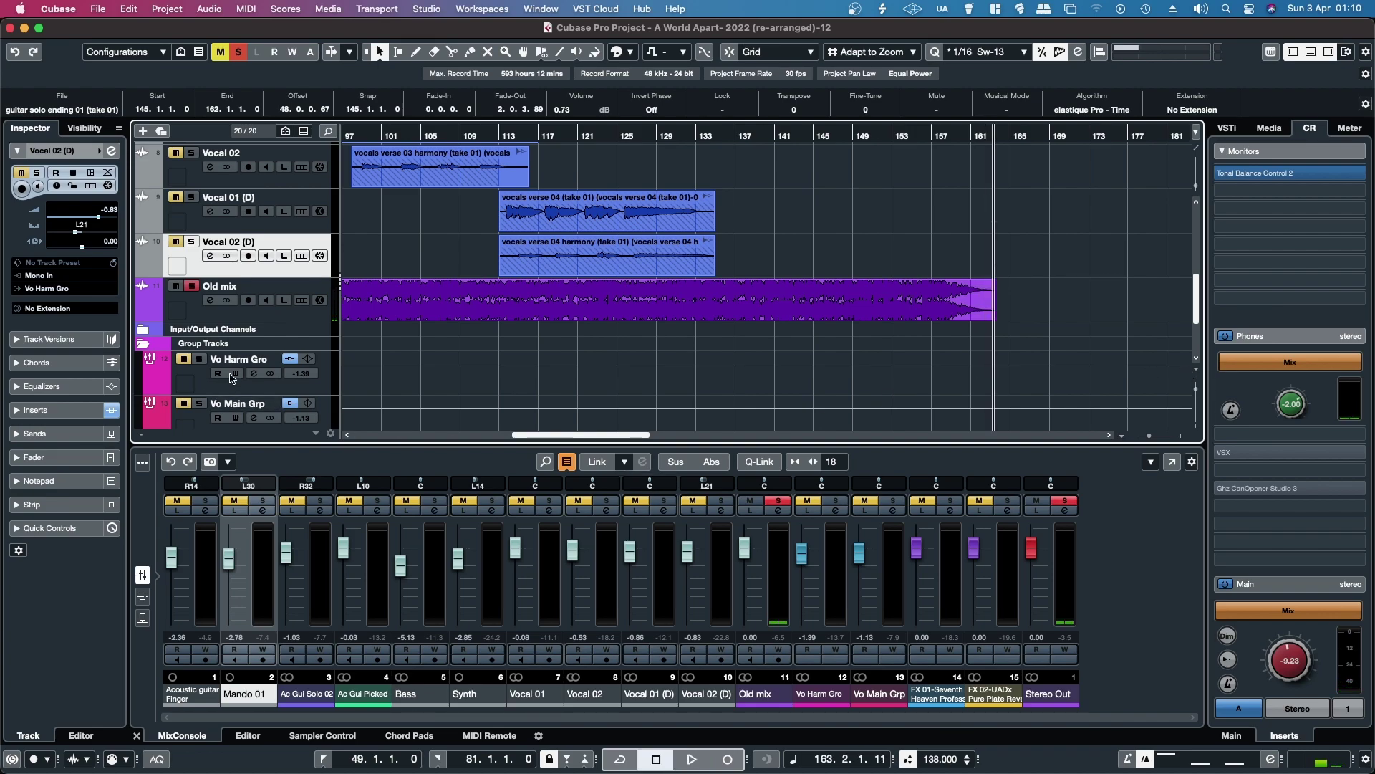
left_click(191, 285)
left_click(176, 285)
- Play the new mix's ending from around bars 160 and 158 for comparison with the old mix
scroll(931, 251, "up", 10)
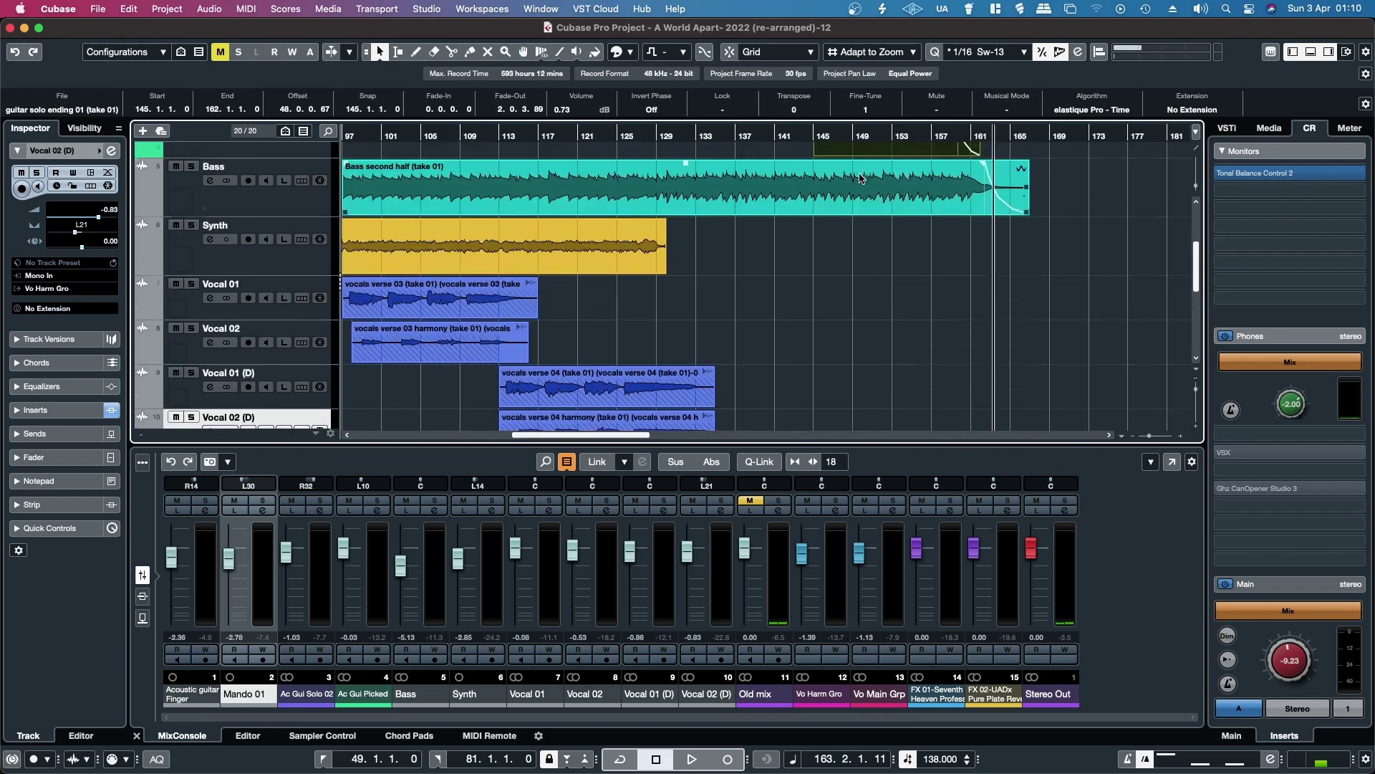
left_click(966, 133)
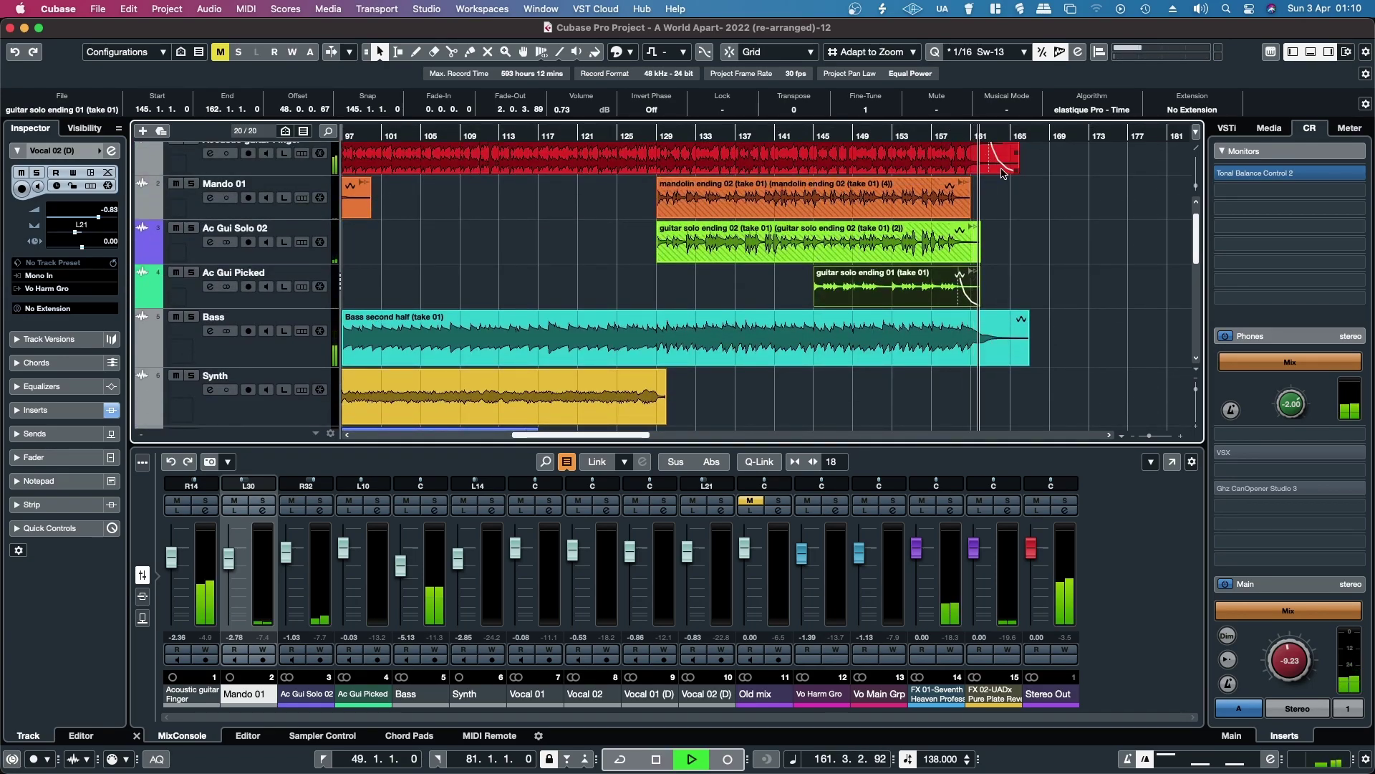
key("space")
key("space")
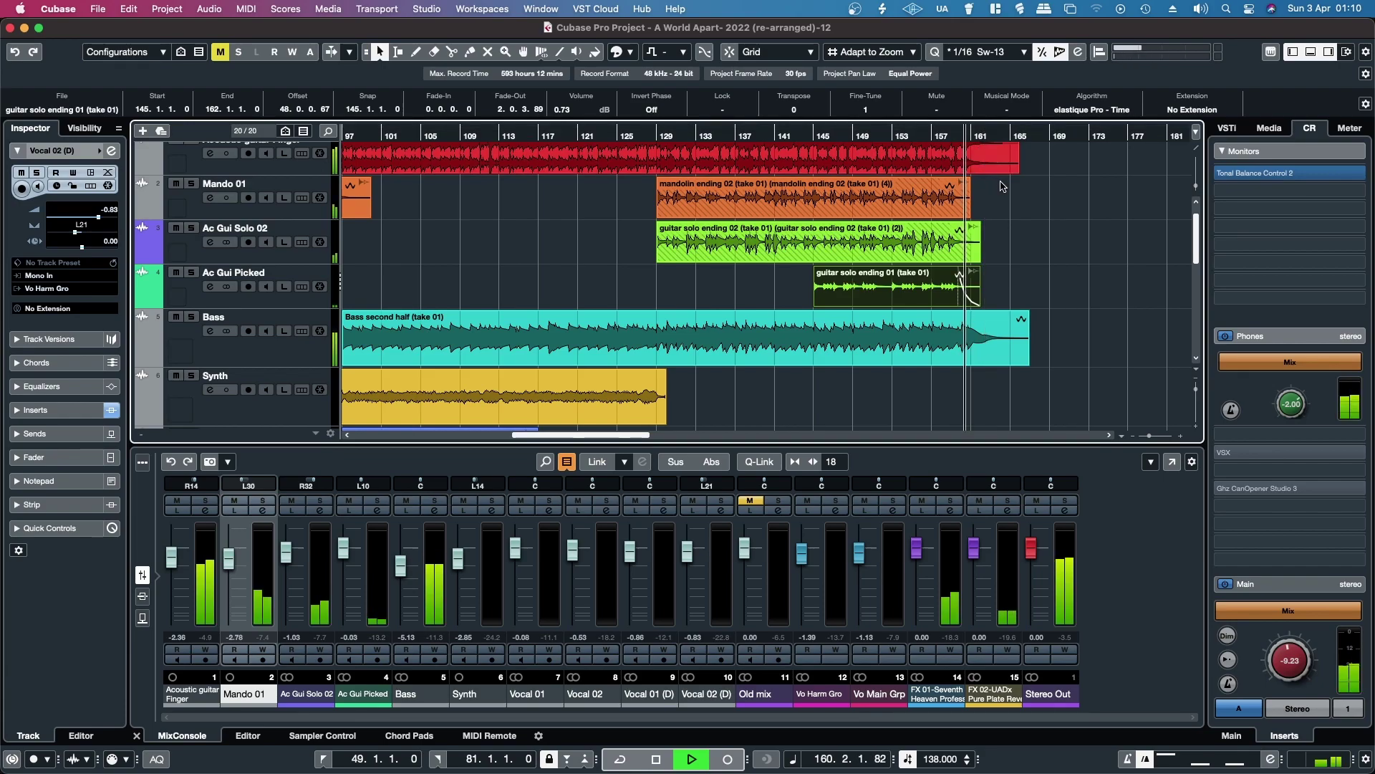
left_click(937, 132)
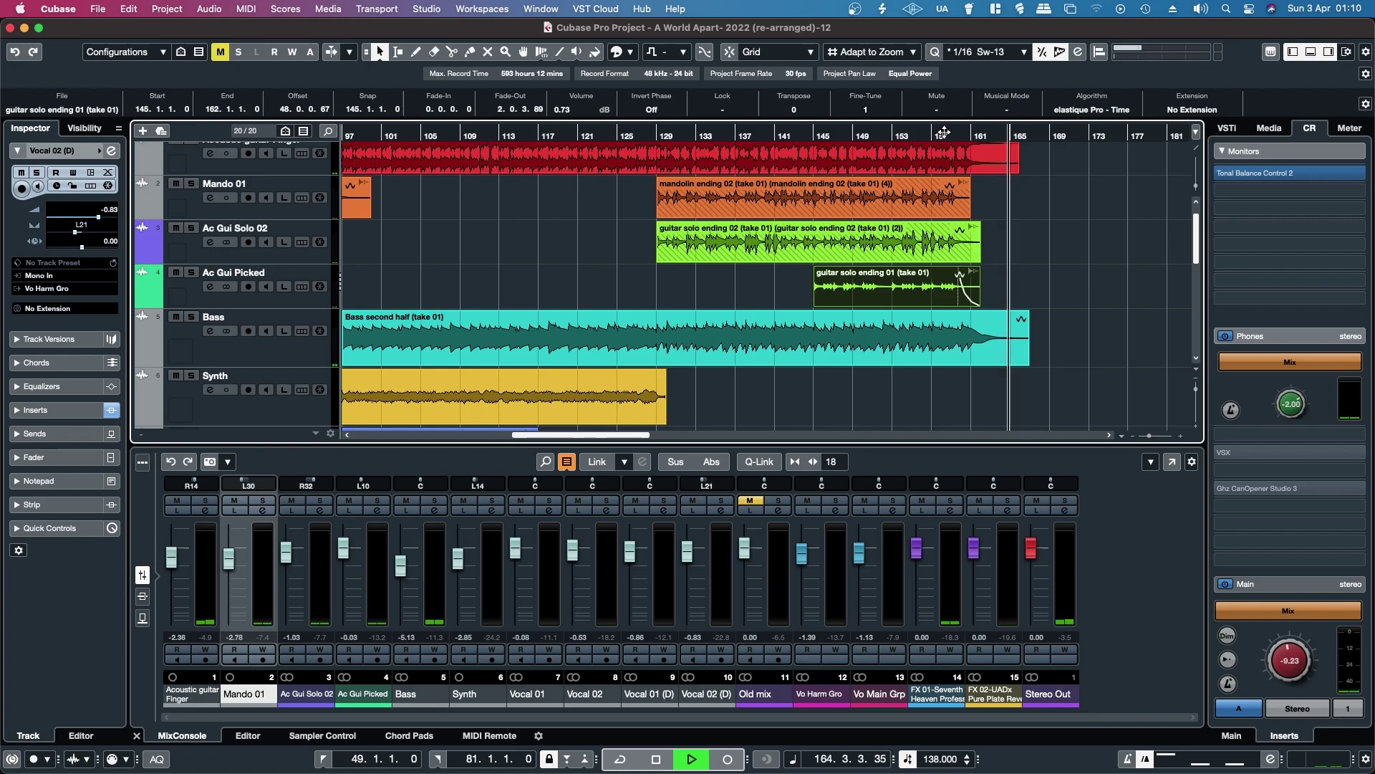
key("space")
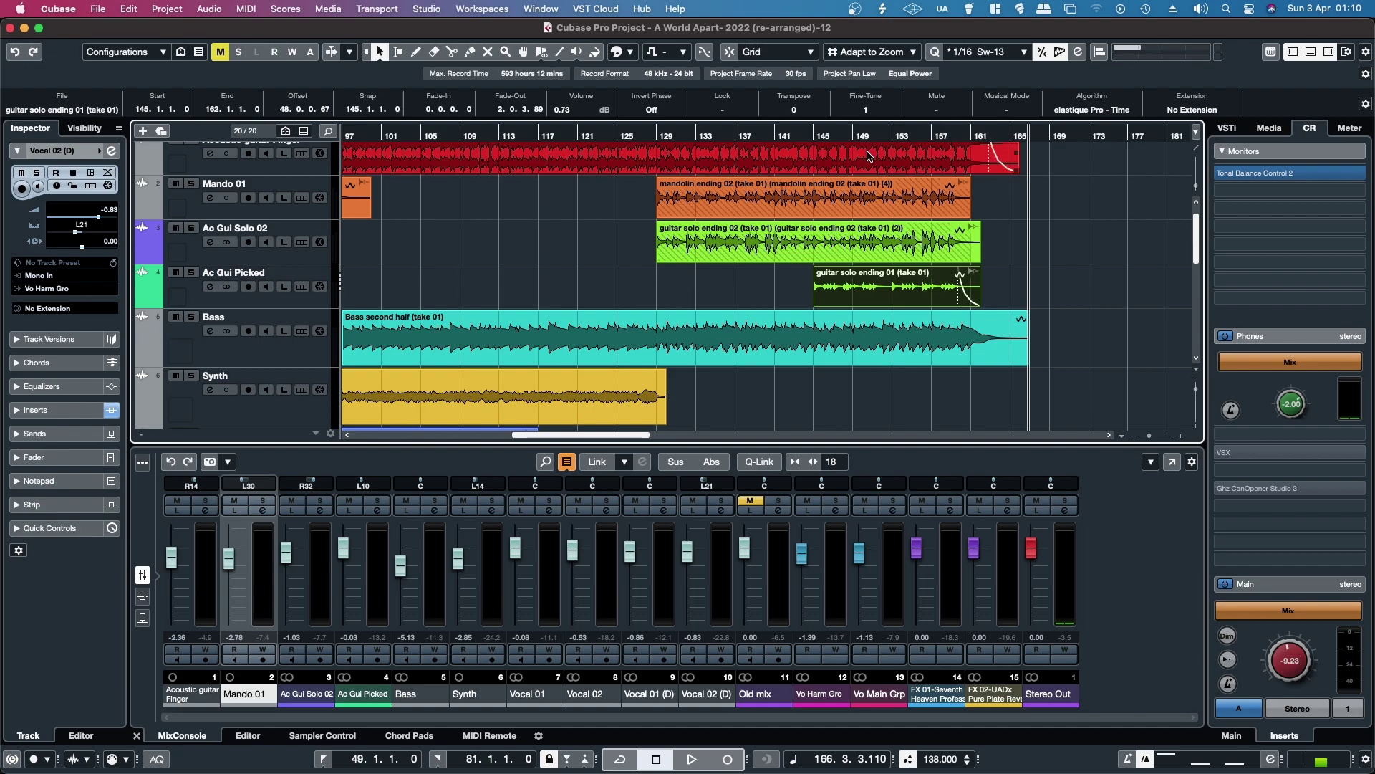
- Play the section from bar 49, soloing and unsoloing Mando 01, Ac Gui Solo 02 and Acoustic guitar Finger in turn
key("KP_1")
key("space")
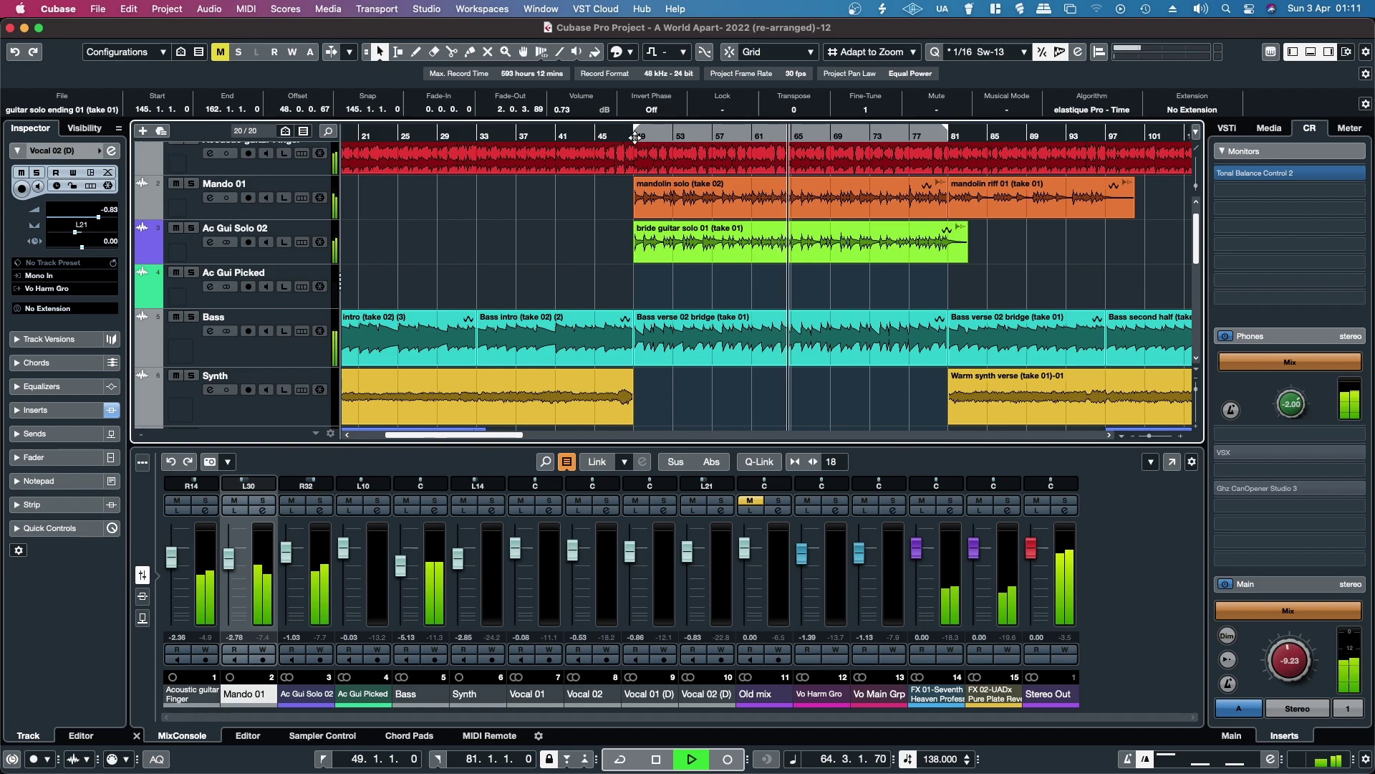
left_click(191, 184)
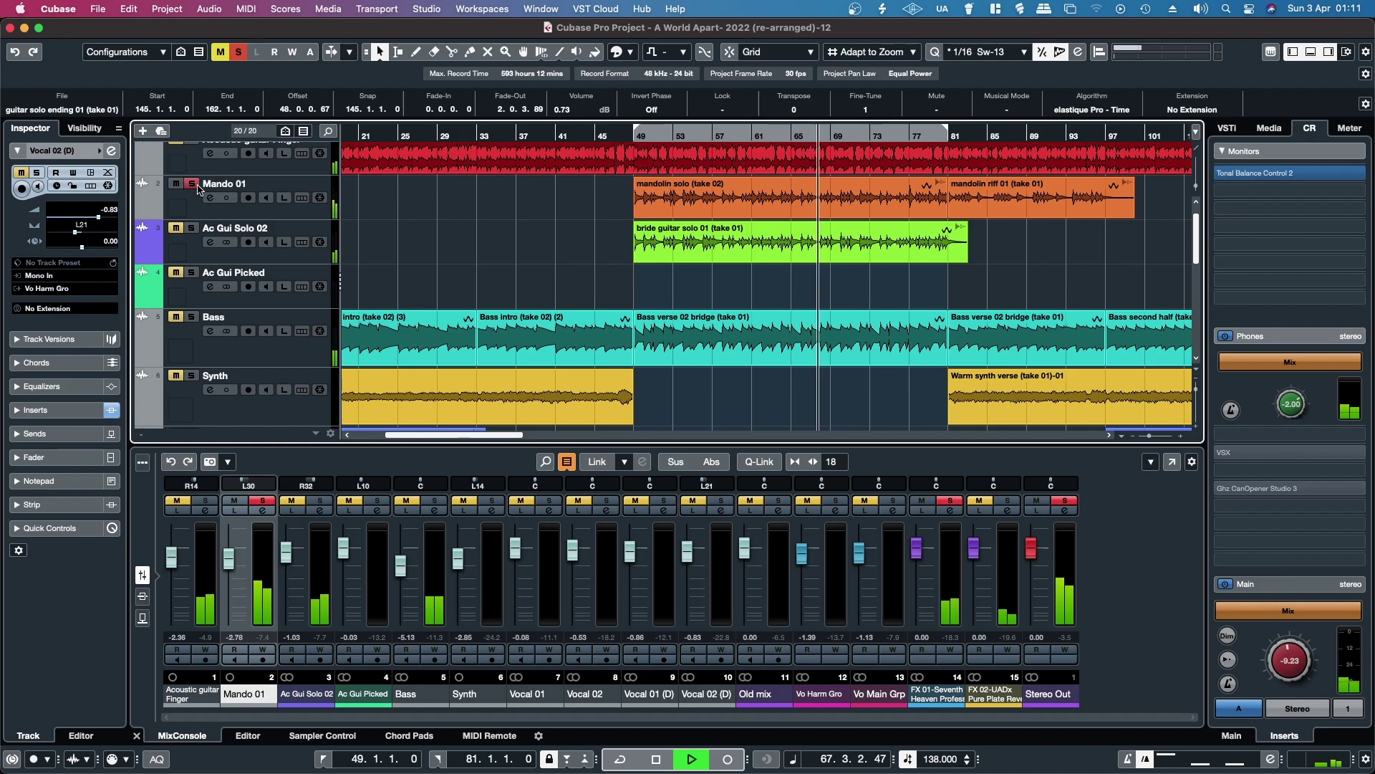
left_click(192, 185)
left_click(192, 228)
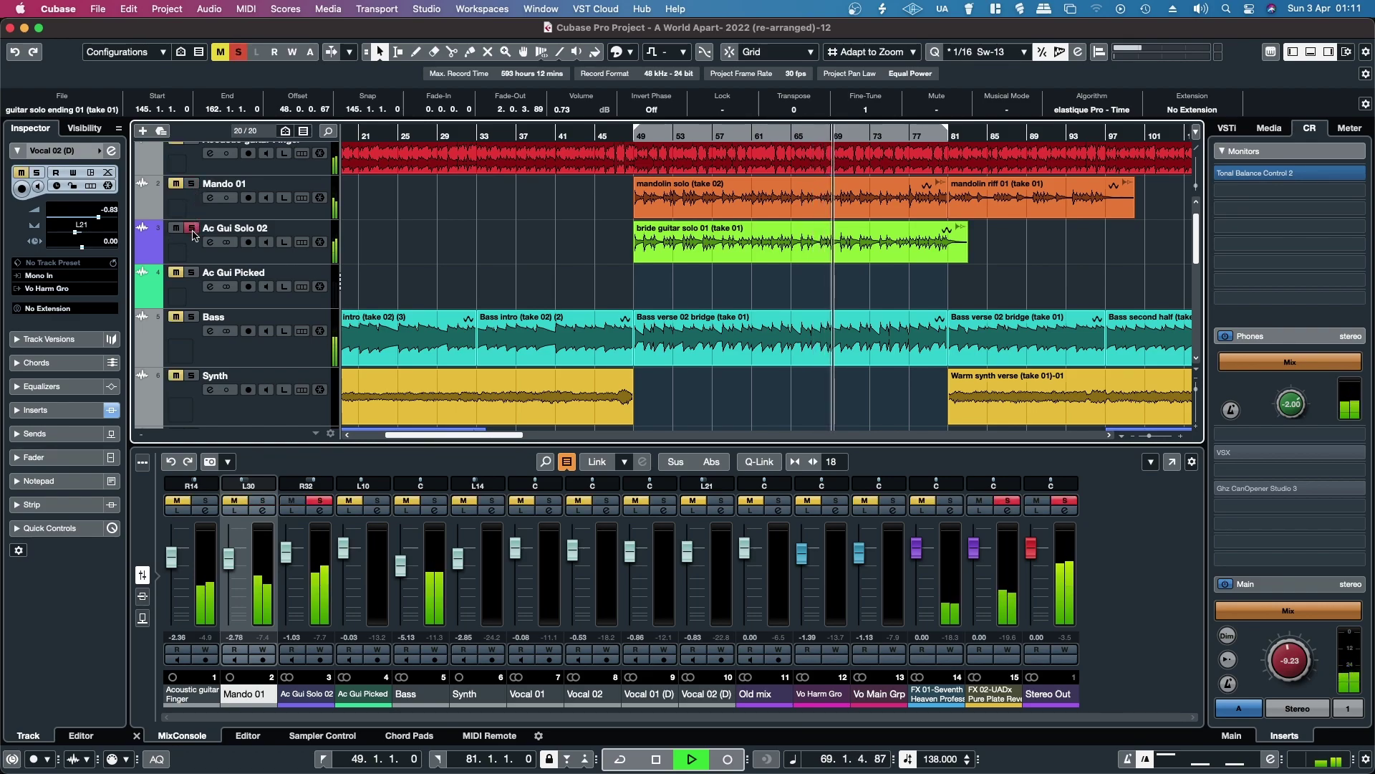
left_click(192, 228)
scroll(193, 172, "up", 2)
left_click(192, 166)
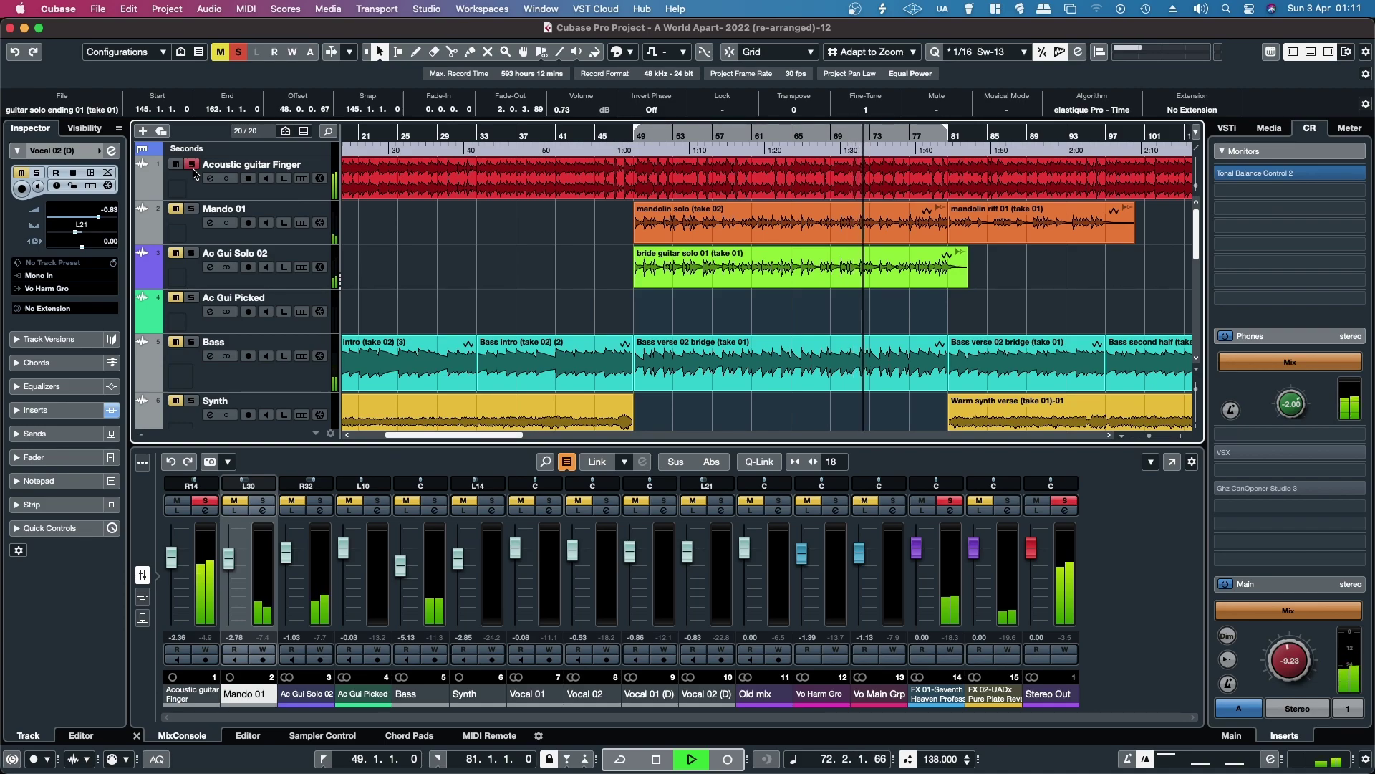
left_click(192, 165)
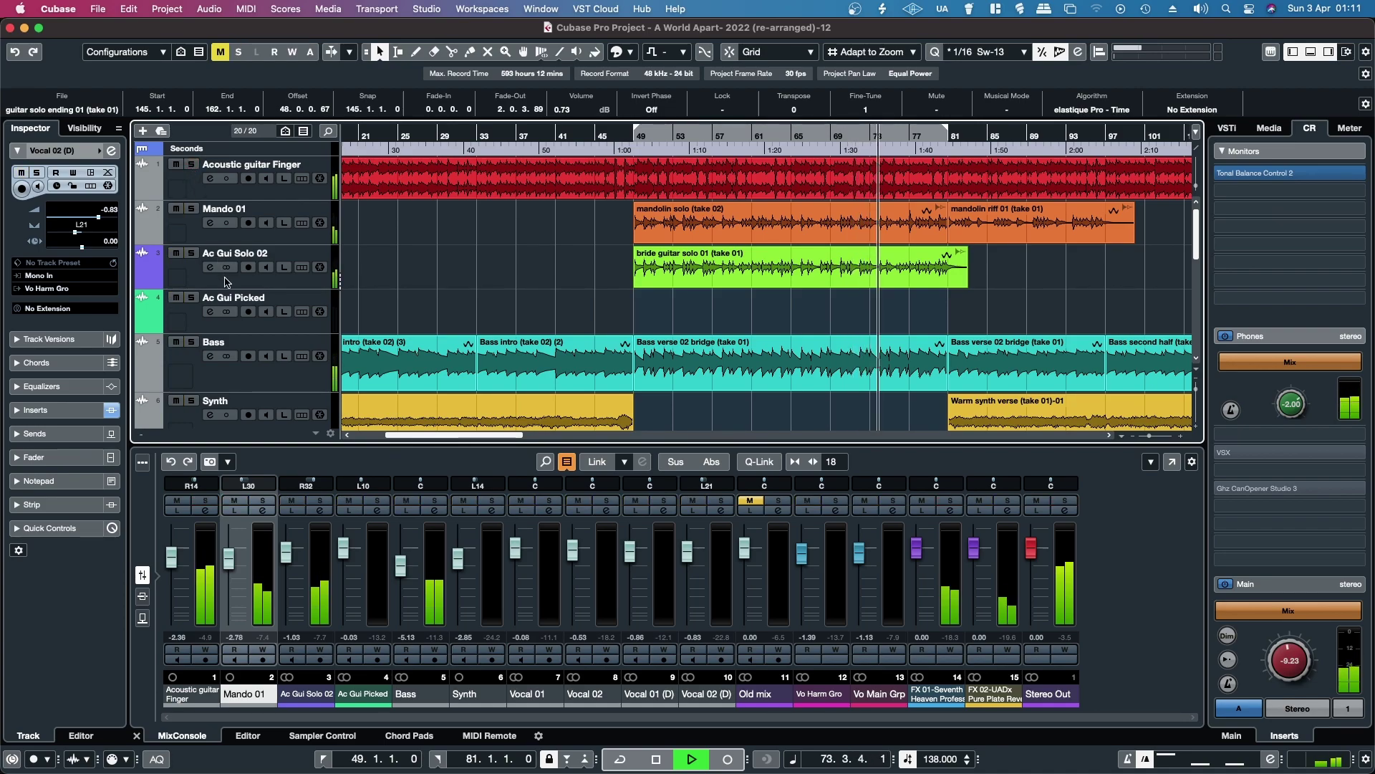
scroll(199, 344, "down", 2)
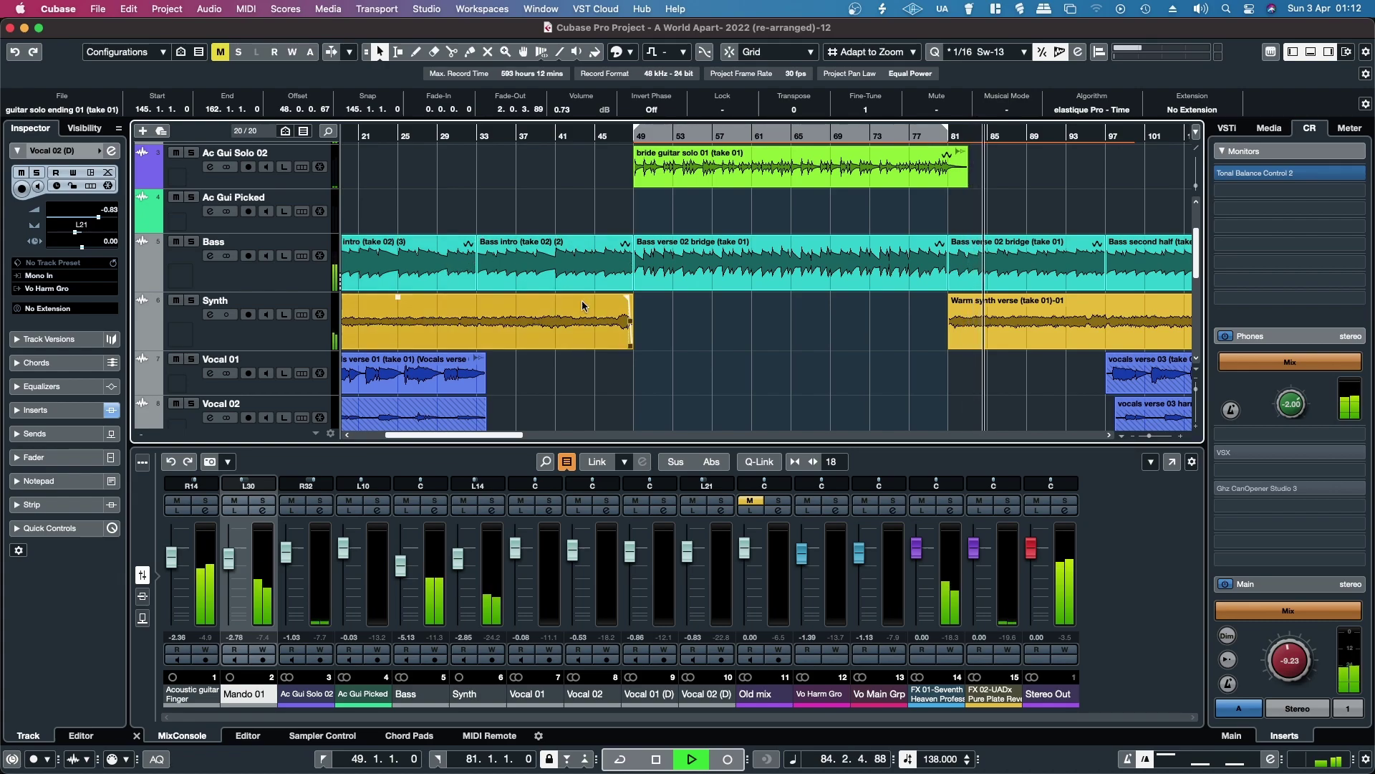
left_click(656, 760)
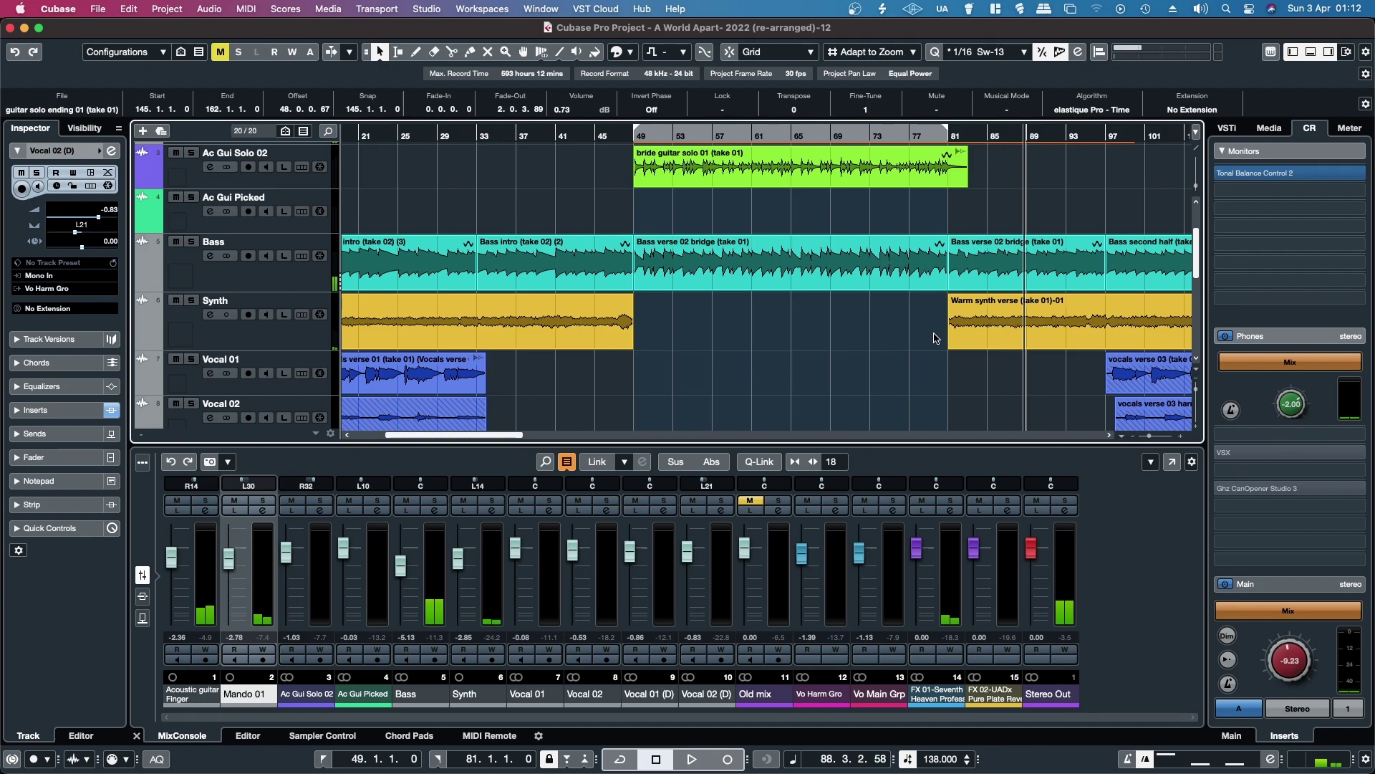
- Select the mandolin riff 01 event at bar 81 on the Mando 01 track
scroll(935, 338, "up", 3)
left_click(993, 224)
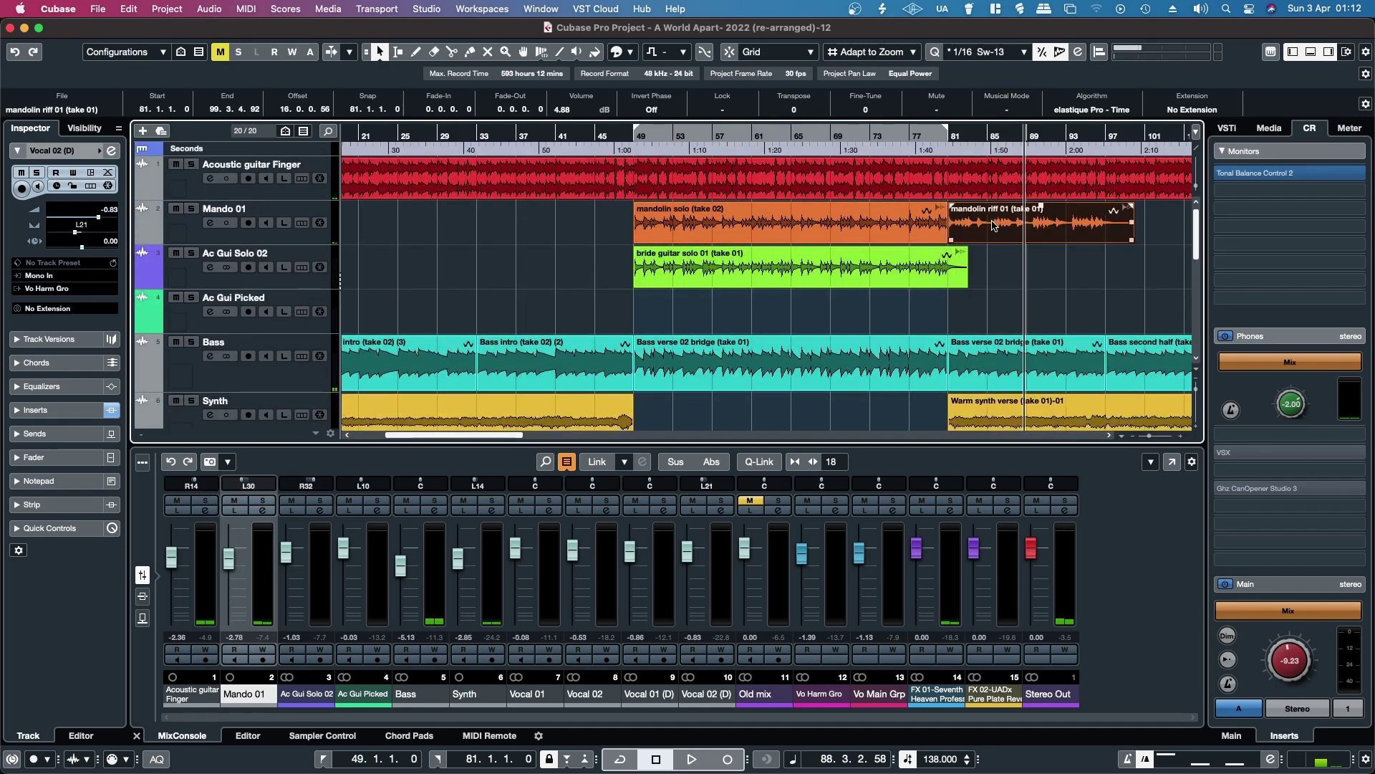
left_click(658, 283)
left_click(655, 362)
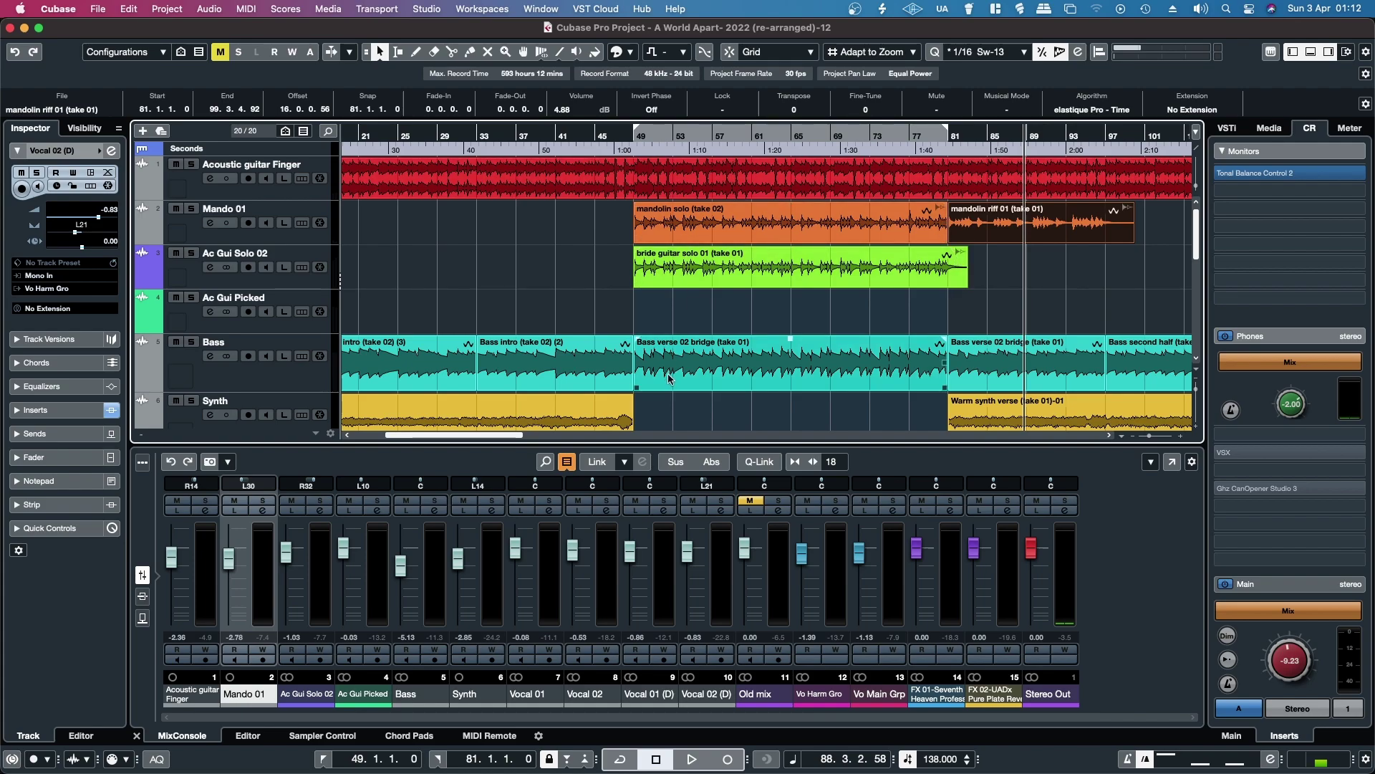
left_click(653, 230)
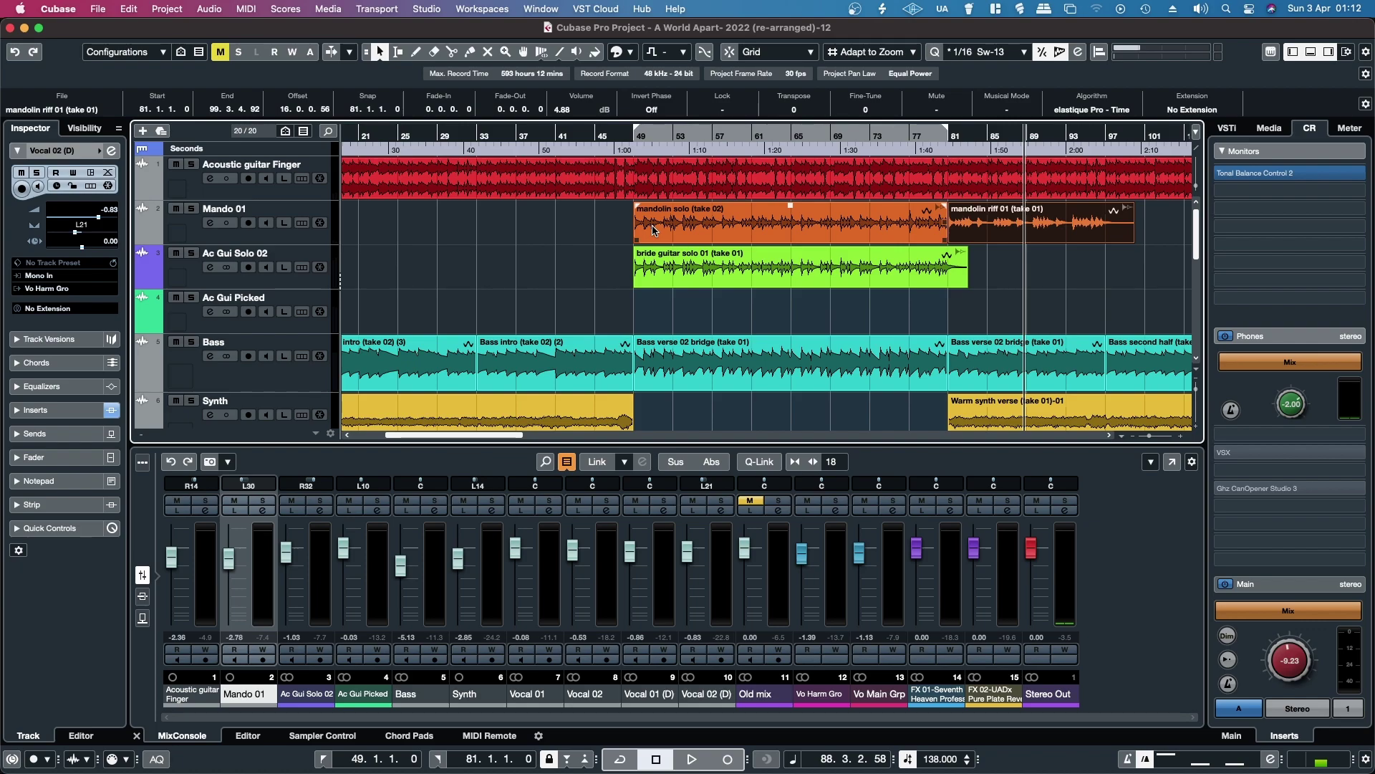
left_click(555, 288)
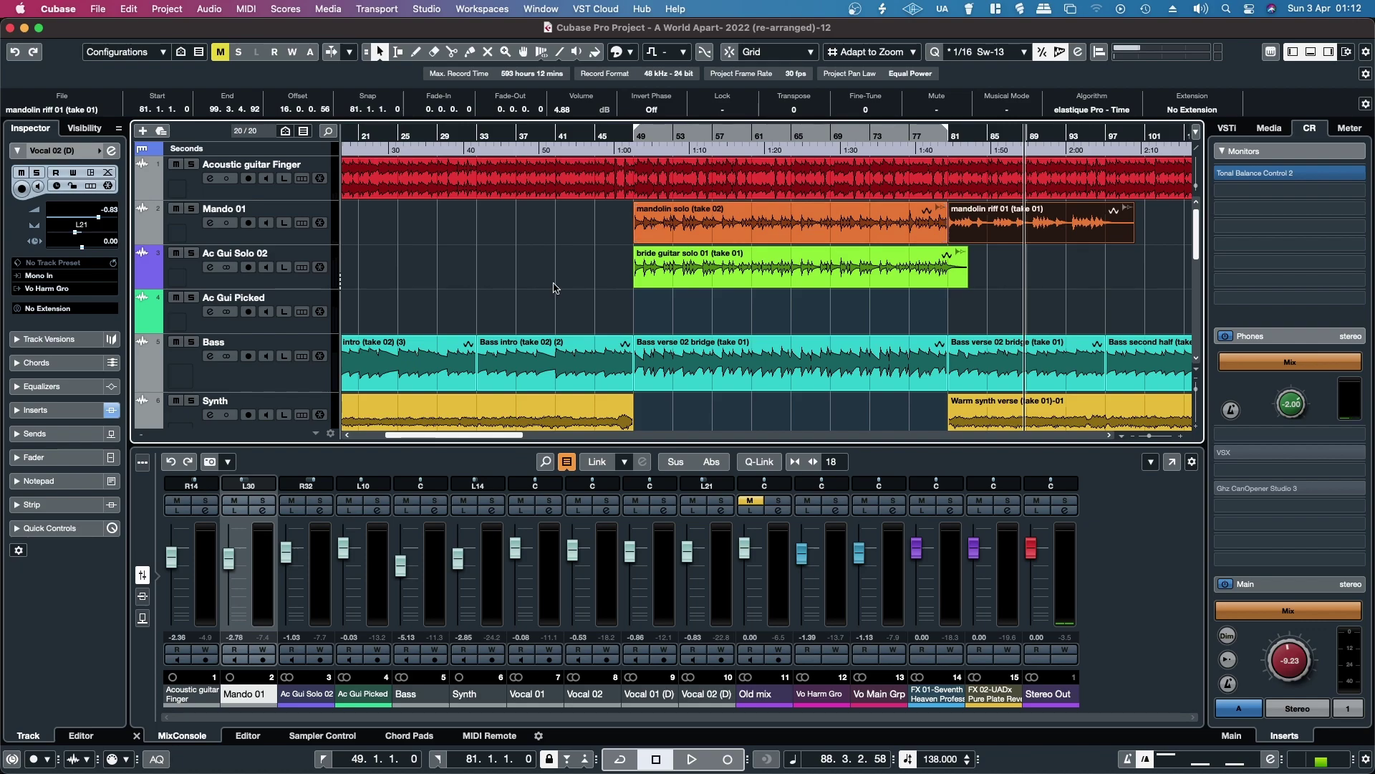